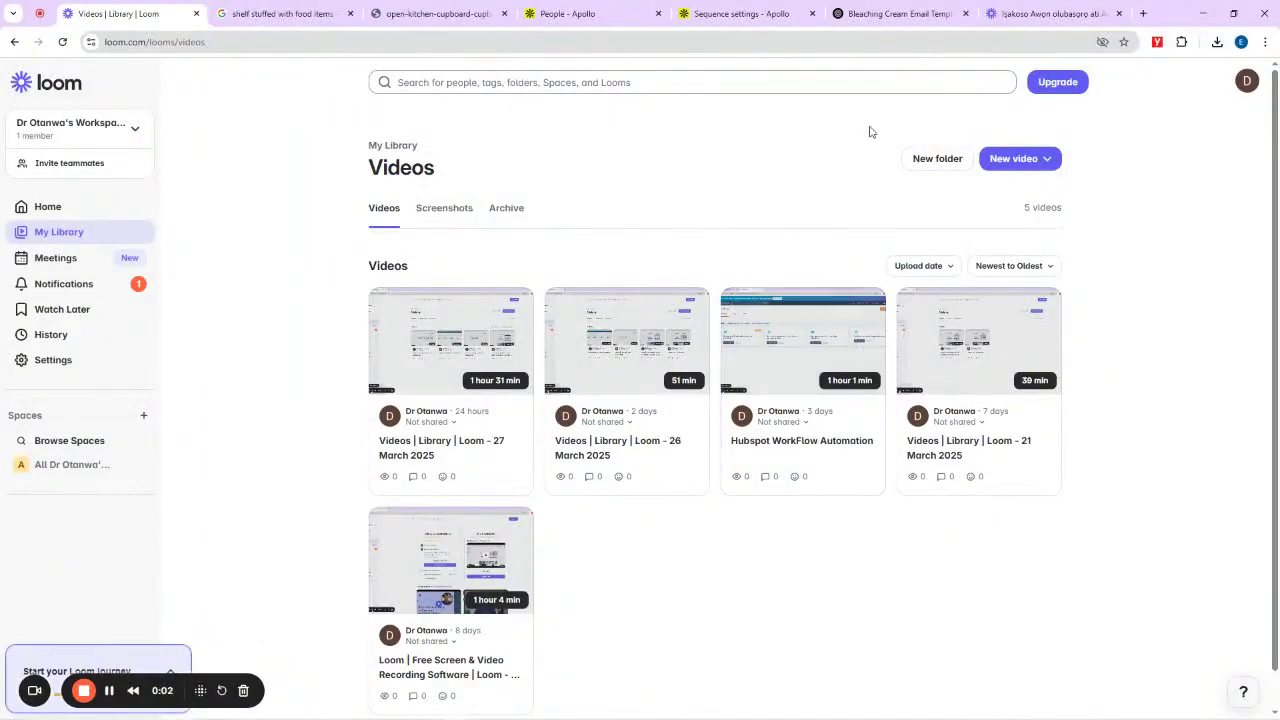
Step: Look through the open browser tabs and close the Loom video page
click(880, 12)
click(764, 8)
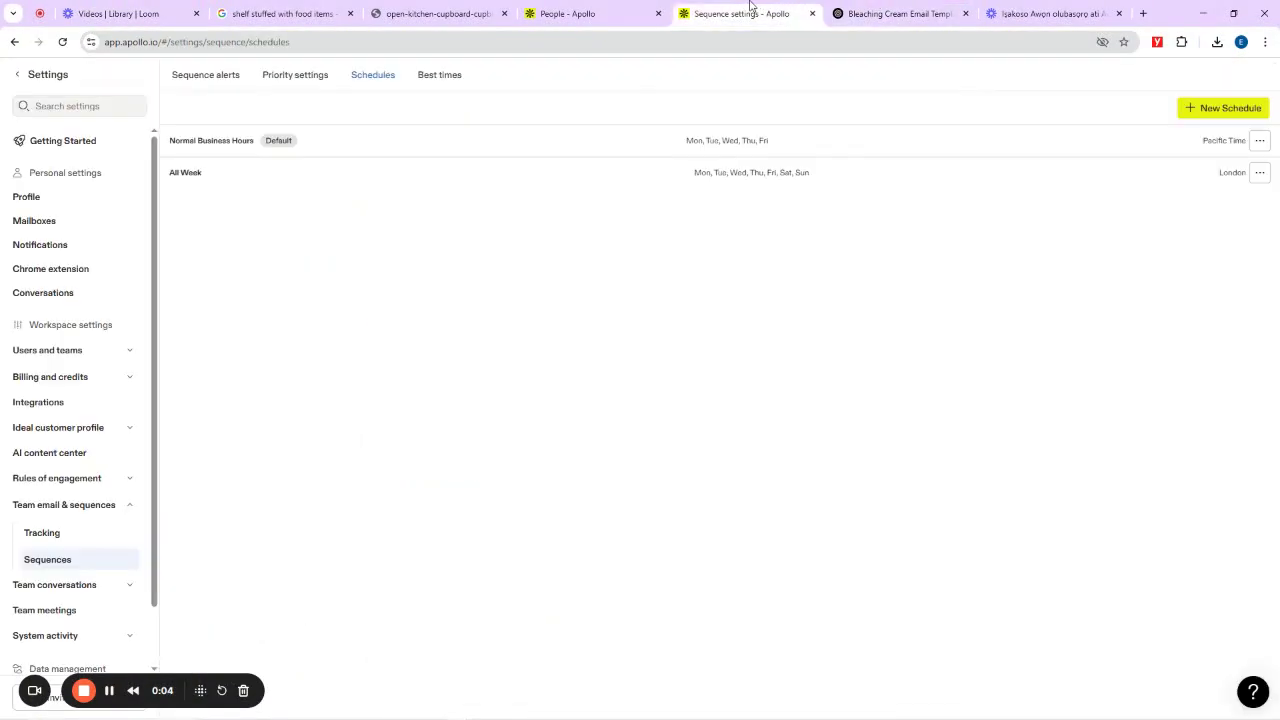
click(600, 8)
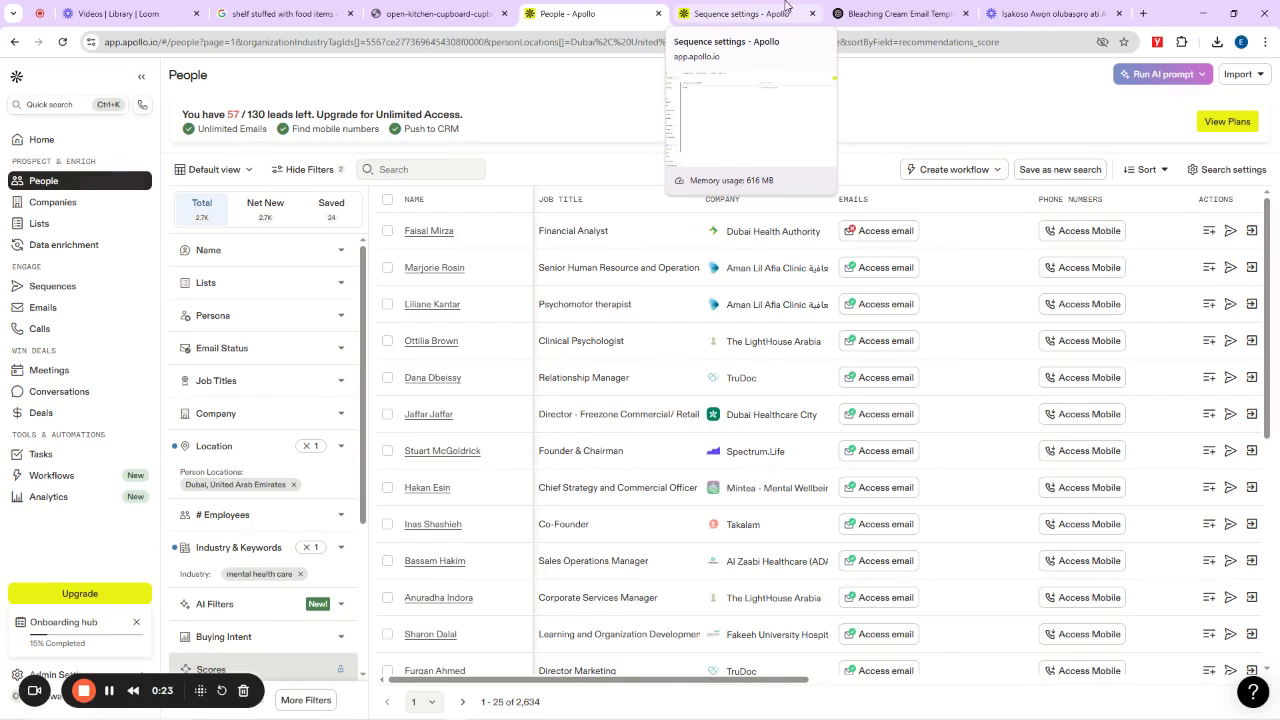
click(768, 6)
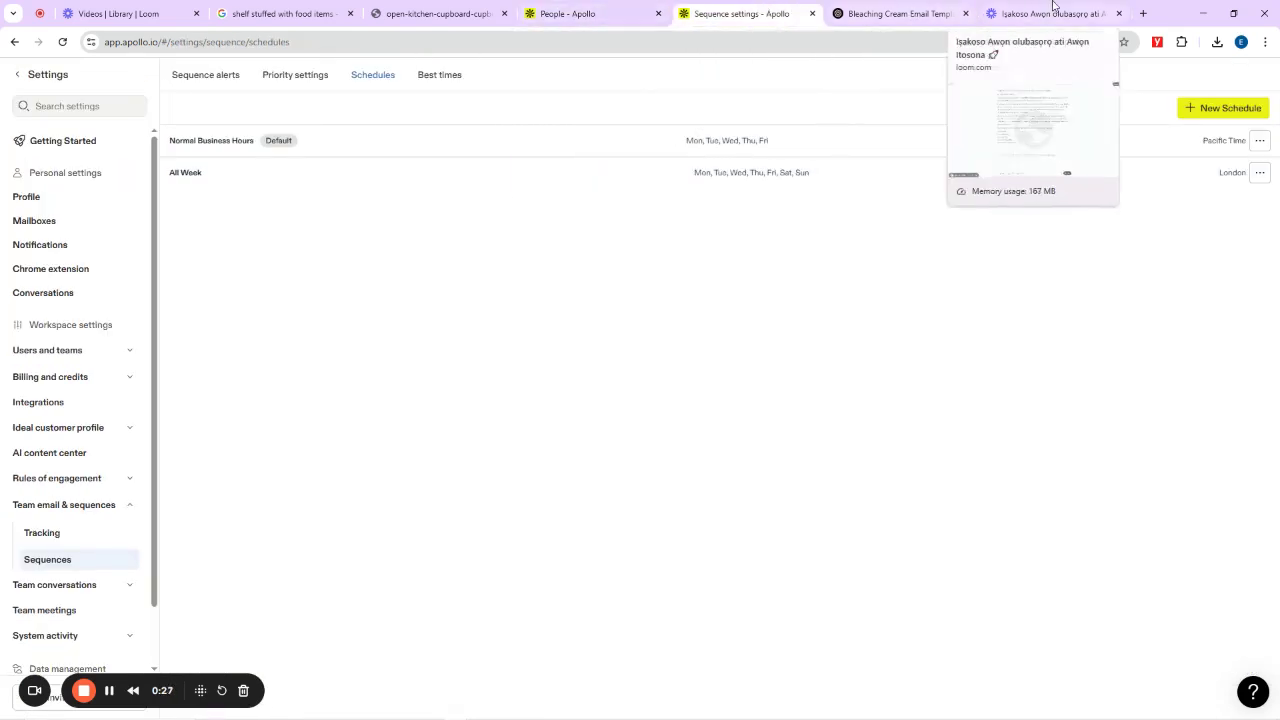
click(1088, 15)
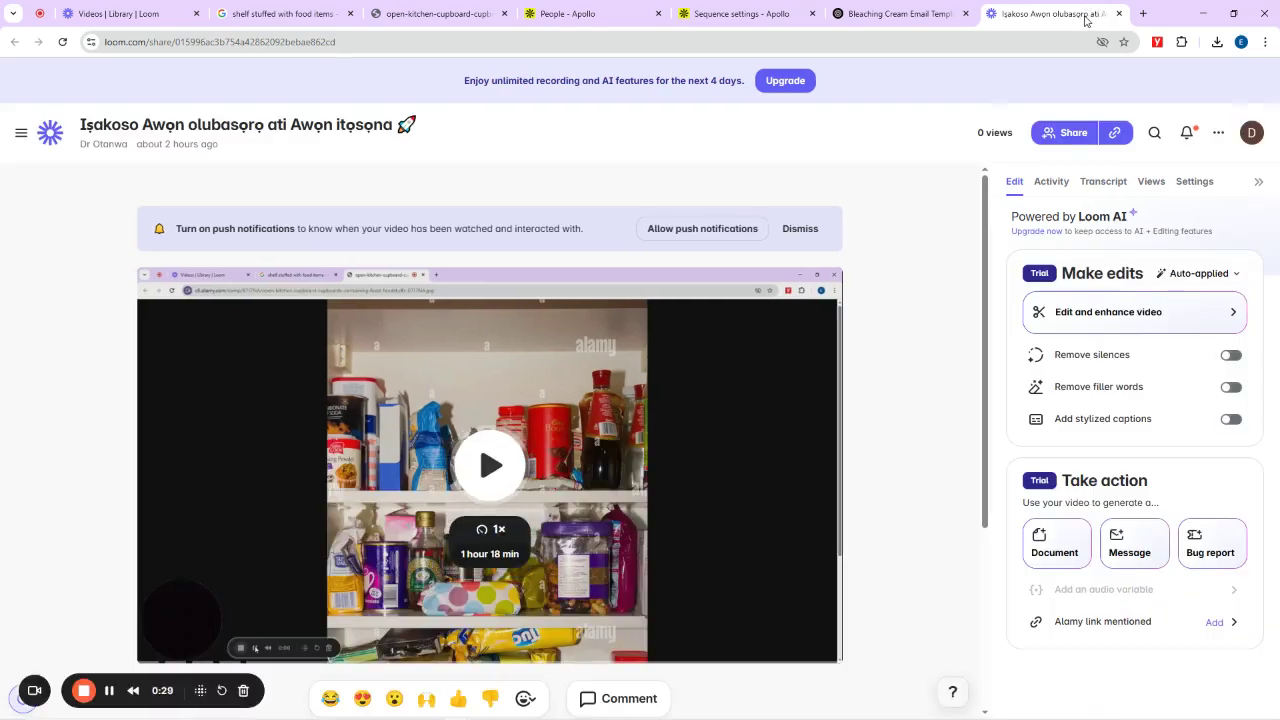
click(1118, 14)
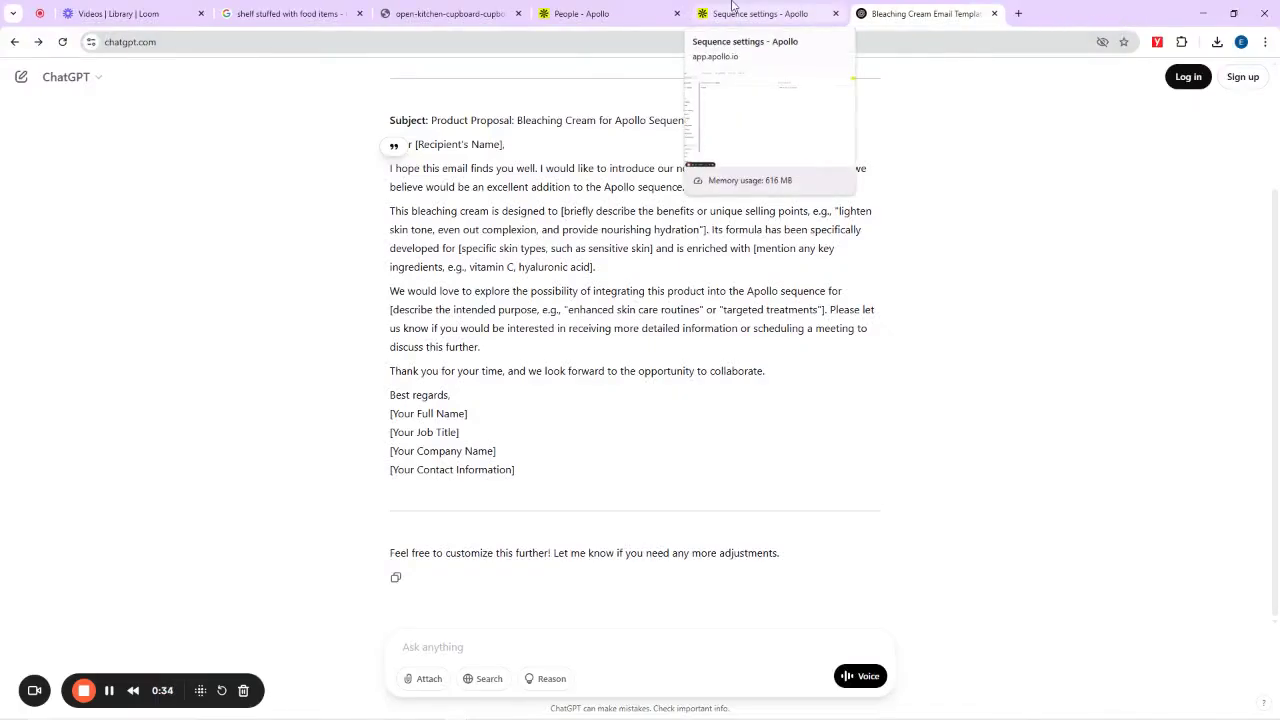
Step: Send ChatGPT a greeting that addresses it by a first name and asks how it is
click(456, 650)
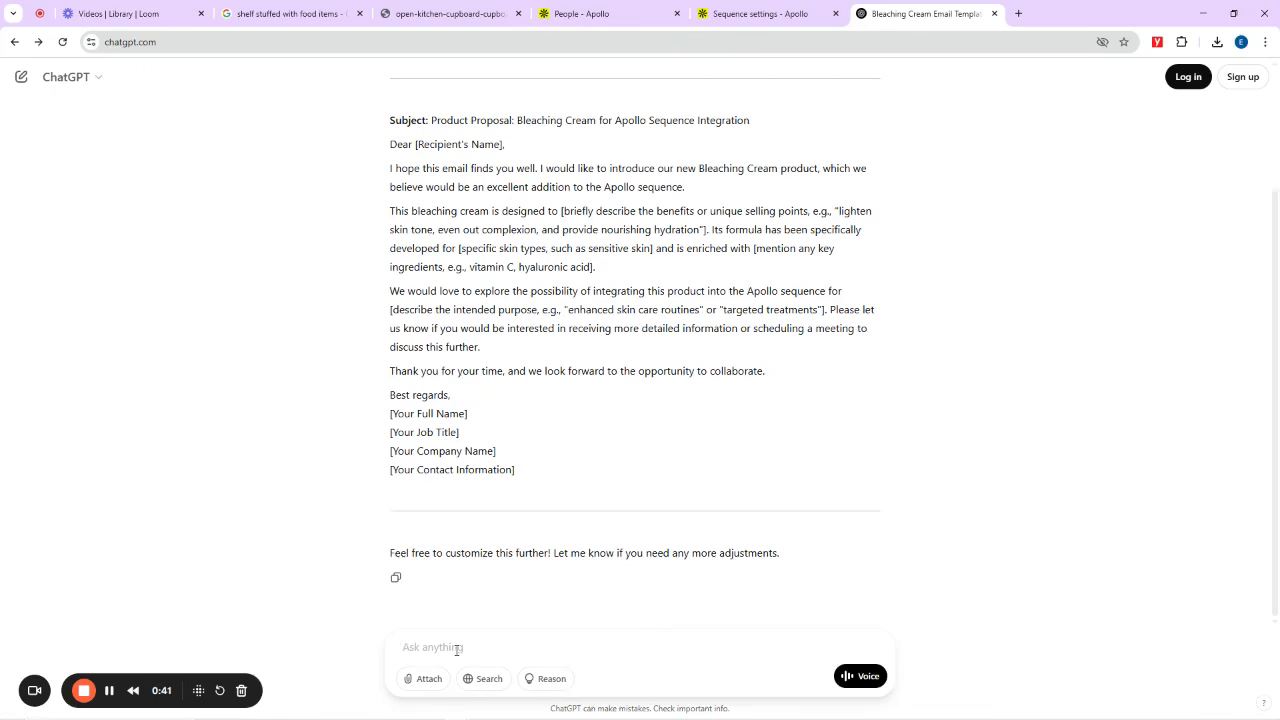
text(udeme how are you)
key(Return)
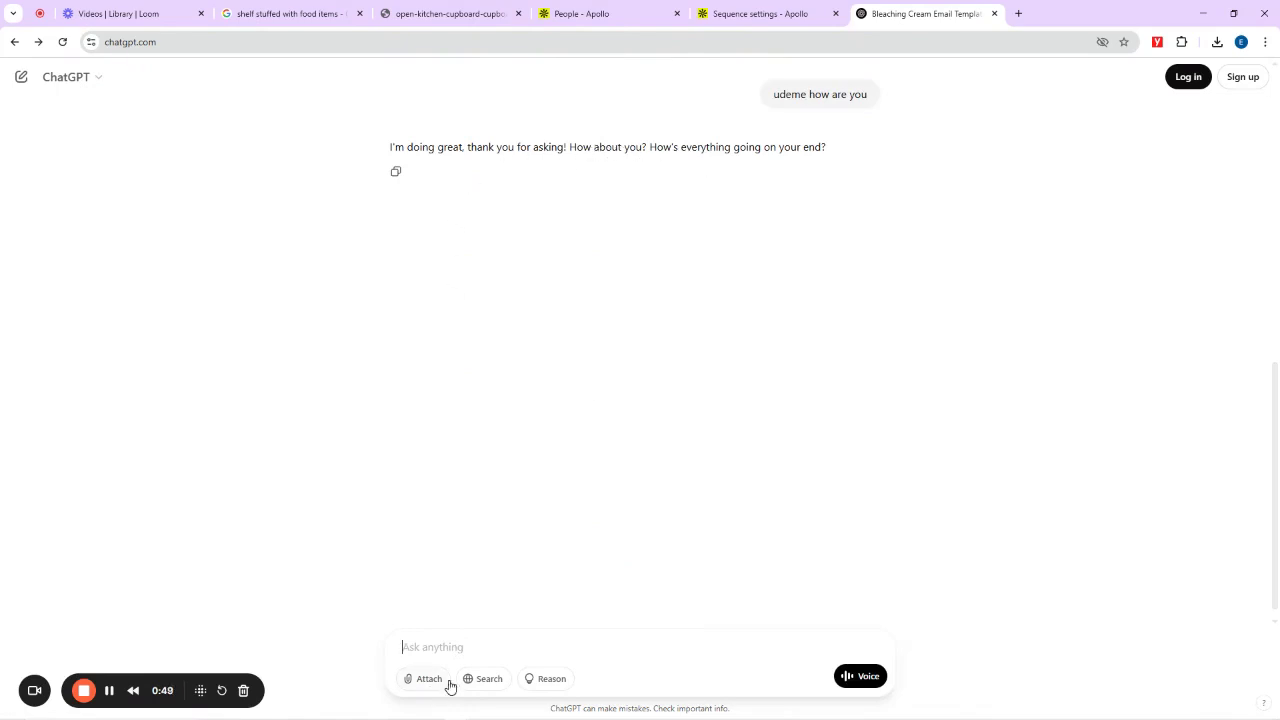
Step: Send ChatGPT the message "my brother tinubu wan finish person" and look back through the conversation
text(my brother tinubu wan )
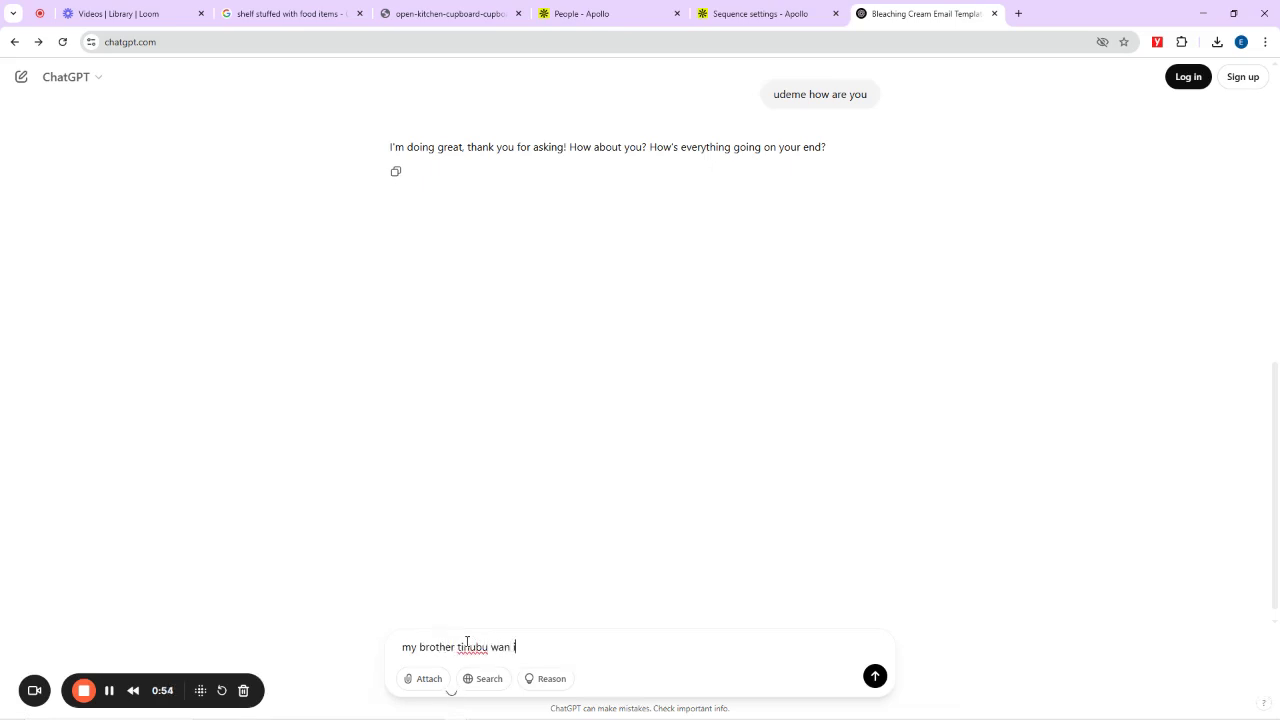
text(finish person)
key(Return)
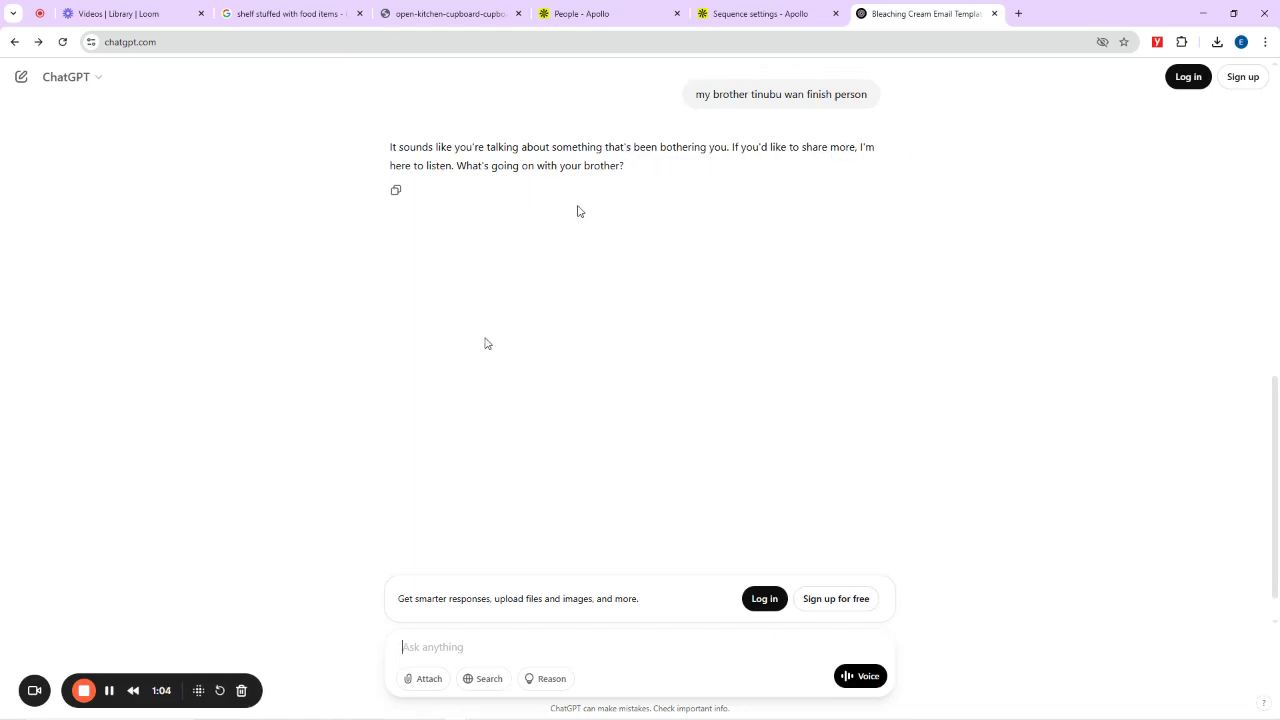
scroll(729, 302, up, 5)
scroll(700, 312, up, 3)
scroll(657, 323, down, 15)
Step: Replace the Apollo sequence settings page with a web search for "google maps" and open the Google Maps site
click(747, 13)
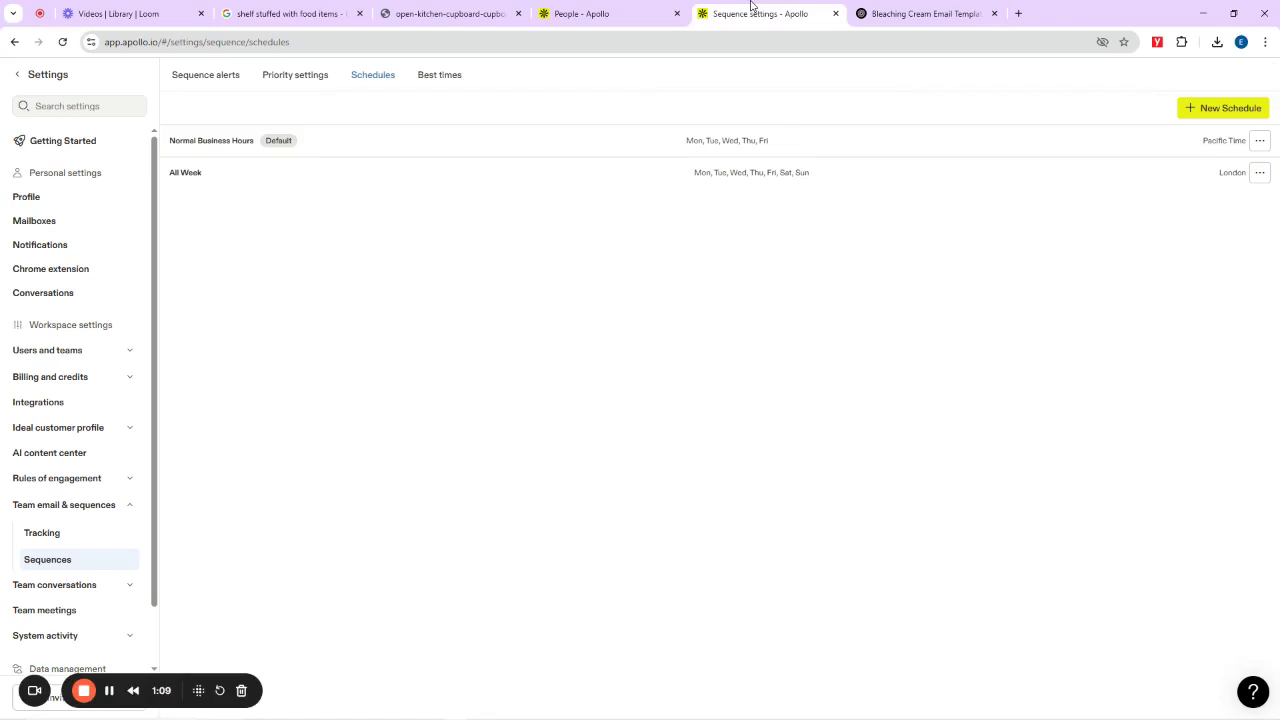
click(671, 43)
text(goo)
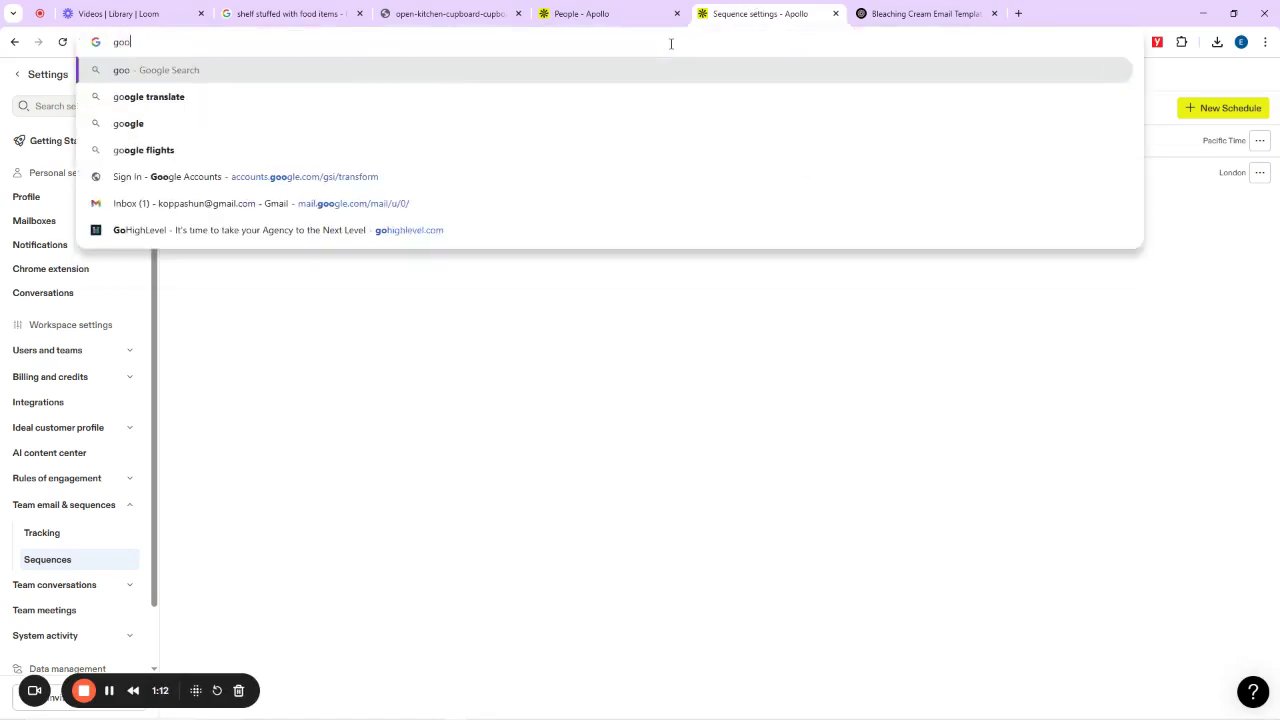
text(gle ma)
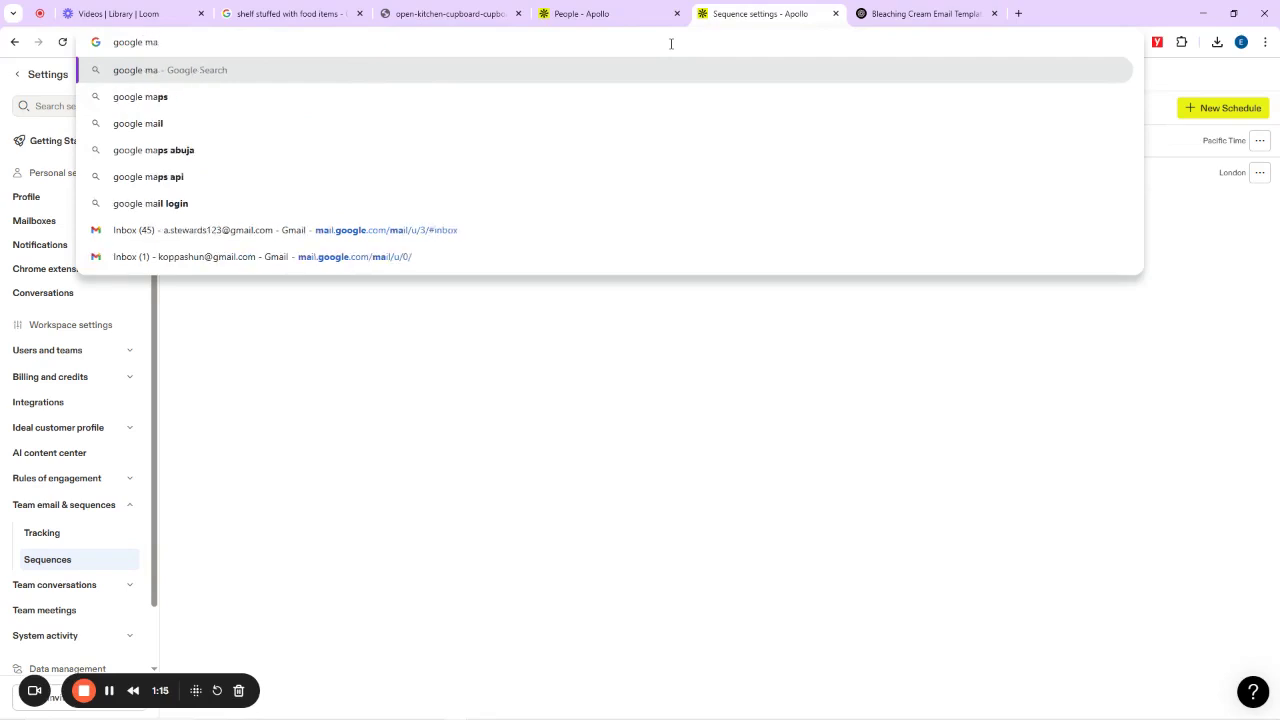
text(ps)
key(Return)
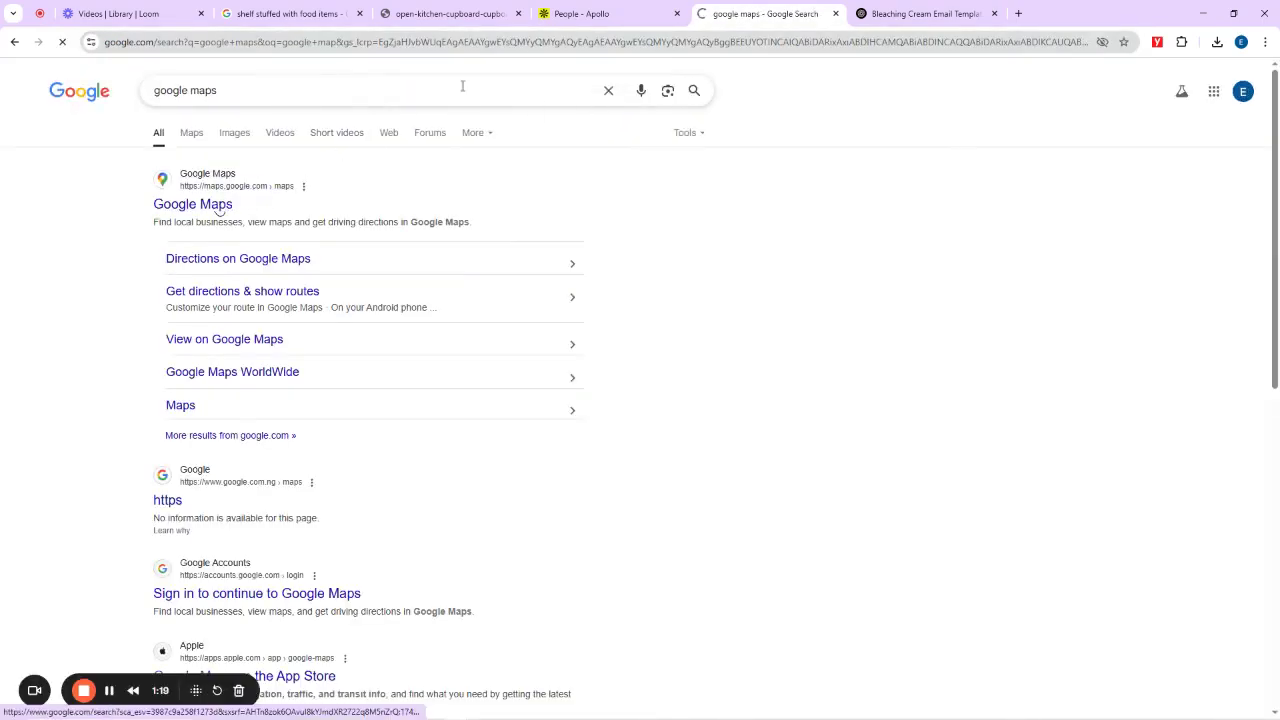
Step: Move the Apollo People tab to the first place among the open browser tabs
click(452, 12)
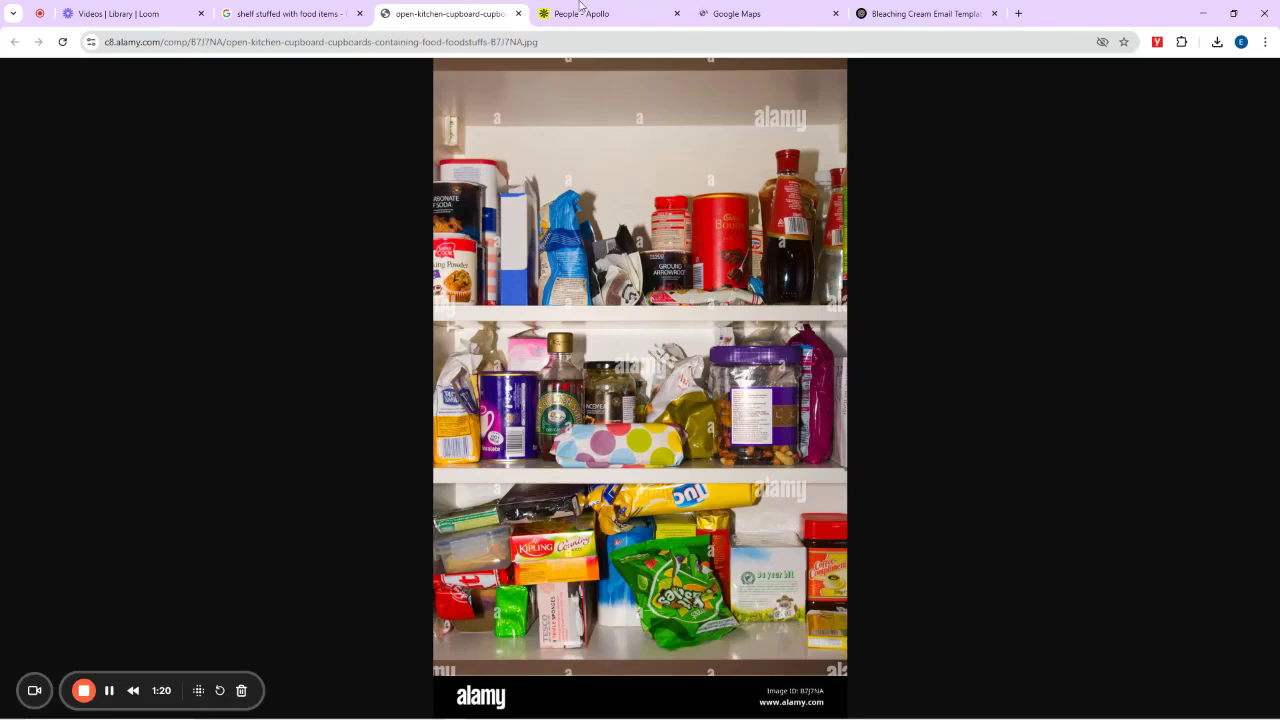
click(608, 12)
drag(620, 8, 196, 14)
Step: Search Google Maps for "dental clinic" in the Abuja area
click(770, 12)
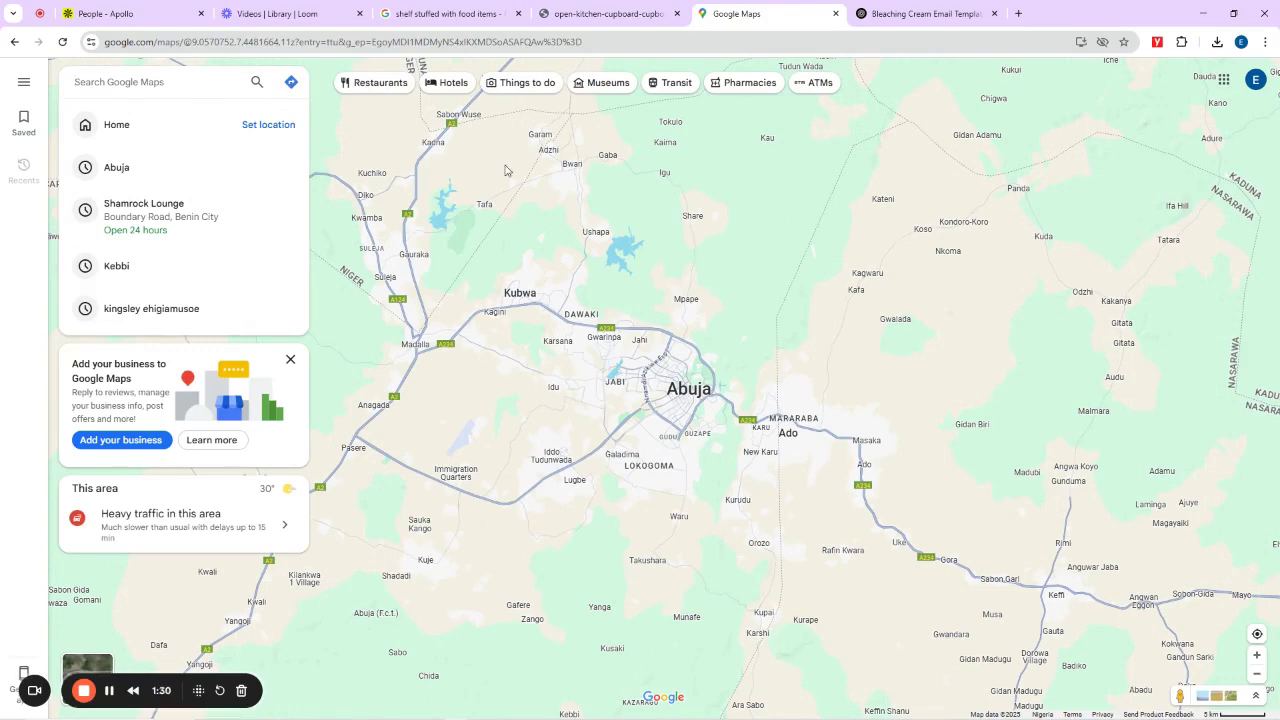
click(377, 123)
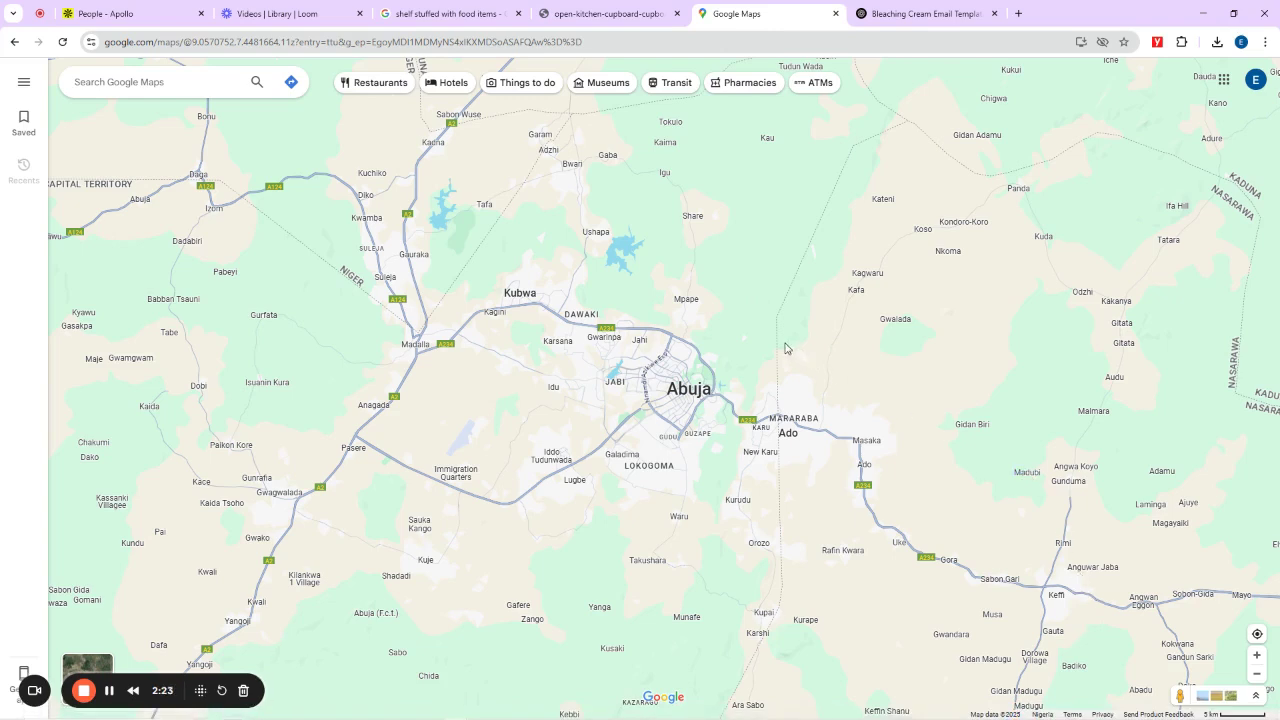
click(120, 81)
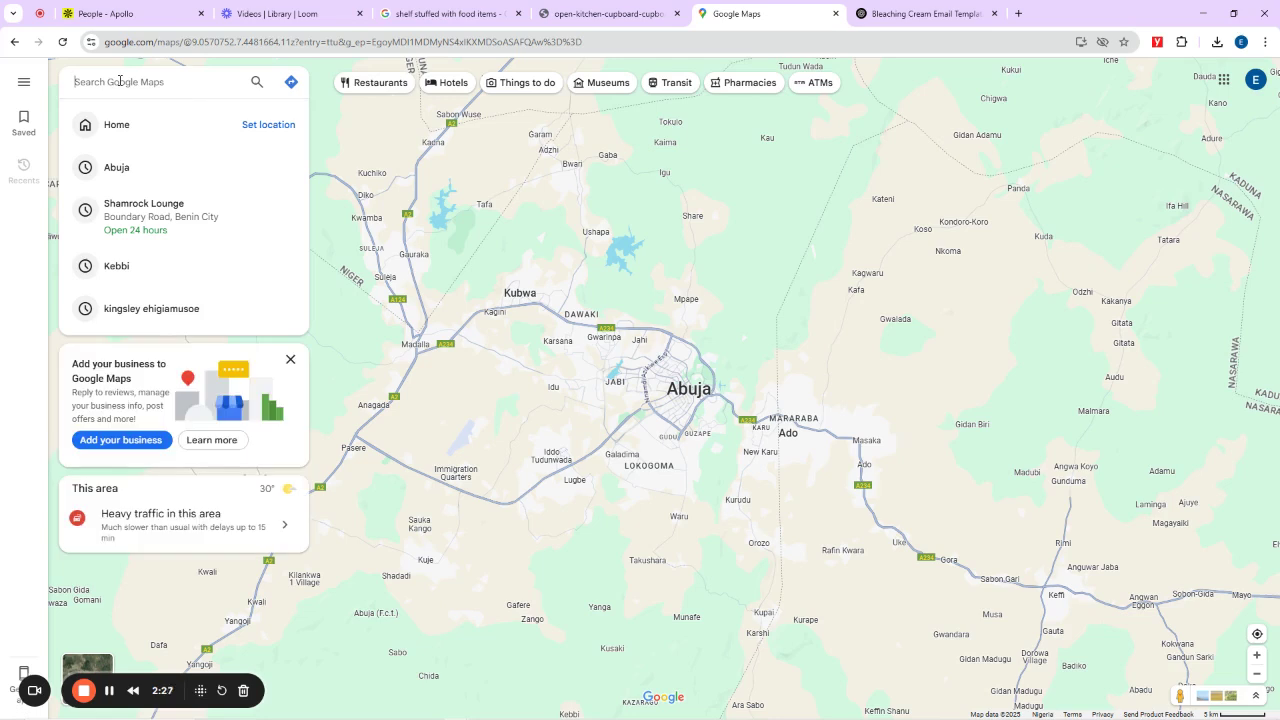
text(denta)
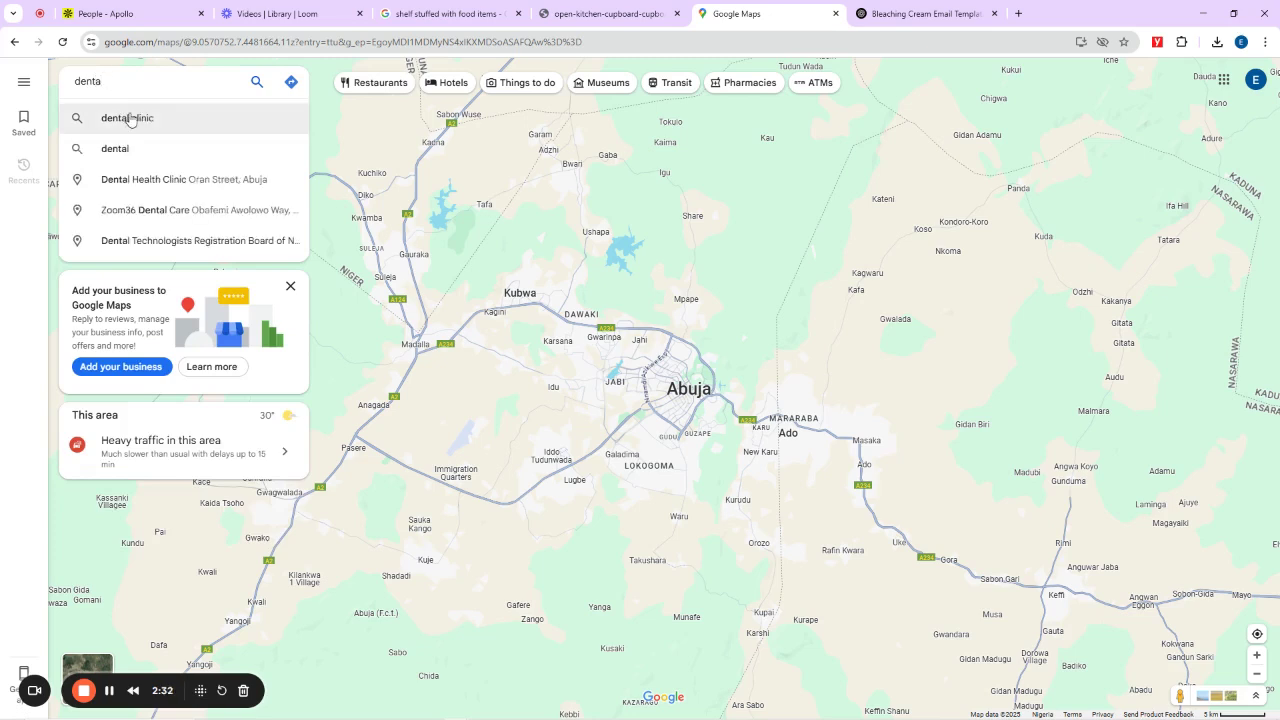
click(130, 118)
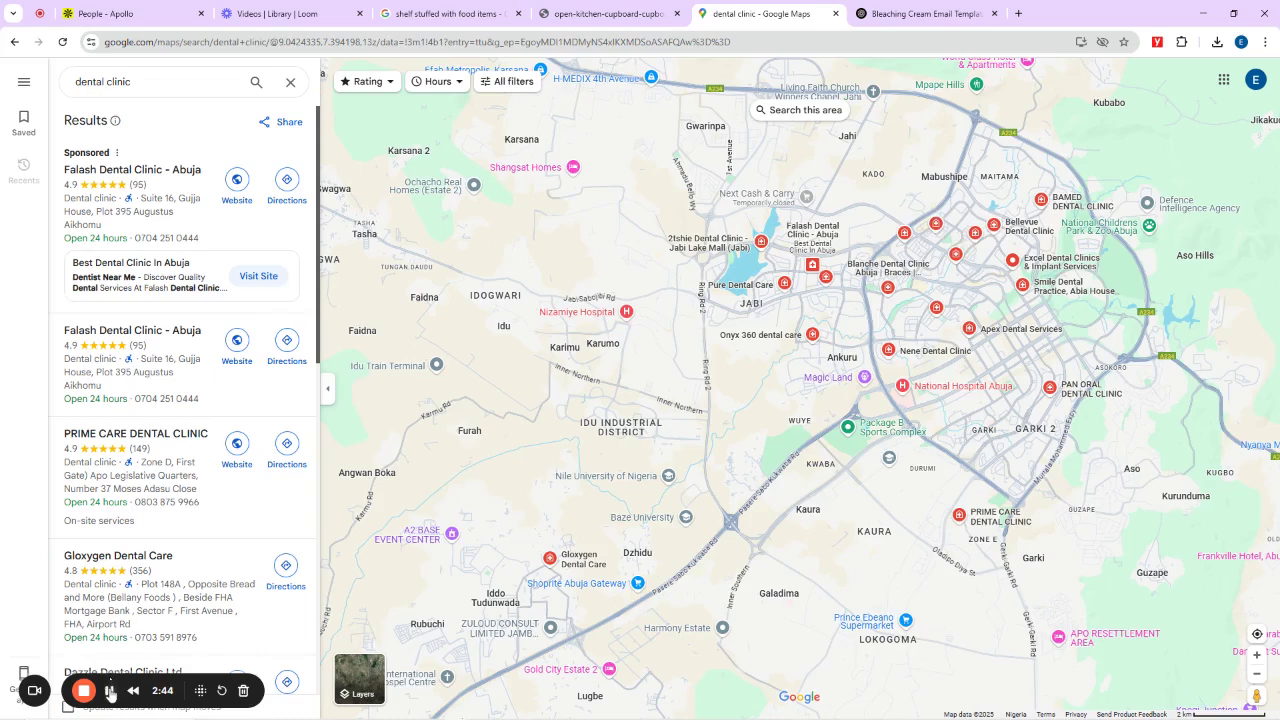
Step: Examine the locations of the dental clinics on the map around Abuja
drag(358, 330, 375, 437)
scroll(367, 424, up, 2)
scroll(367, 424, down, 4)
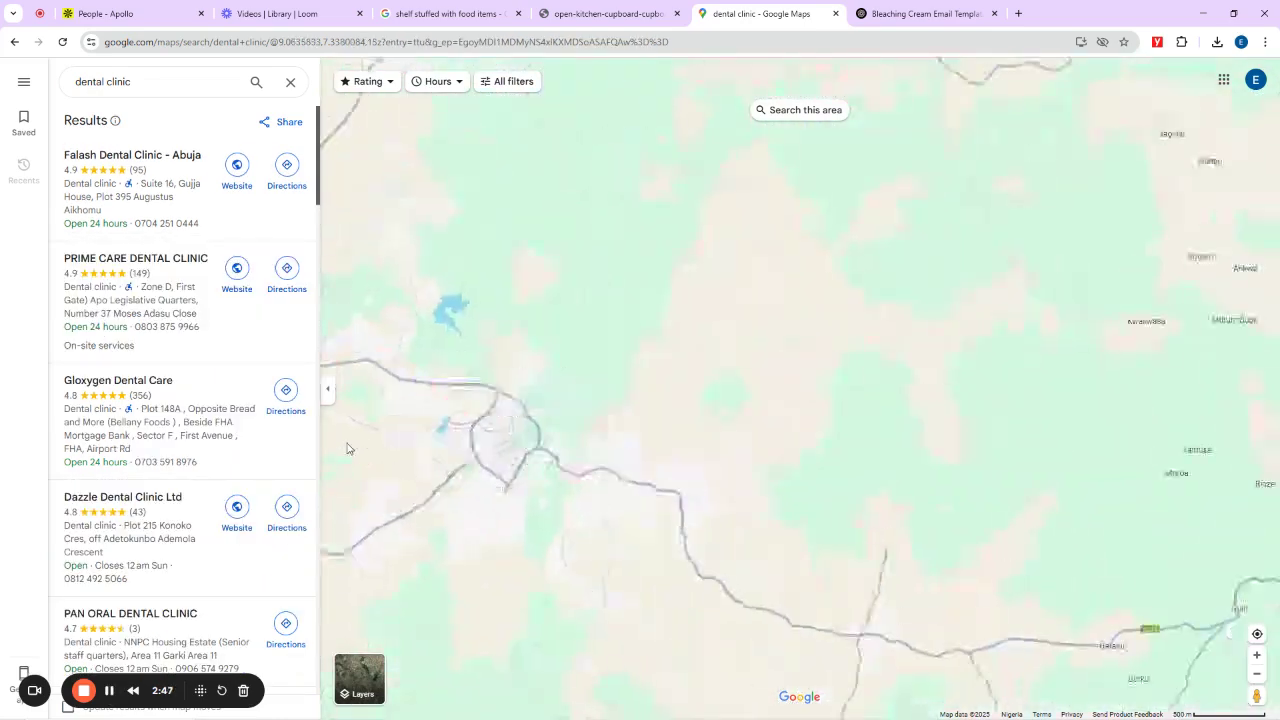
drag(503, 363, 803, 272)
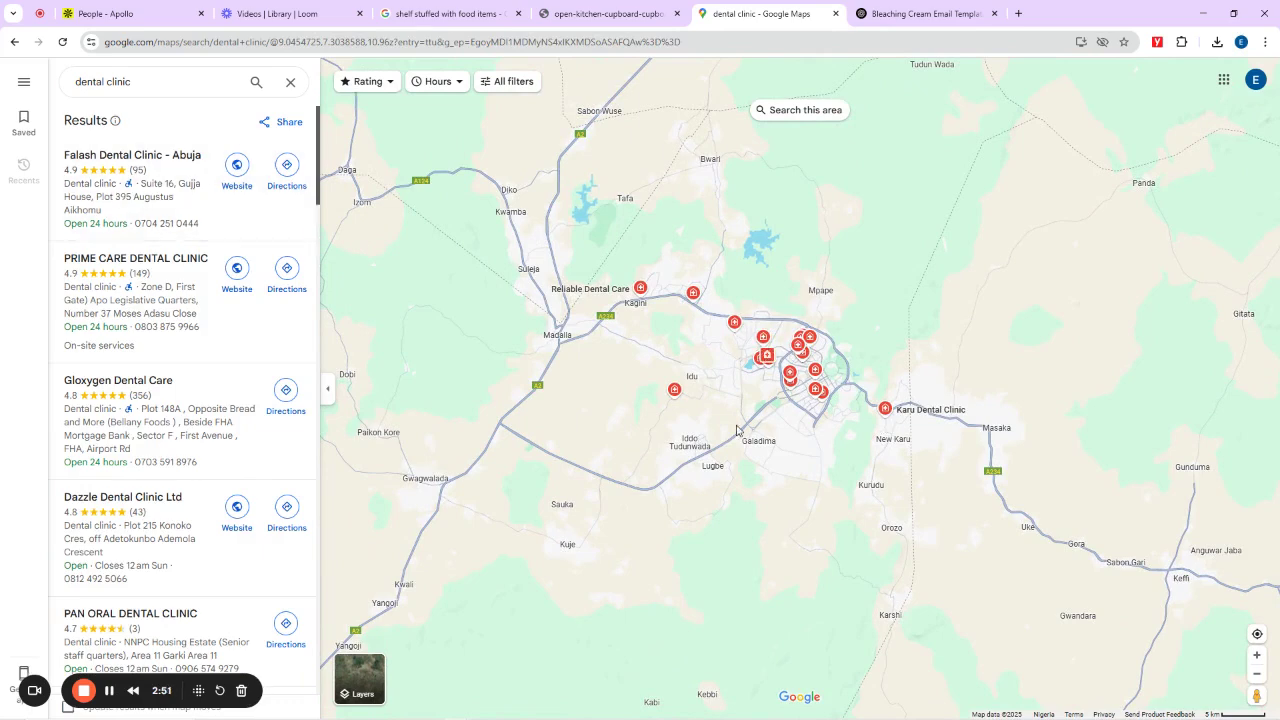
scroll(740, 425, up, 2)
drag(733, 358, 807, 451)
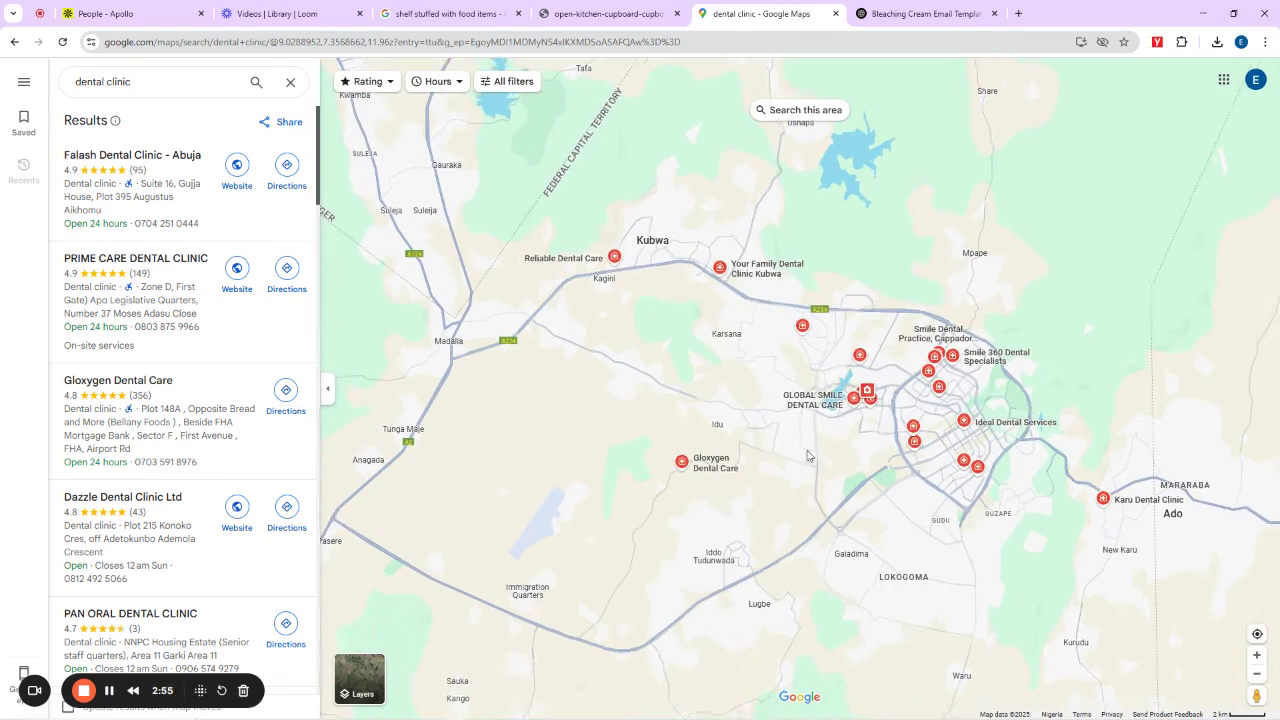
Step: Open Microsoft Office Excel 2007 with a blank workbook and widen columns A to D
key(super)
text(excel)
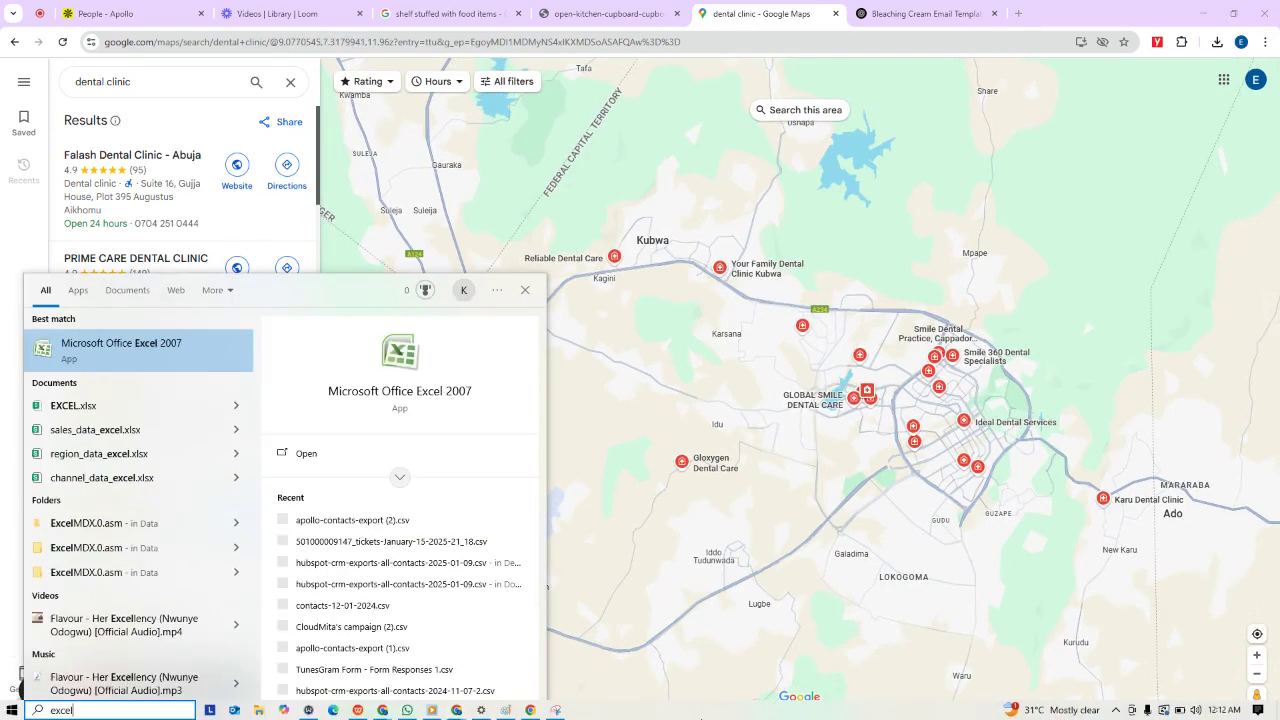
key(Return)
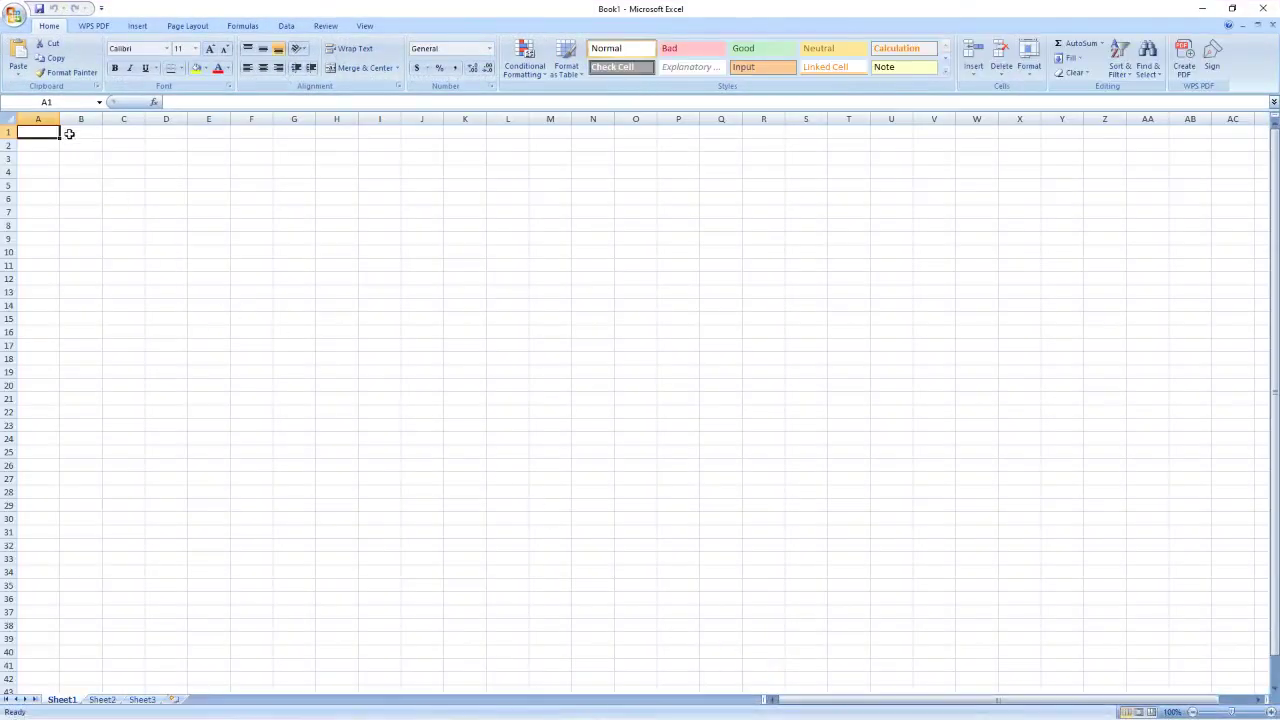
drag(60, 120, 470, 120)
Step: Enter the headers Business, Address, City and Phone in cells A2 to D2
click(122, 147)
text(Business)
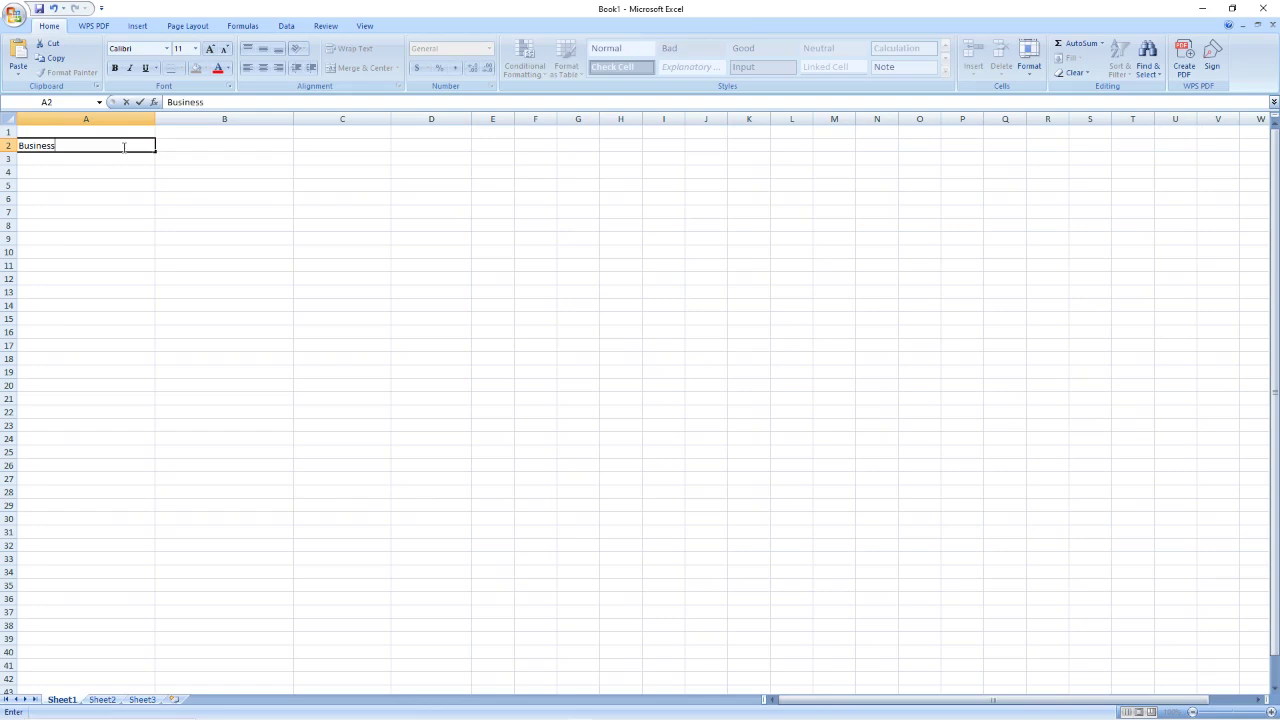
key(Tab)
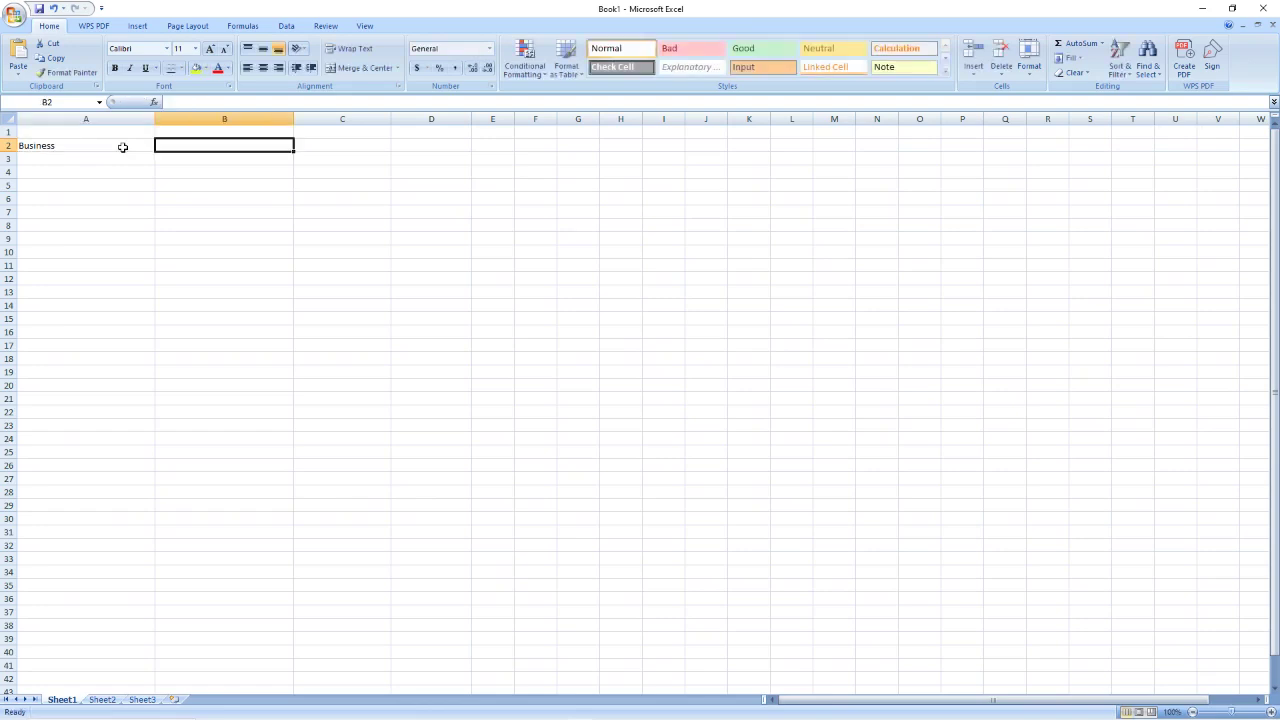
text(Address)
key(Tab)
text(City)
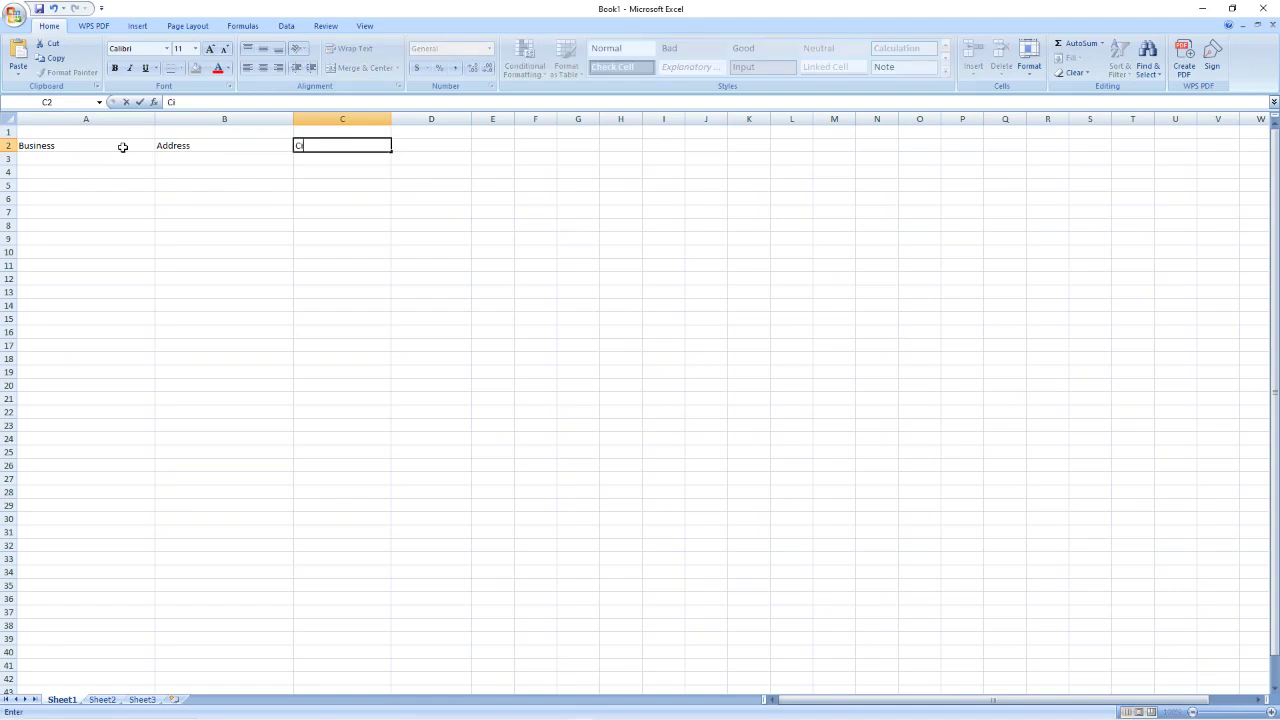
key(Tab)
text(Phone)
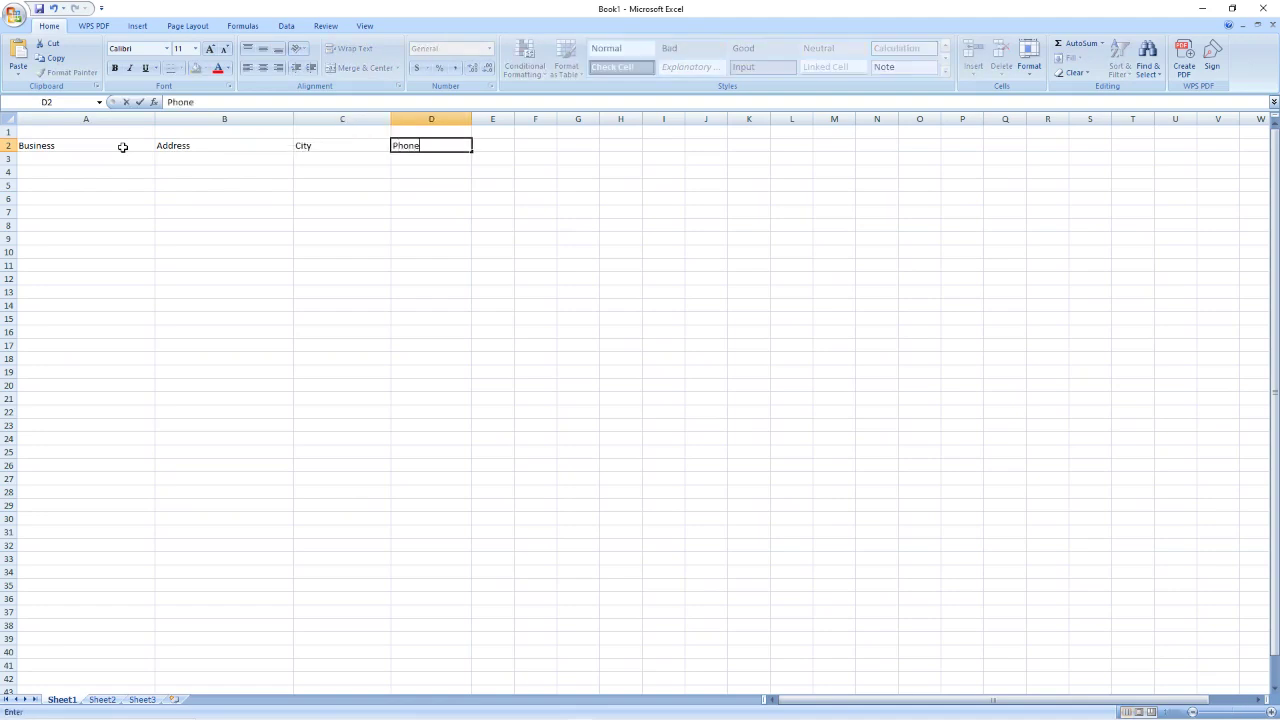
Step: Enter the headers Email, Star Rating and Rating in cells E2 to G2
key(Tab)
text(Emai)
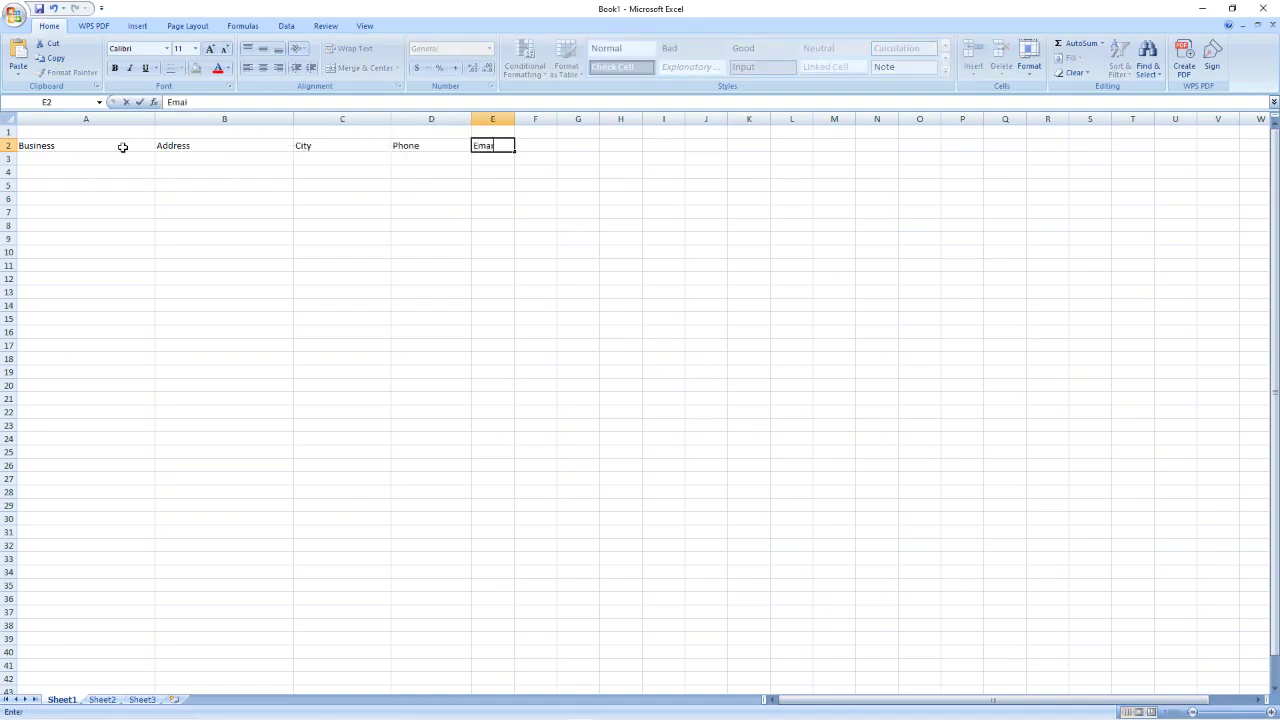
text(l)
key(Tab)
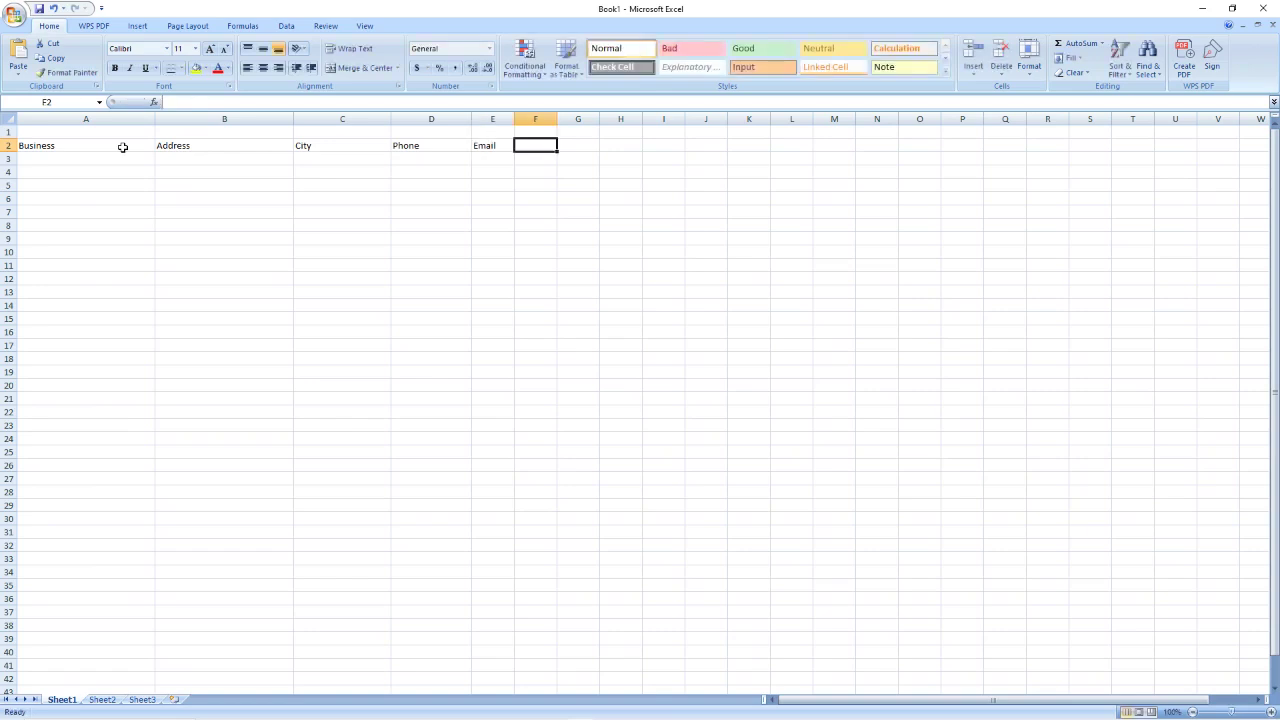
text(Star)
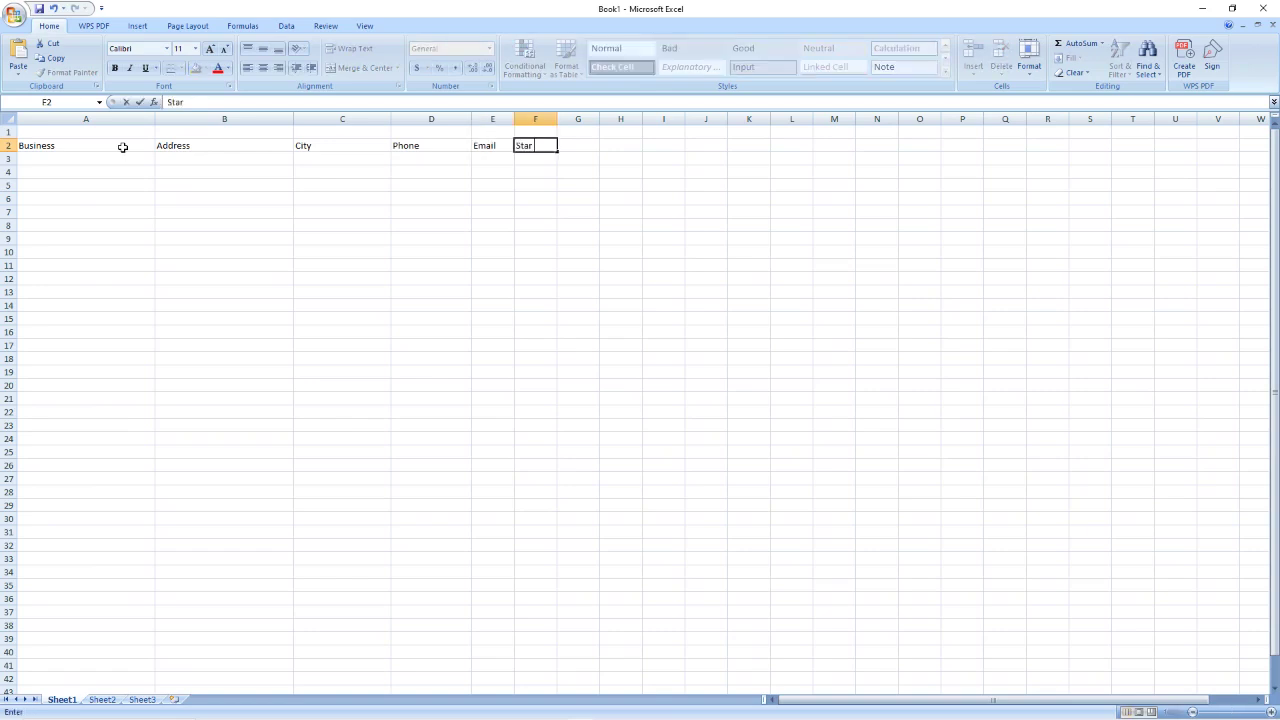
text( Rating)
key(Tab)
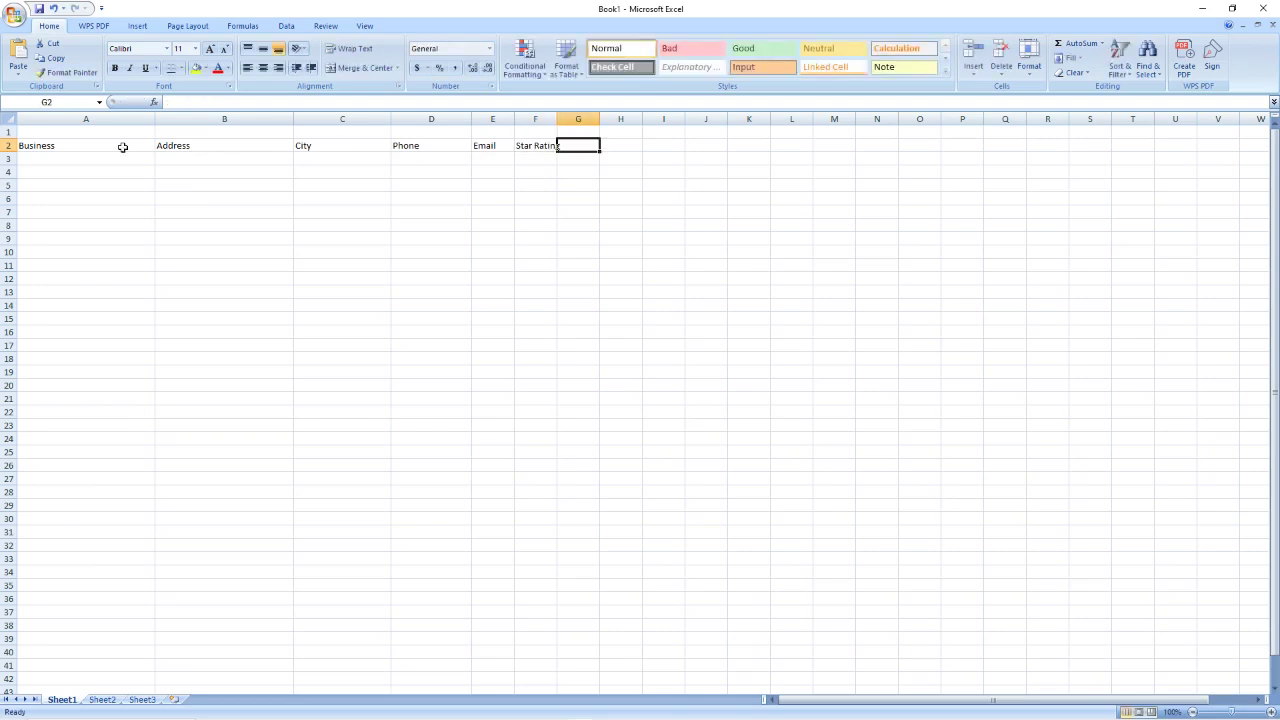
text(Rating)
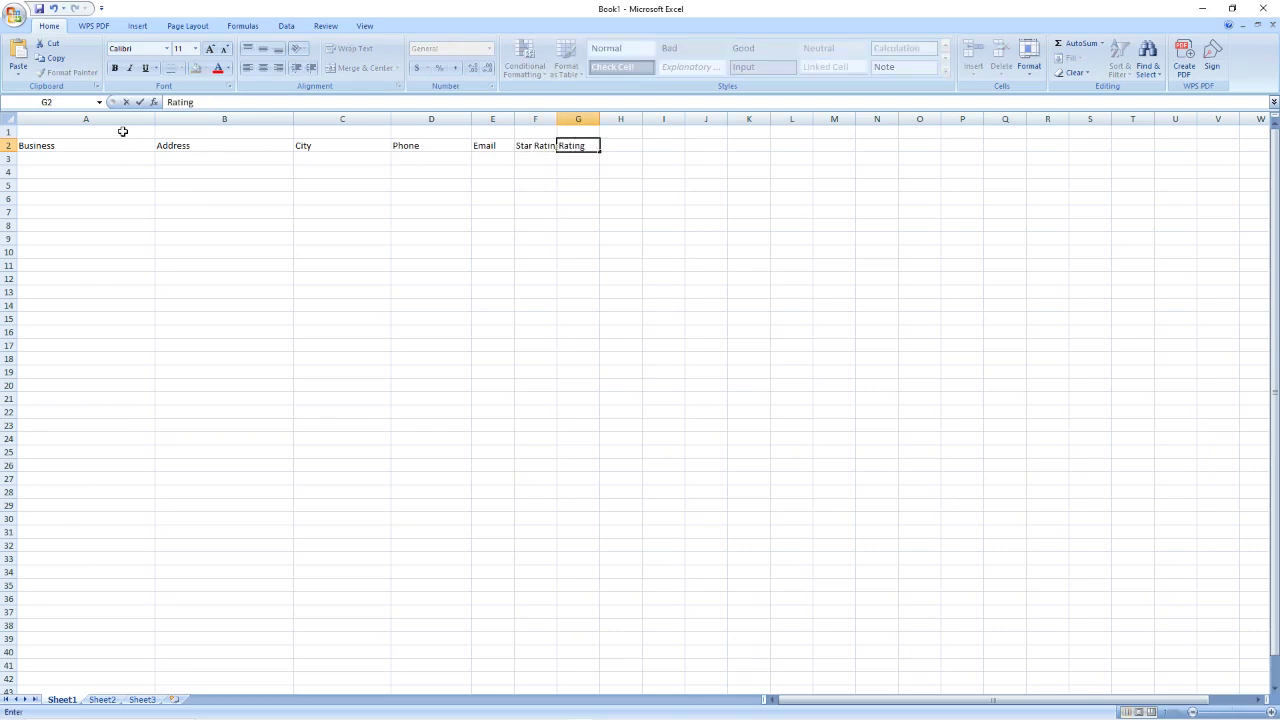
Step: Widen columns E, F and G so that the Email, Star Rating and Rating headers fit
click(505, 122)
drag(512, 118, 558, 118)
drag(641, 118, 688, 118)
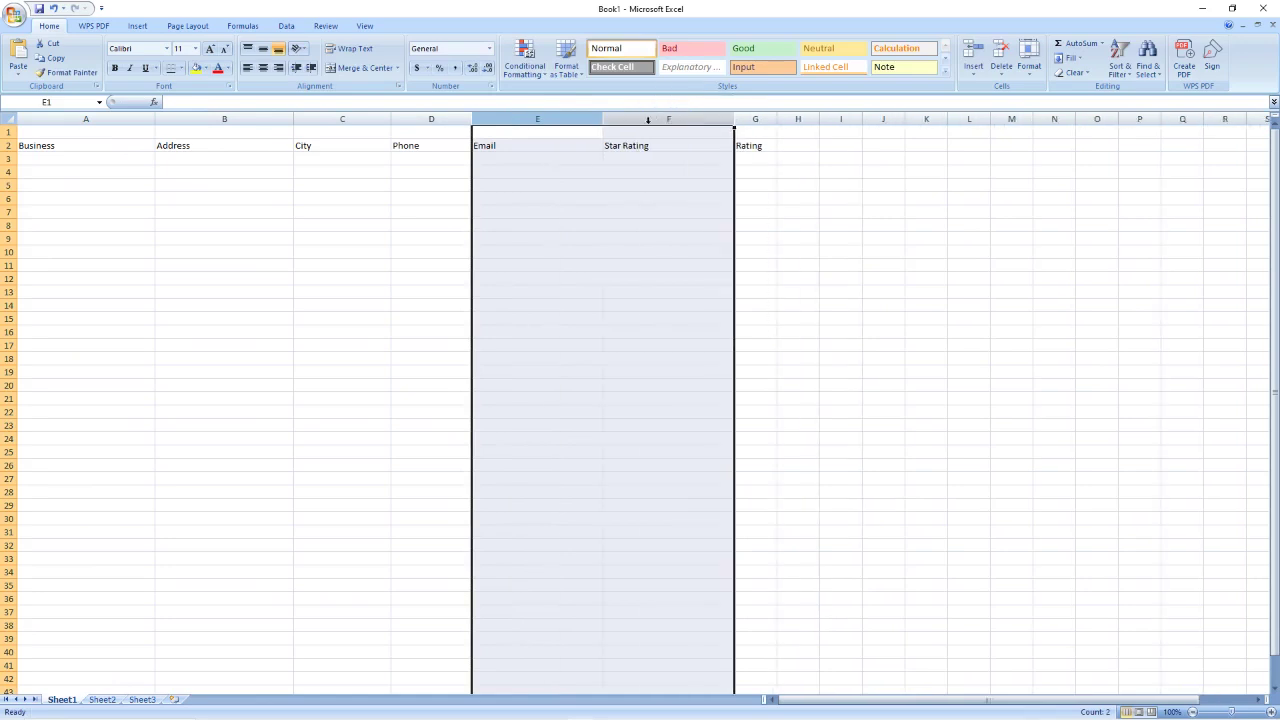
drag(775, 119, 838, 118)
click(362, 183)
Step: Format the headers in cells A2 to G2 in bold with a green font colour
drag(44, 146, 793, 146)
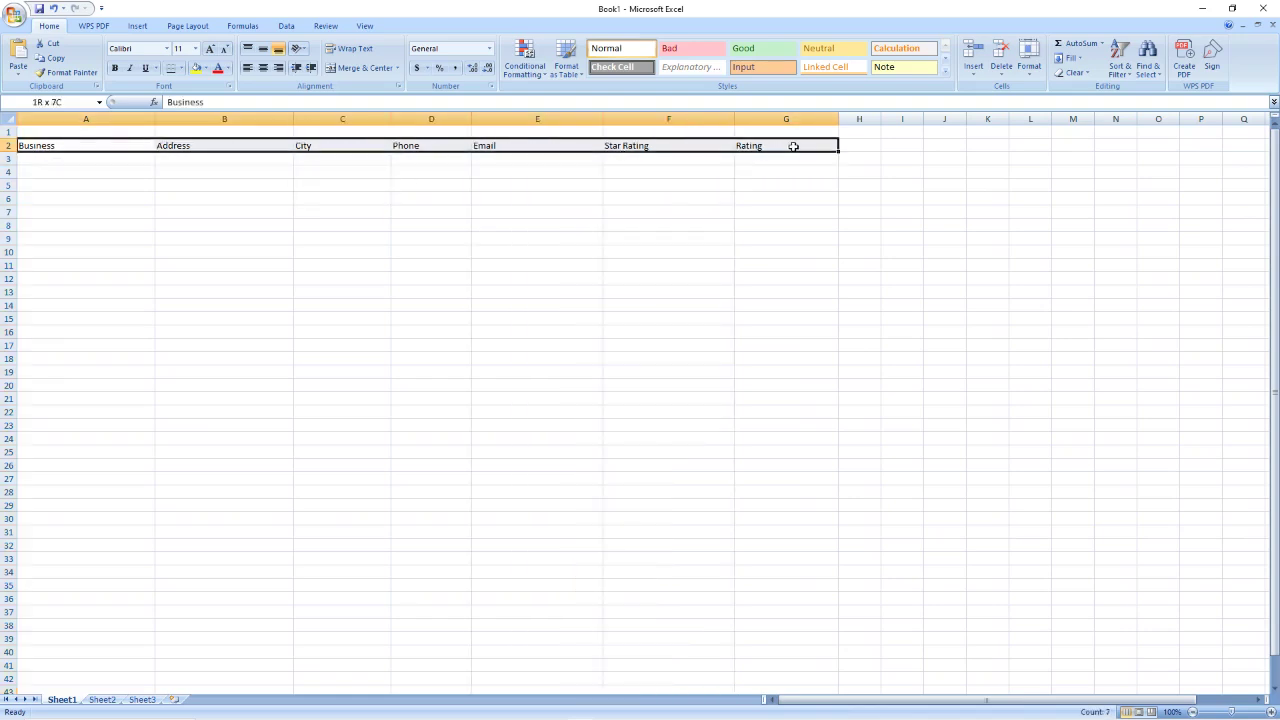
click(229, 68)
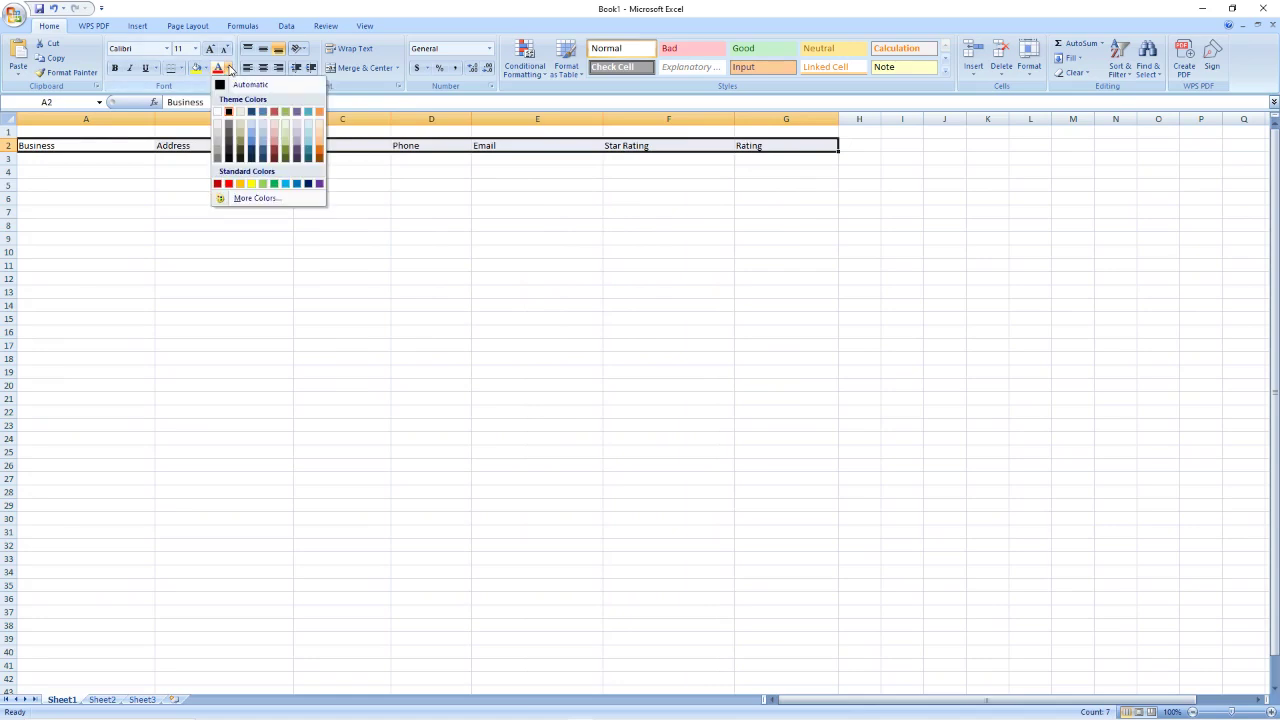
click(276, 184)
key(ctrl+b)
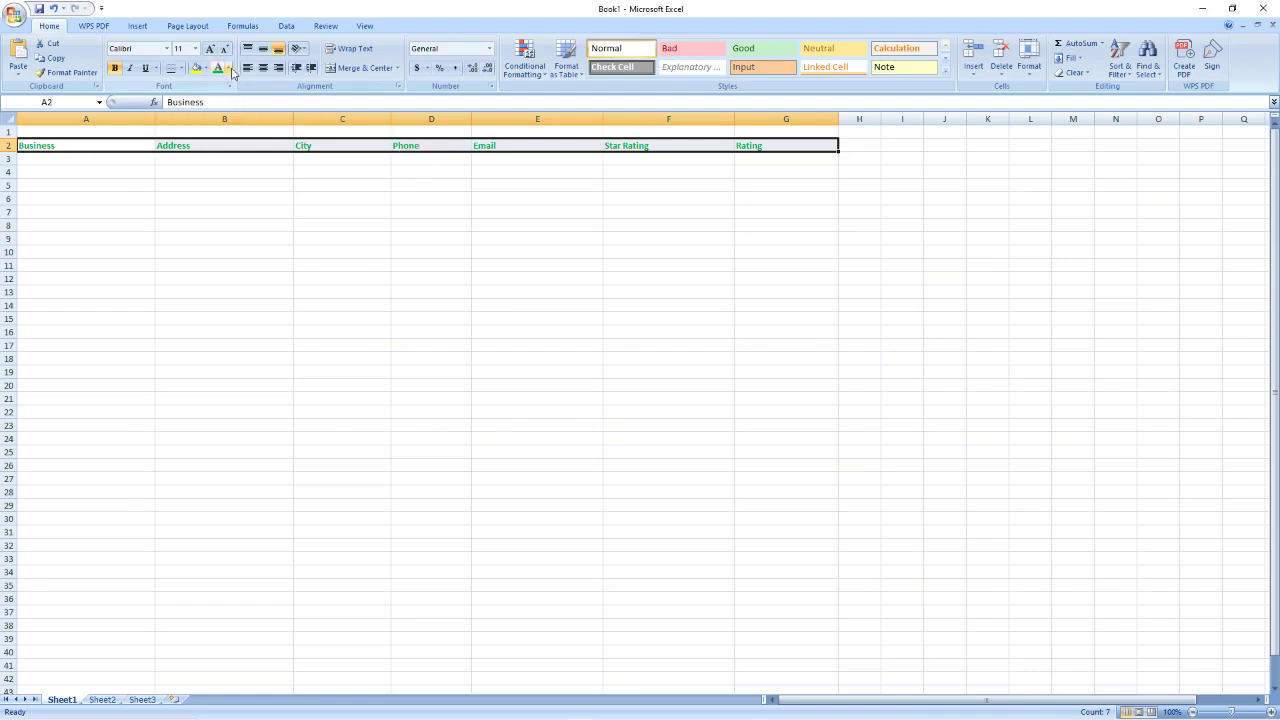
click(221, 160)
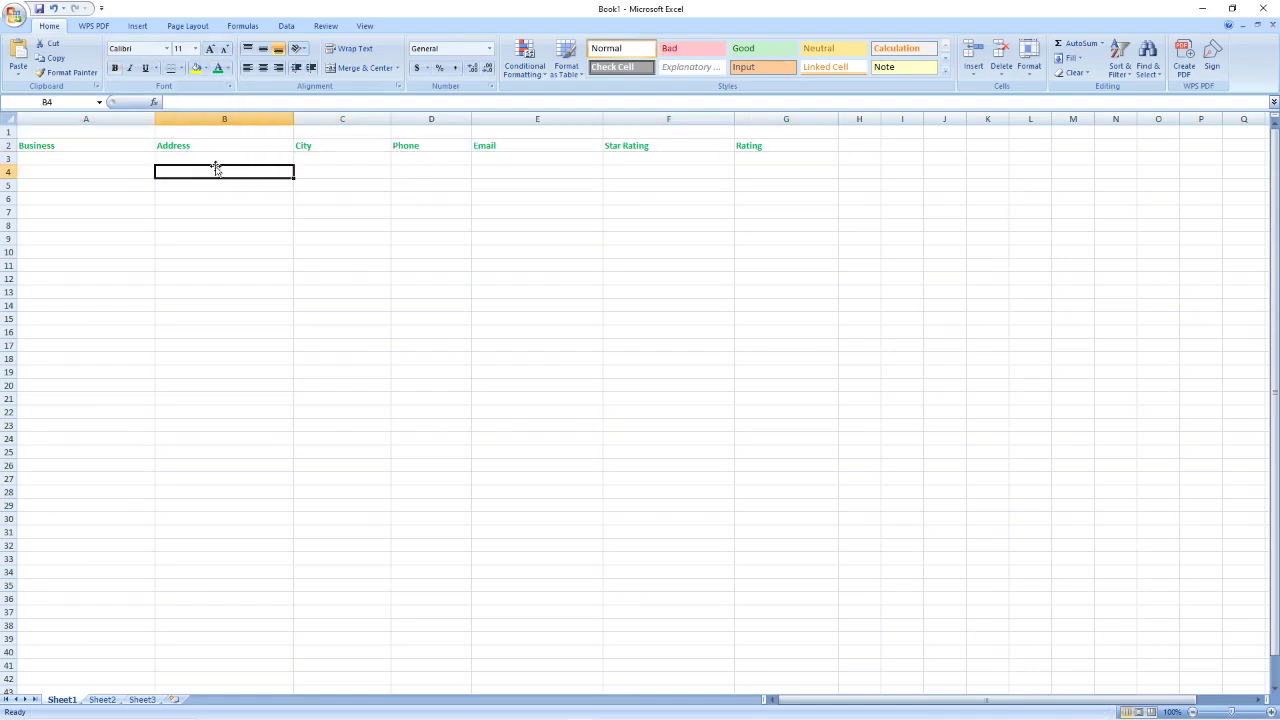
click(133, 158)
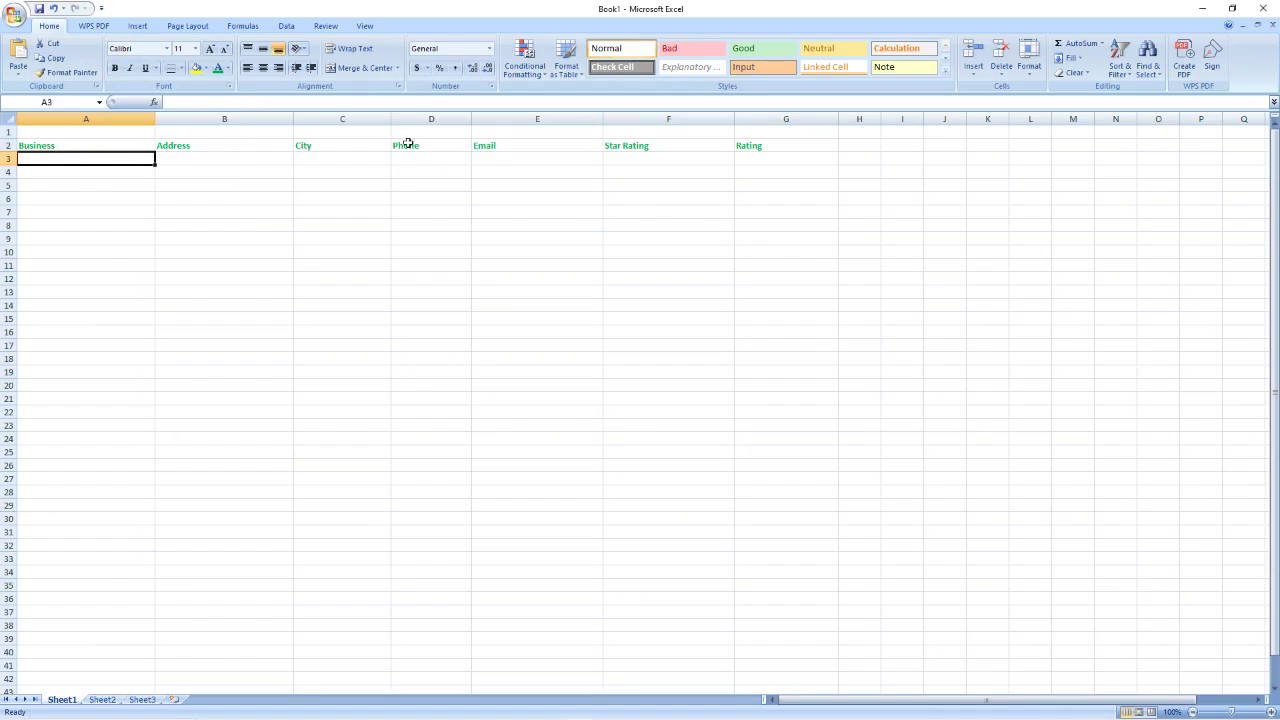
Step: Place a smaller Excel window beside the Maps results and enter "flash Dental Click Abuja" in A3 and the start of its address in B3
click(1234, 9)
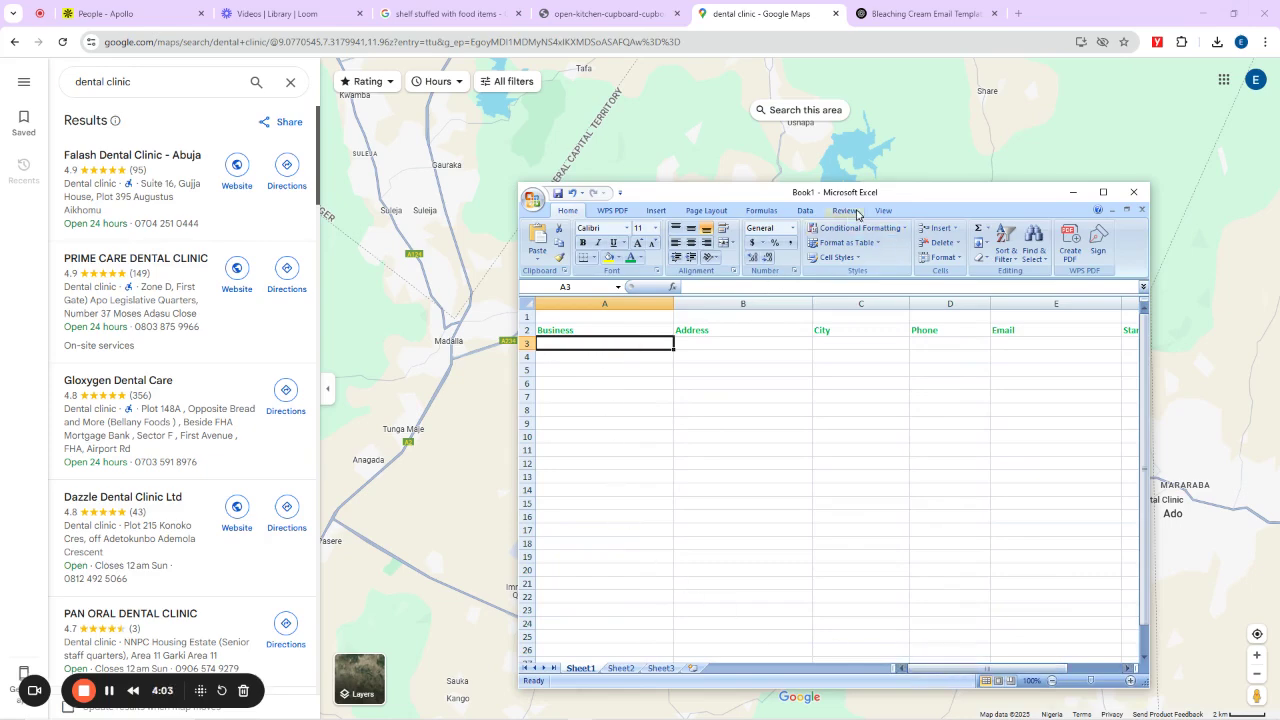
drag(913, 193, 973, 96)
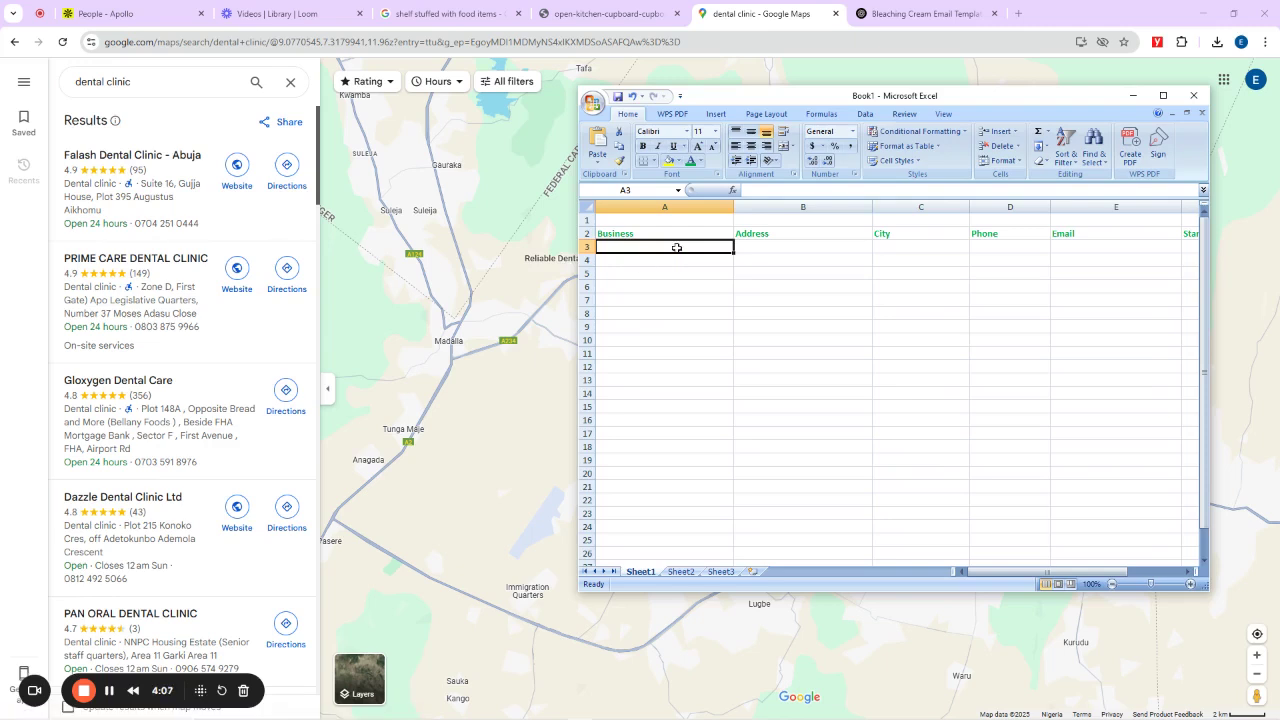
text(flas)
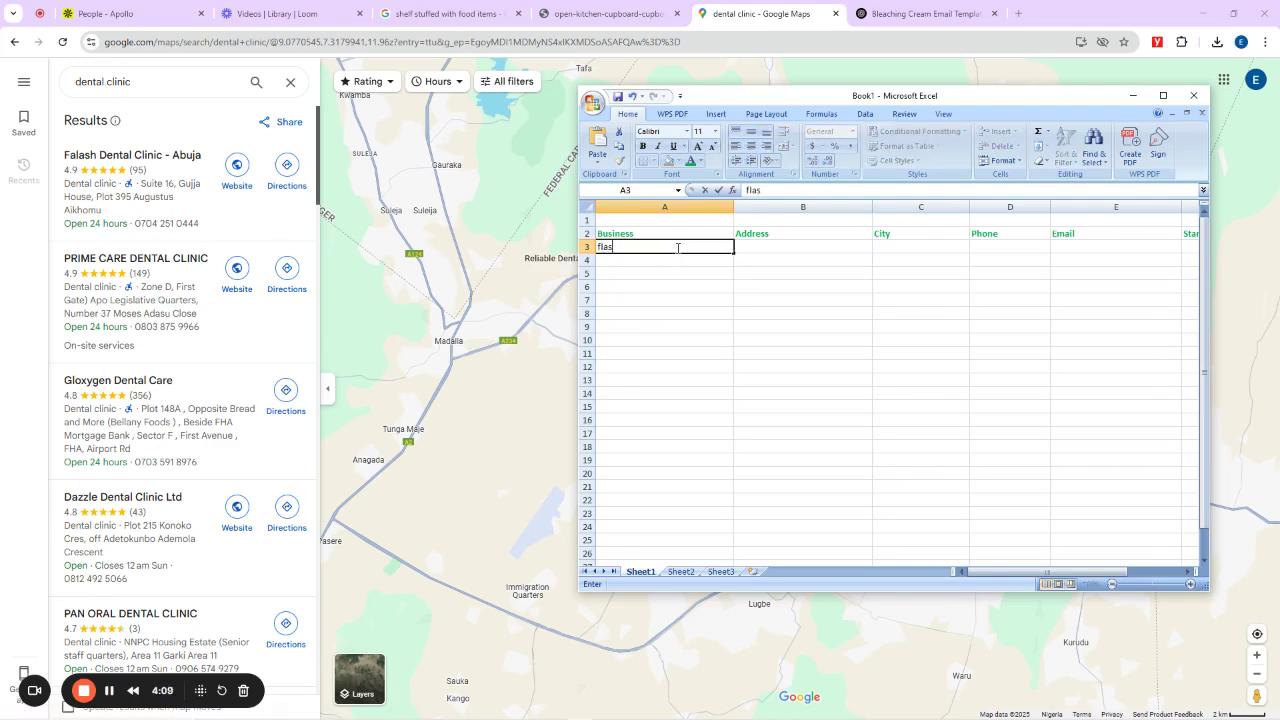
text(h Dental Click Abuja)
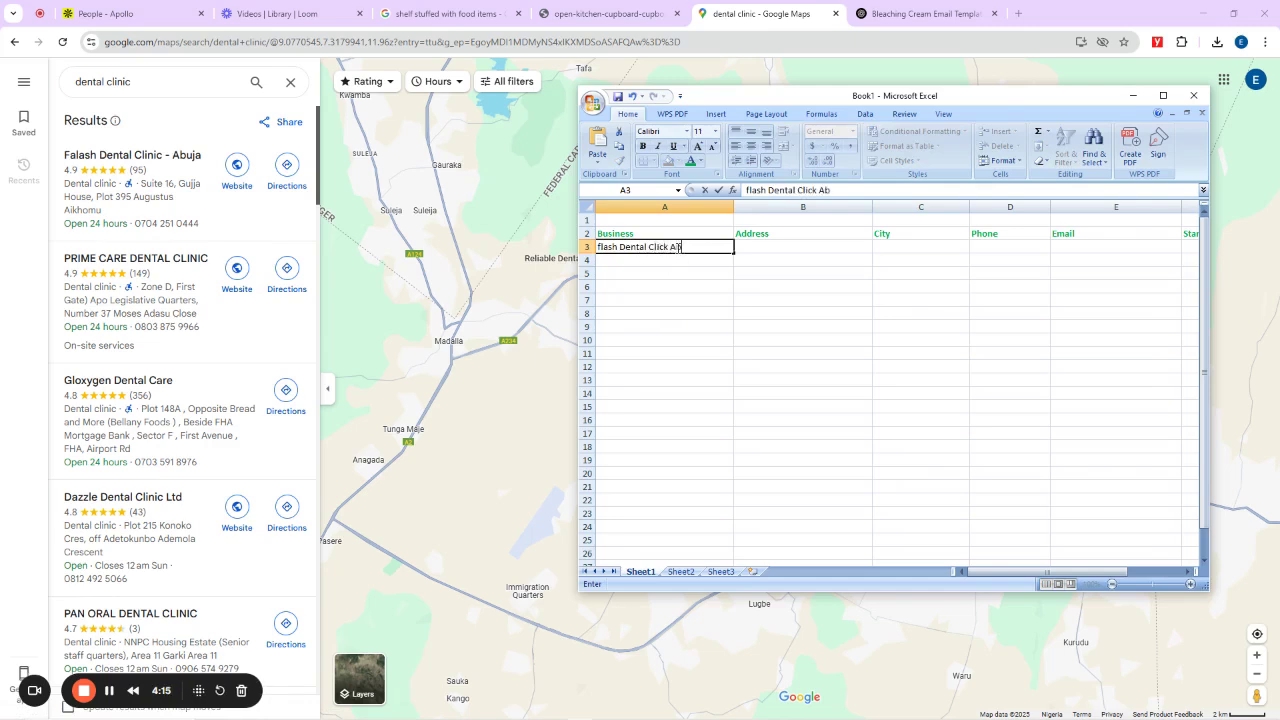
click(764, 247)
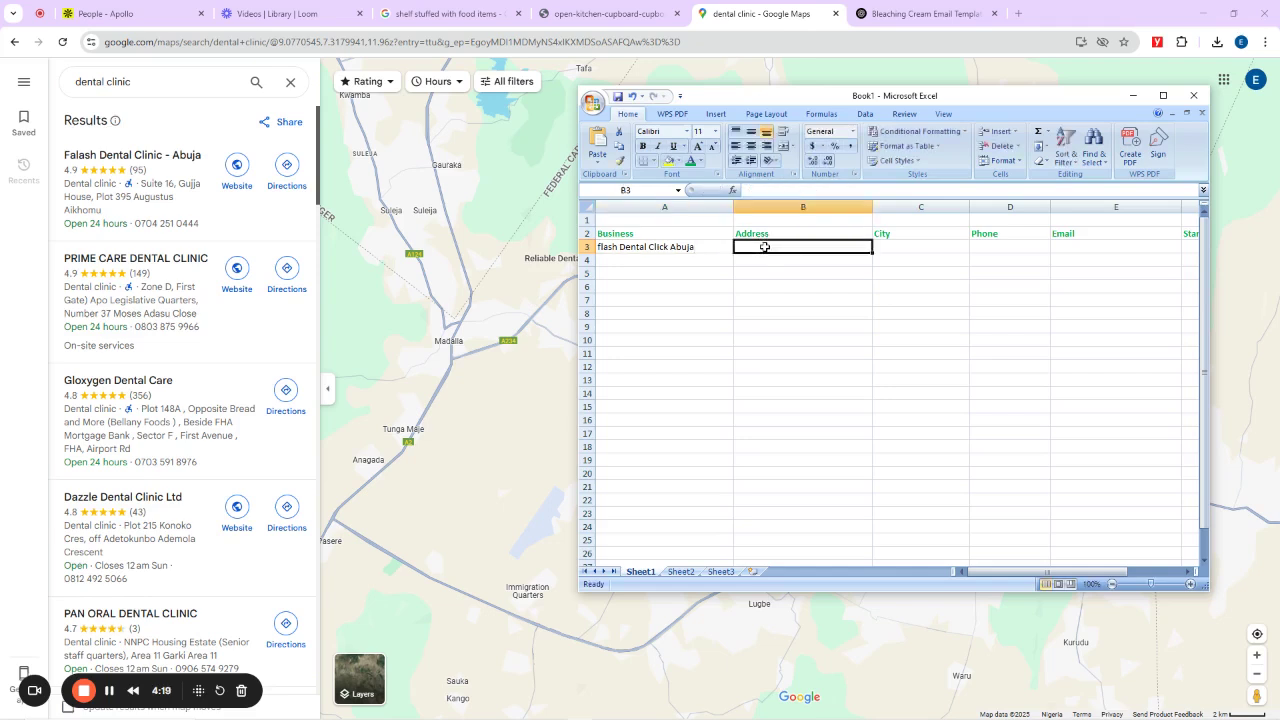
text(16 Gujja House Plot)
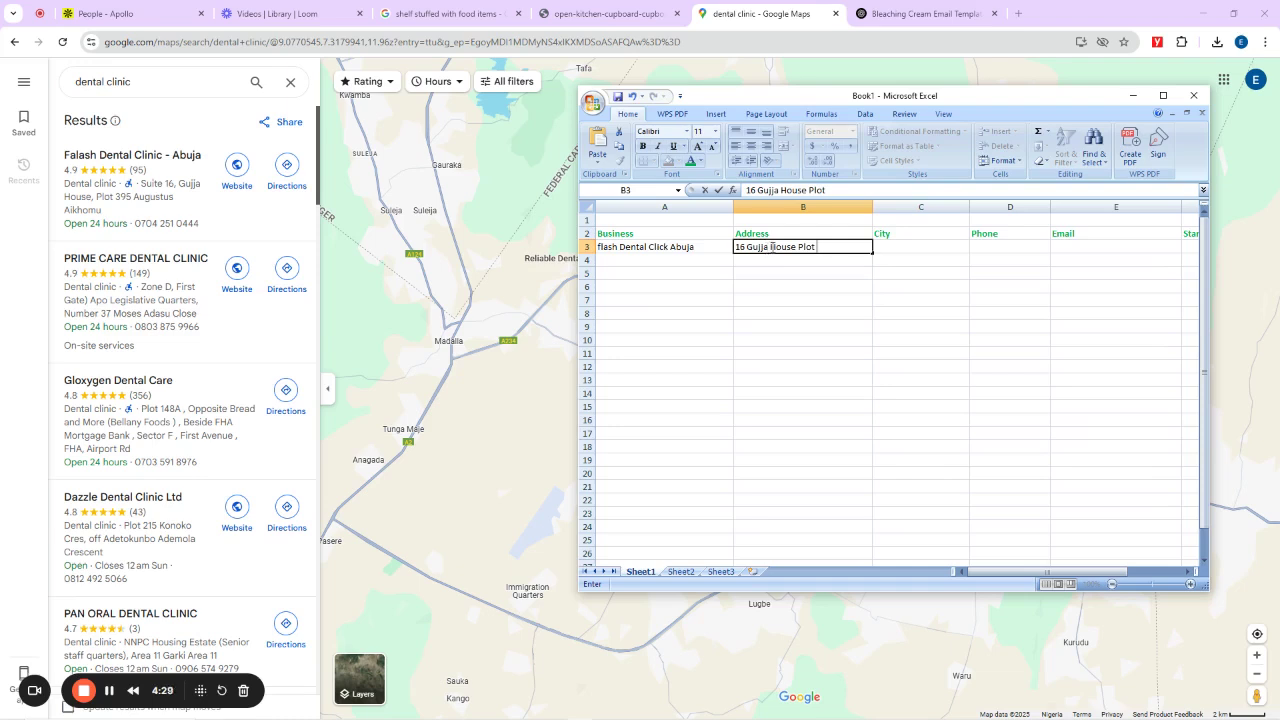
Step: Clear the trial business name and address from cells A3 and B3
drag(818, 249, 734, 248)
key(BackSpace)
click(702, 252)
key(BackSpace)
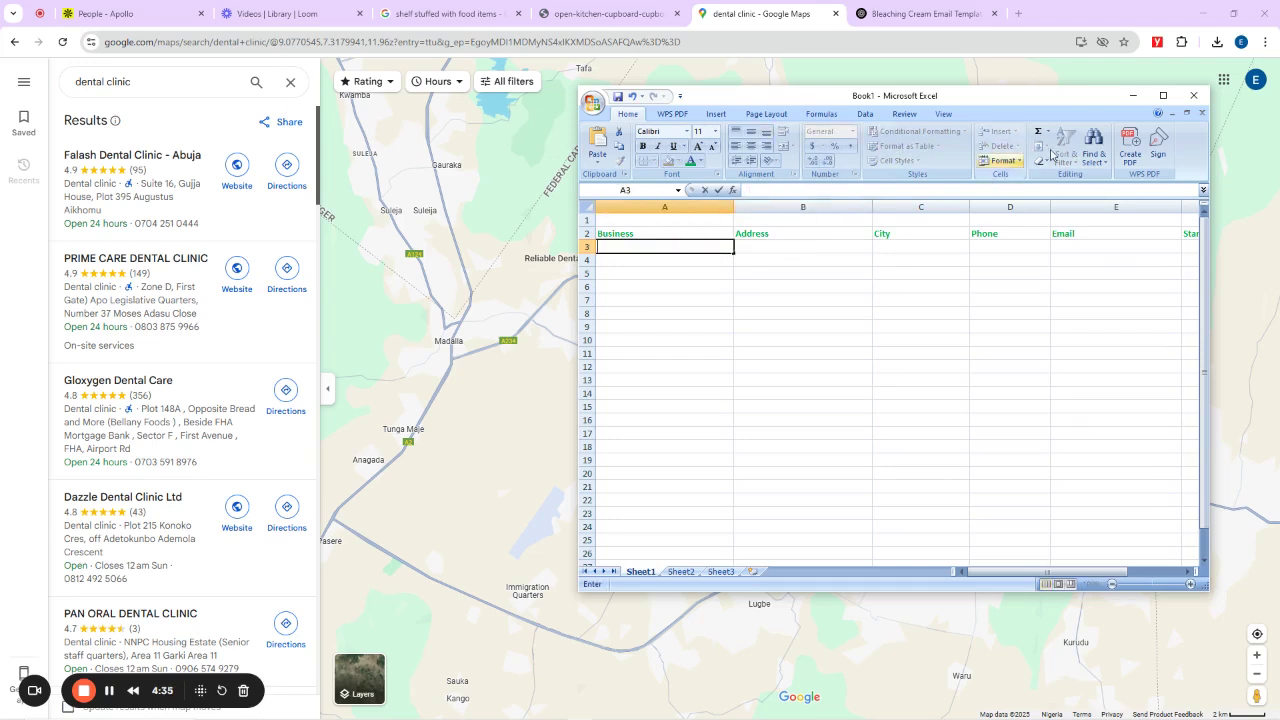
Step: Switch to Google Maps, browse through the dental clinic results list and select the page's entire content
click(1133, 95)
scroll(177, 351, down, 15)
scroll(192, 379, down, 20)
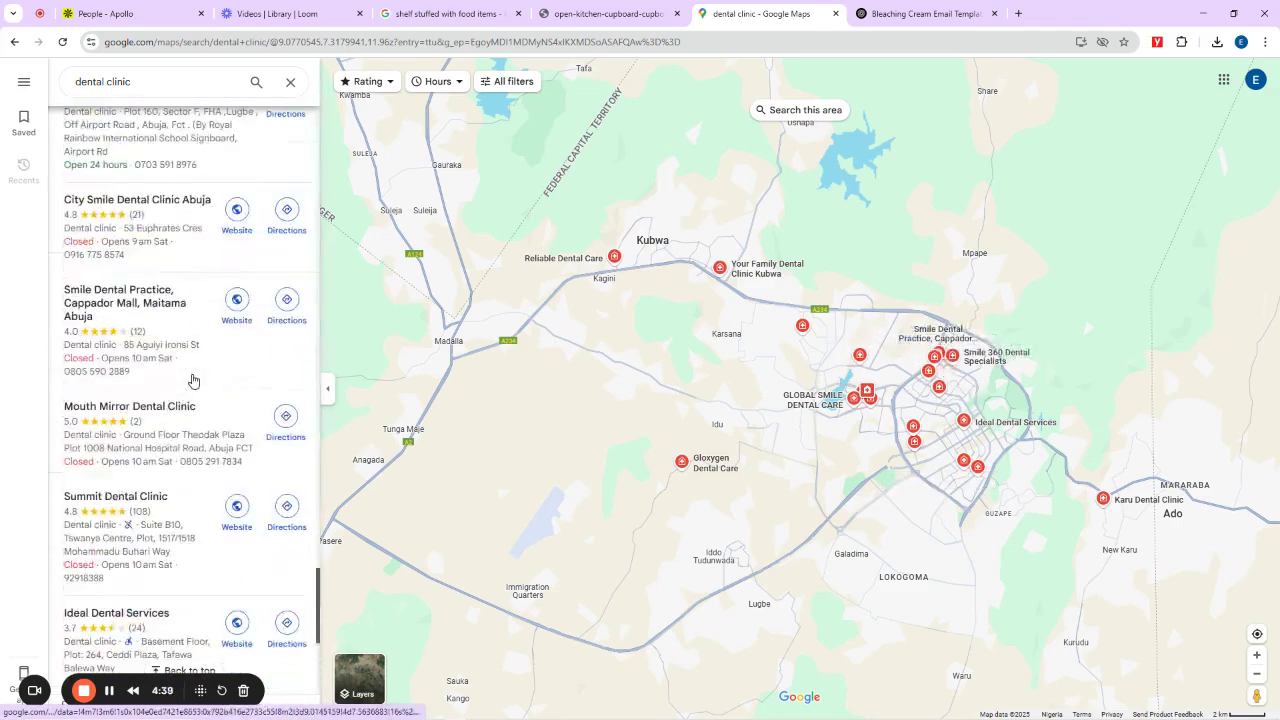
scroll(212, 359, up, 20)
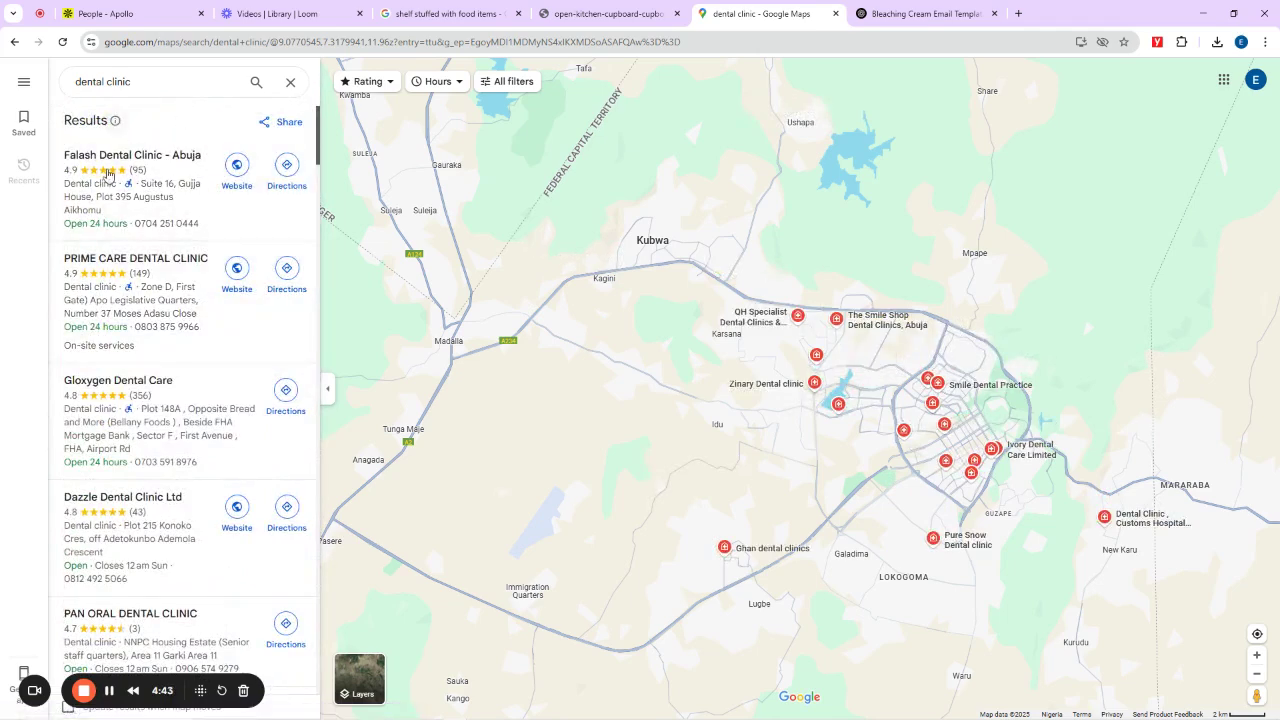
scroll(223, 414, down, 4)
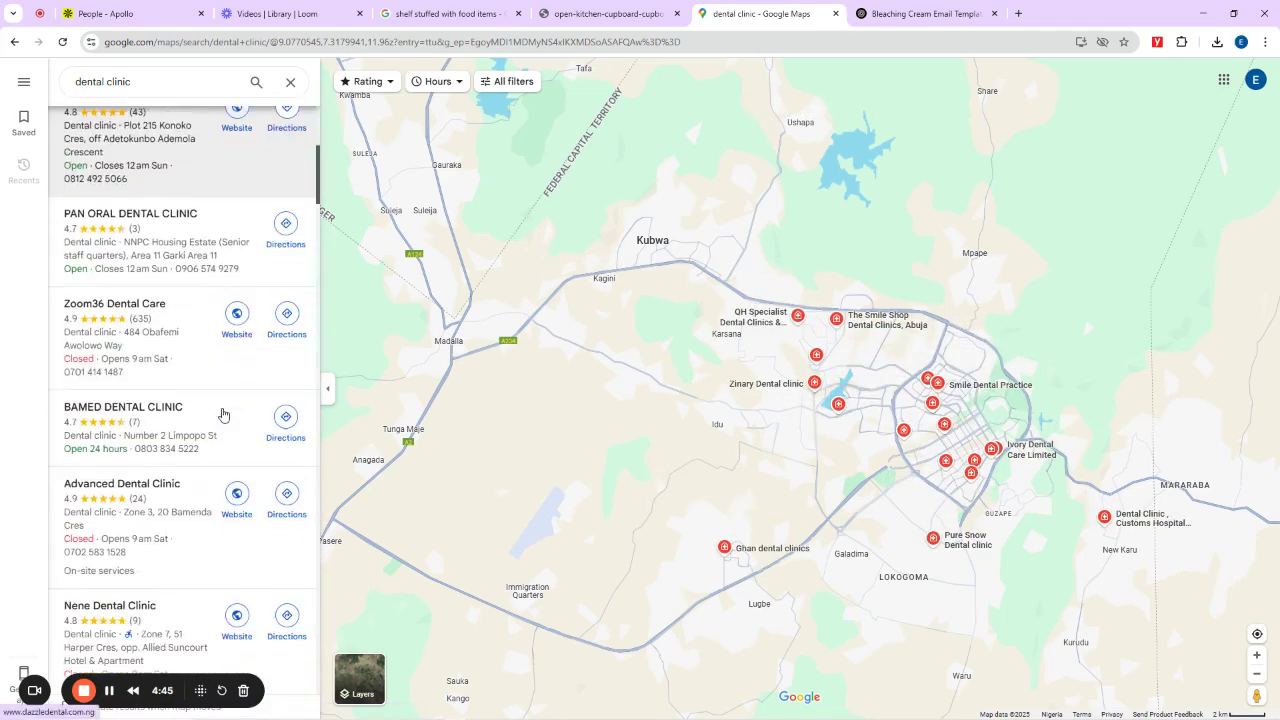
scroll(220, 414, down, 3)
scroll(220, 414, up, 10)
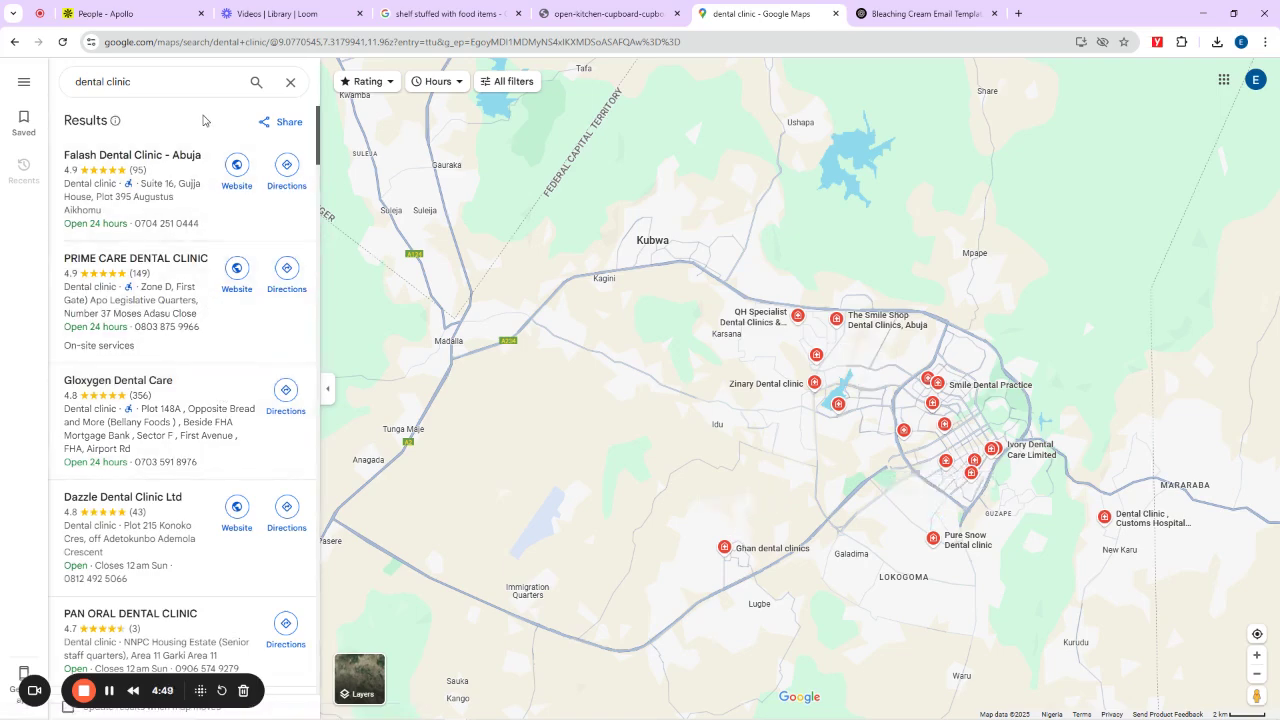
key(ctrl+a)
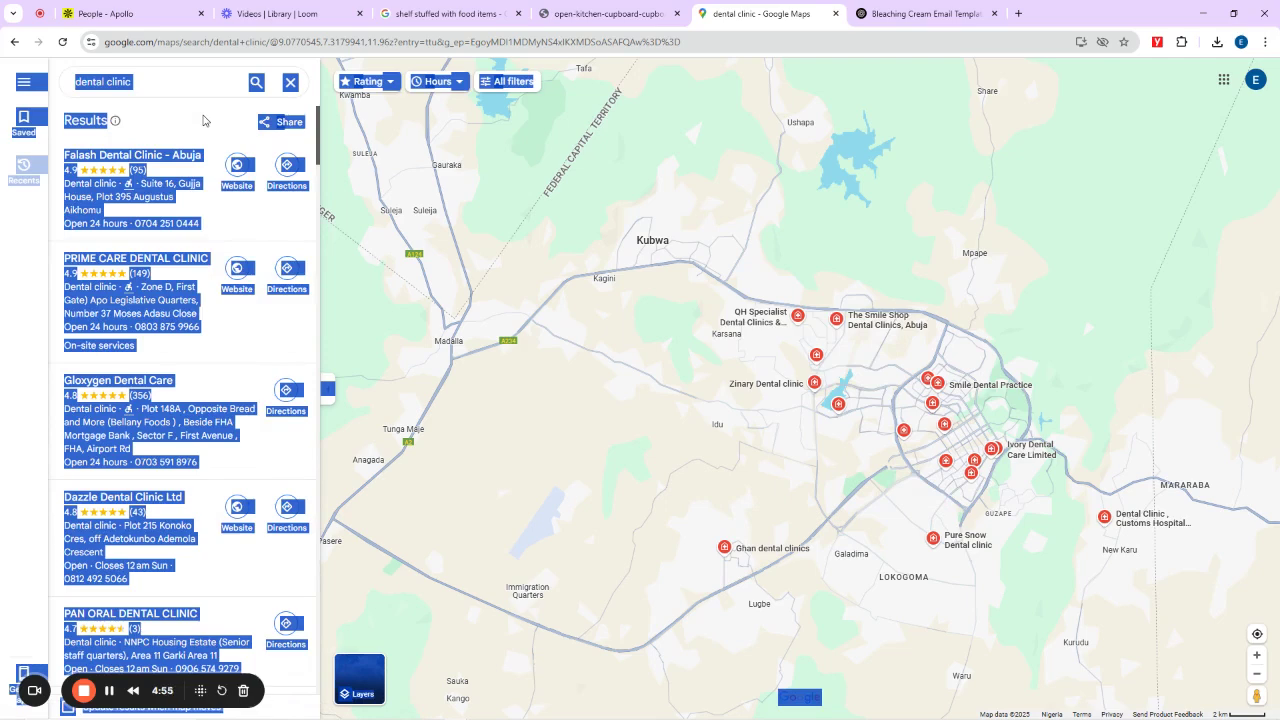
Step: Search Google for "laptop keyboard" in a new tab and enlarge the first YouTube keyboard image
click(1016, 12)
click(908, 41)
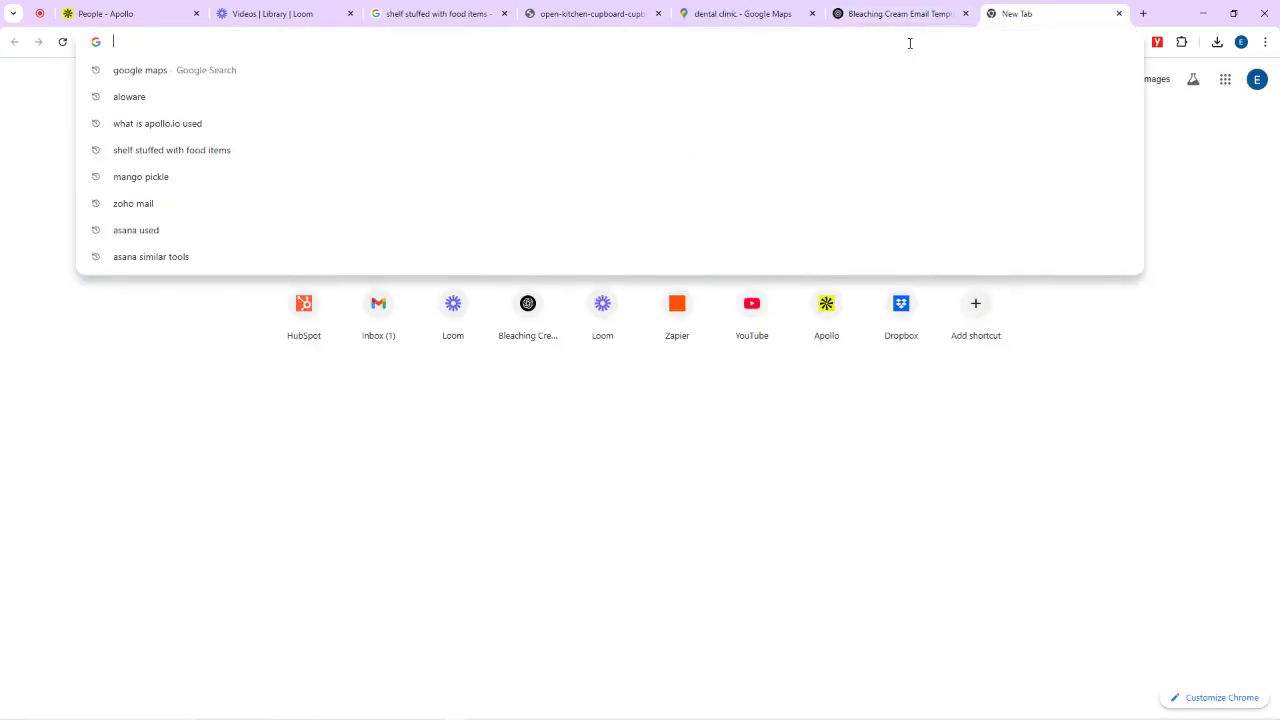
text(lapt)
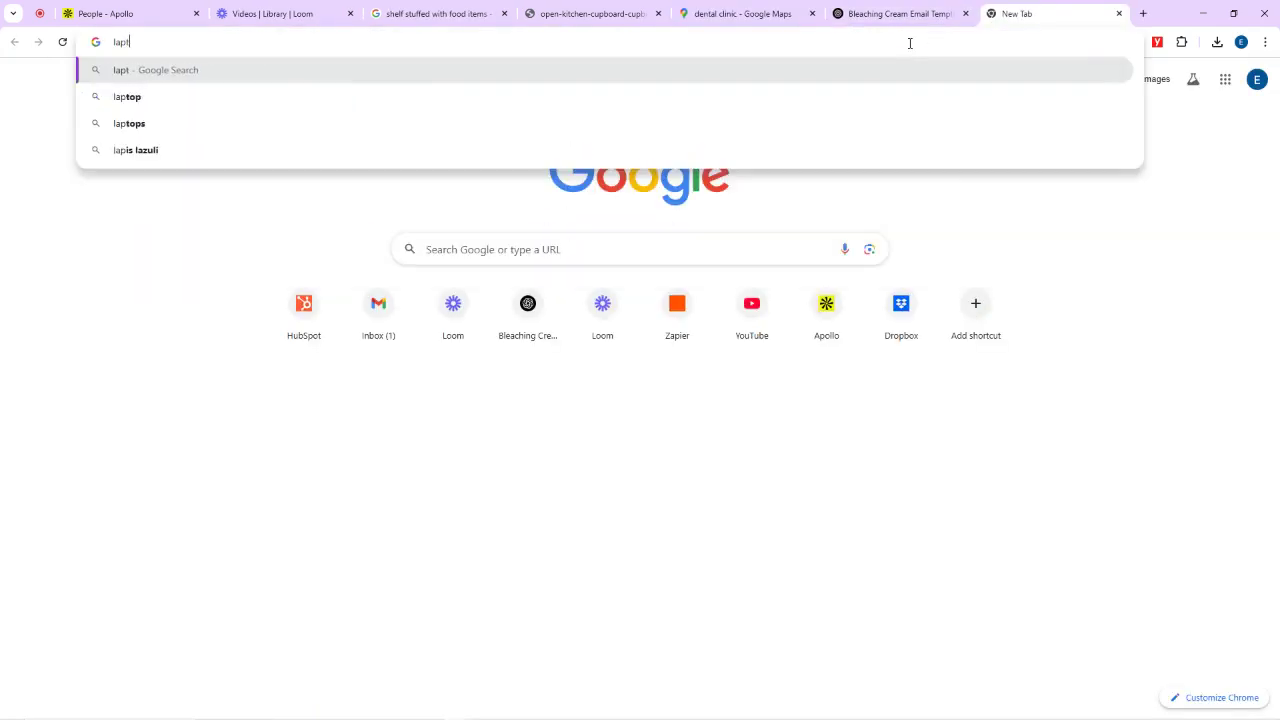
text(op keyboa)
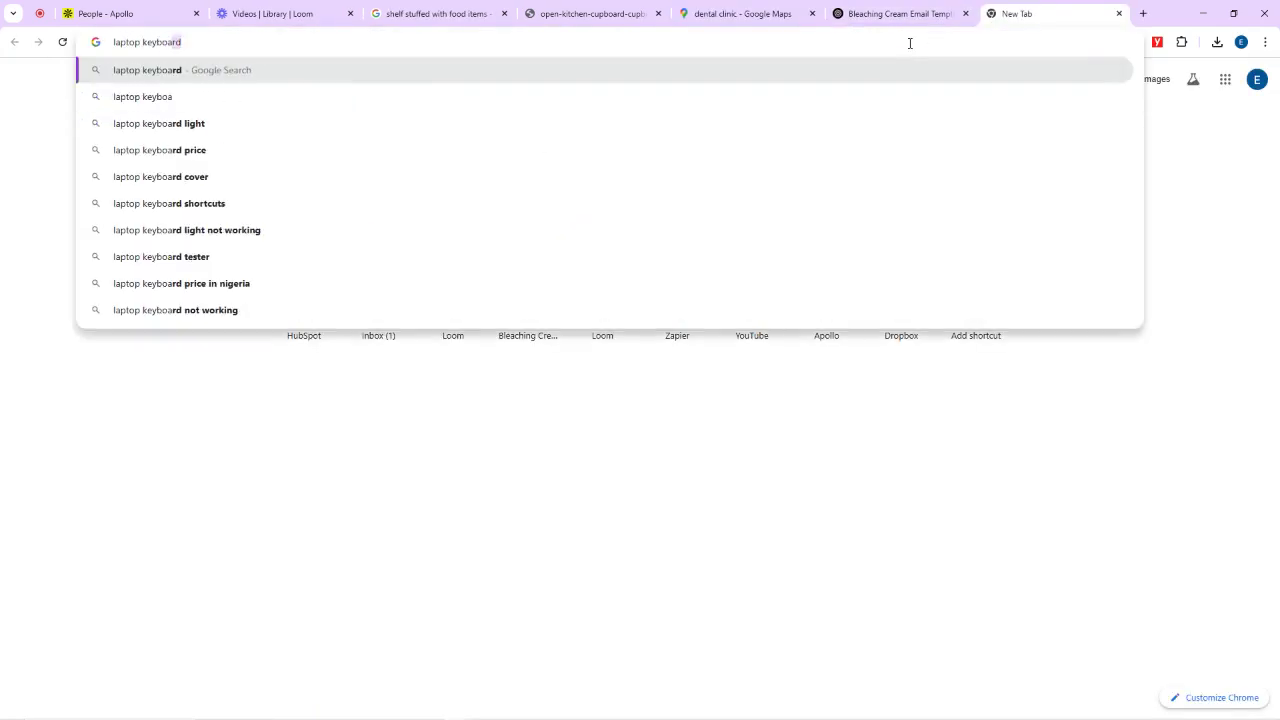
key(Return)
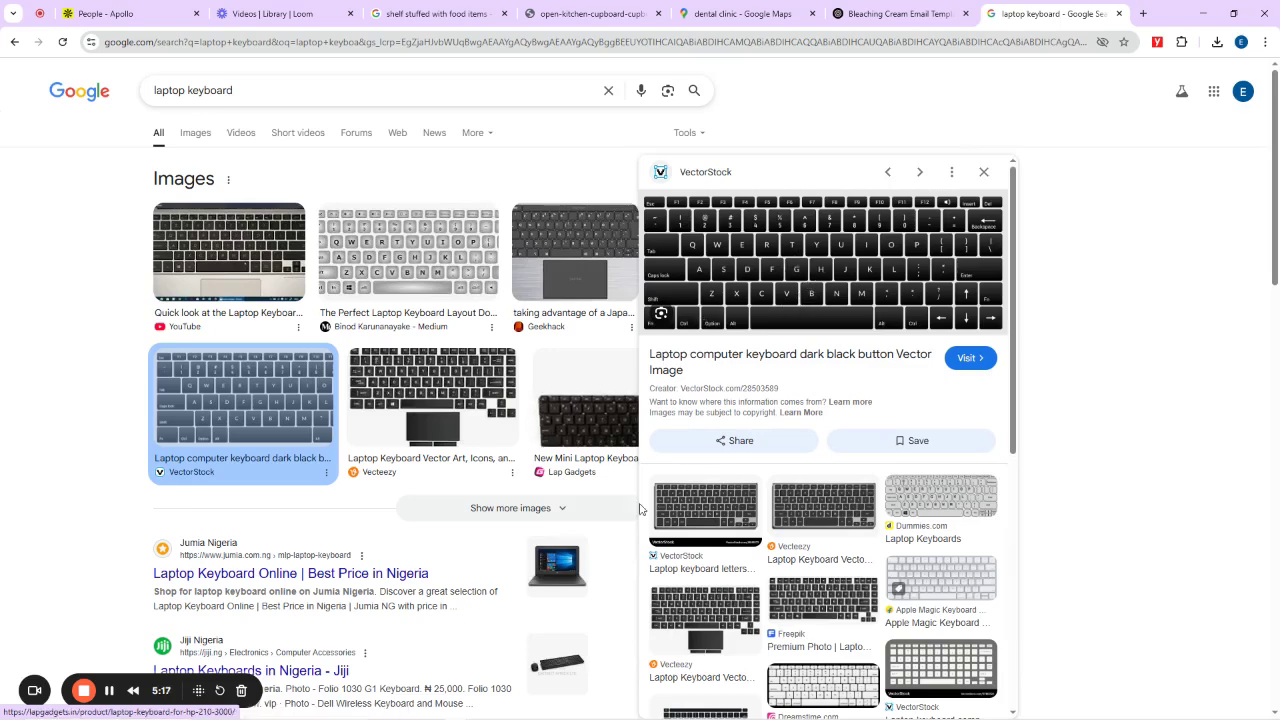
click(242, 240)
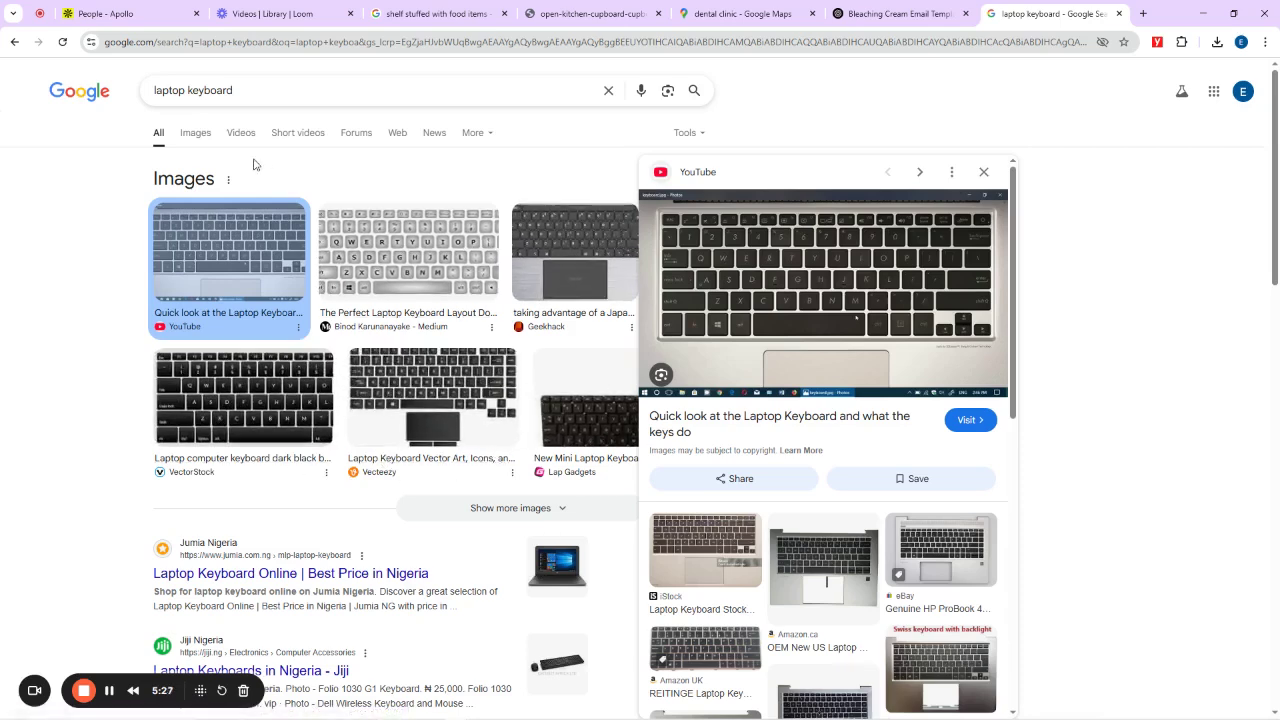
Step: Search Google Images for "laptop keyboard showing ctl" and open the Amazon.ca keyboard picture to examine its keys
click(260, 90)
text(show)
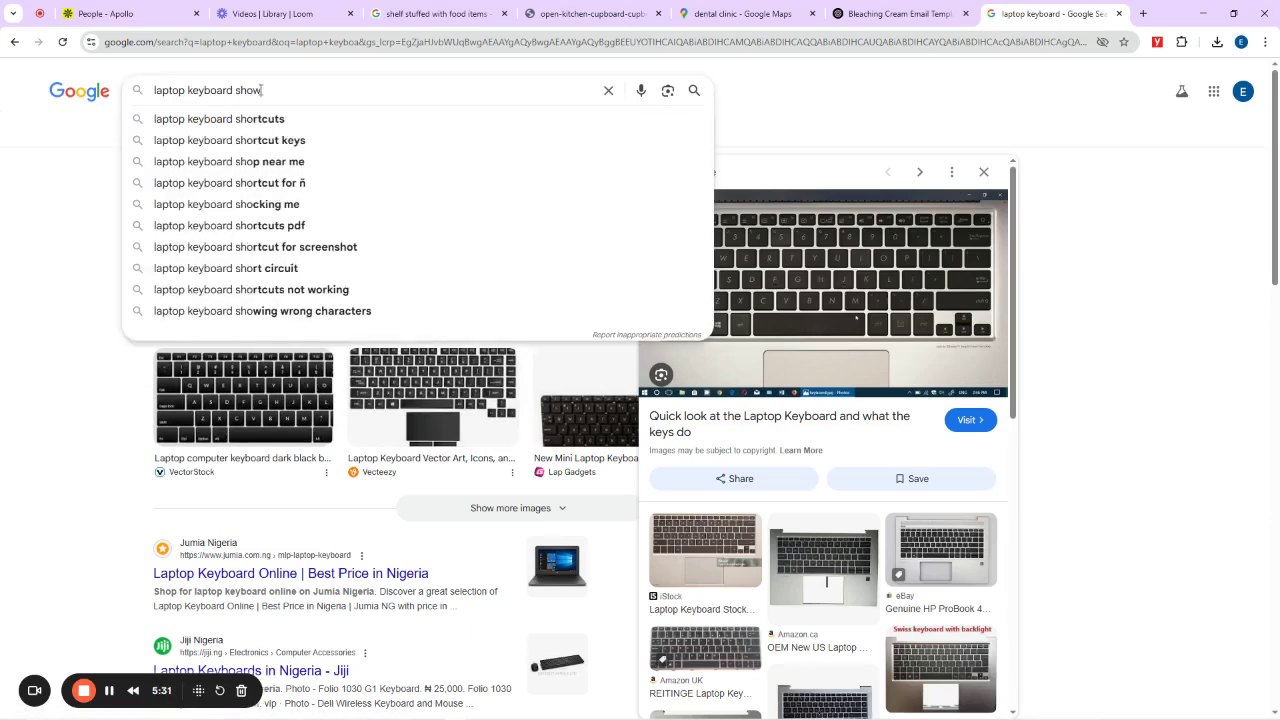
text(ing cor)
key(BackSpace)
key(BackSpace)
text(tl)
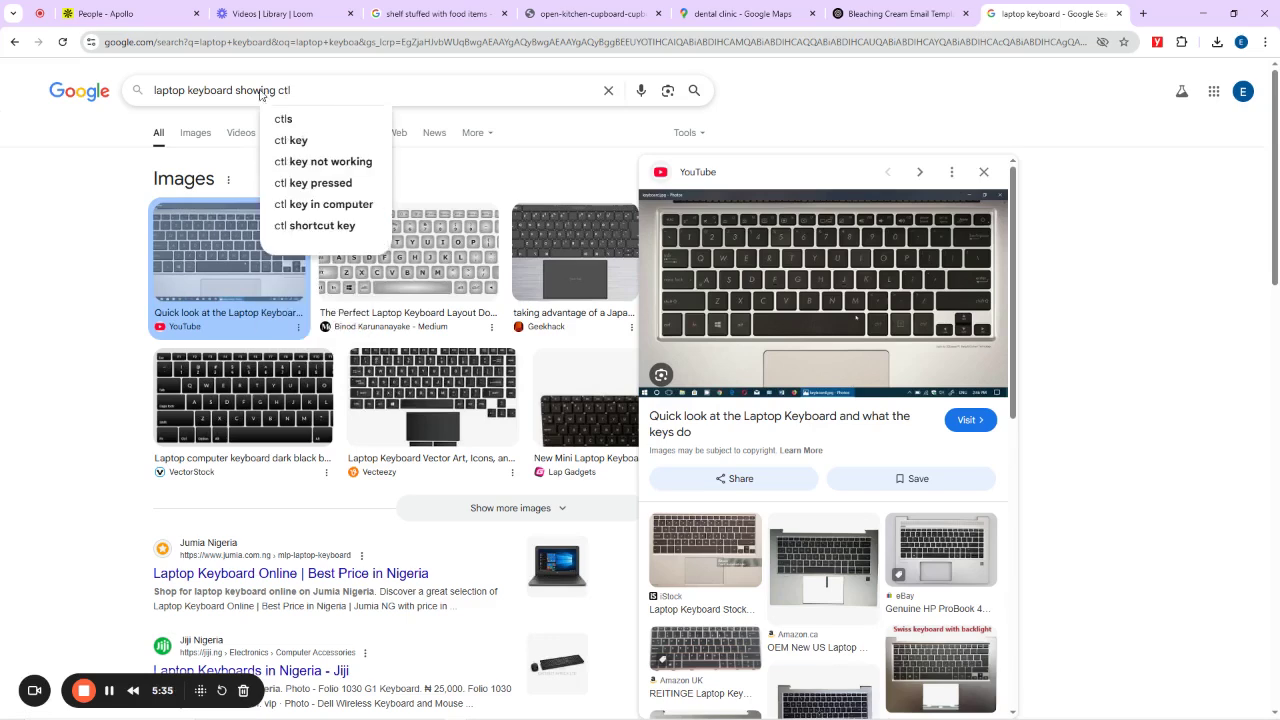
key(Return)
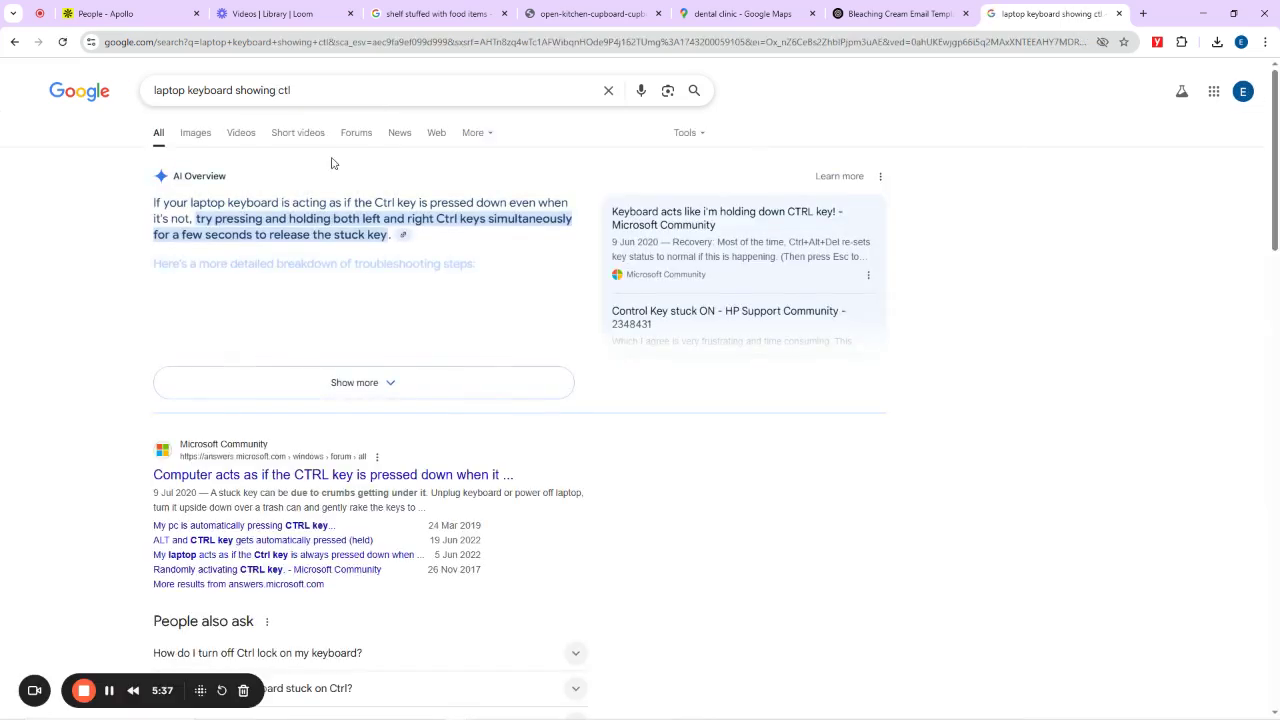
click(203, 137)
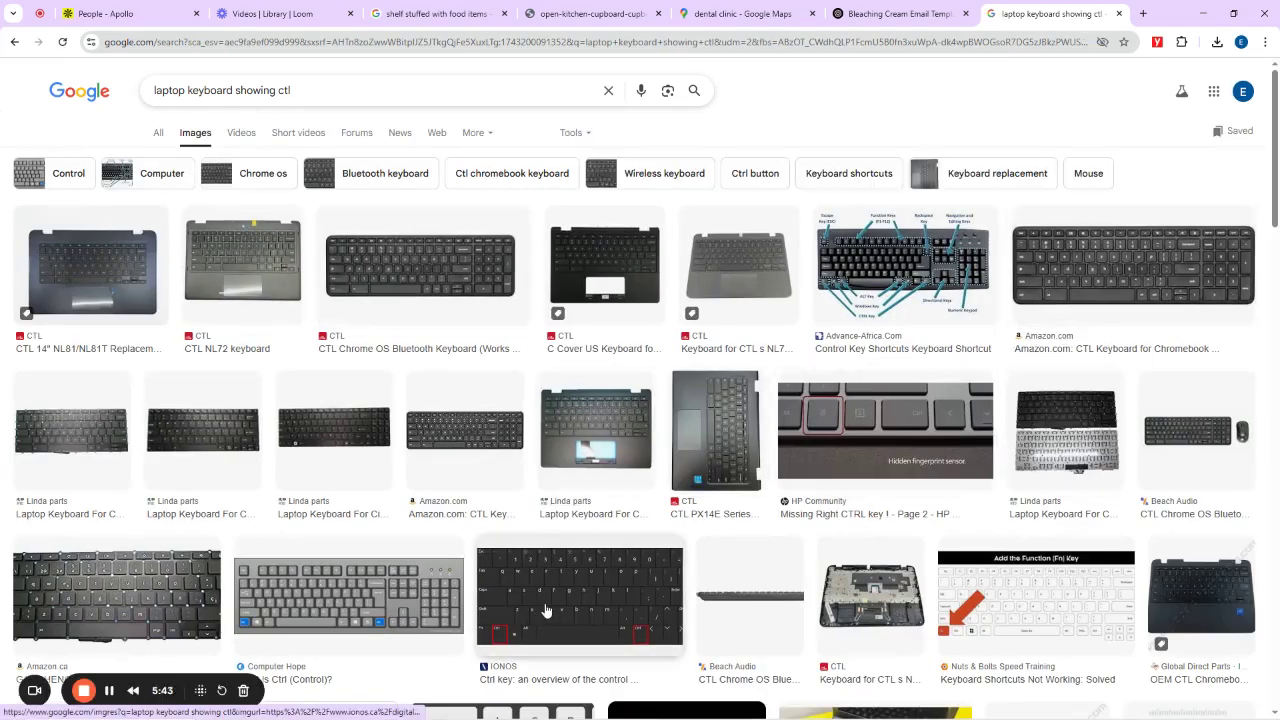
click(136, 597)
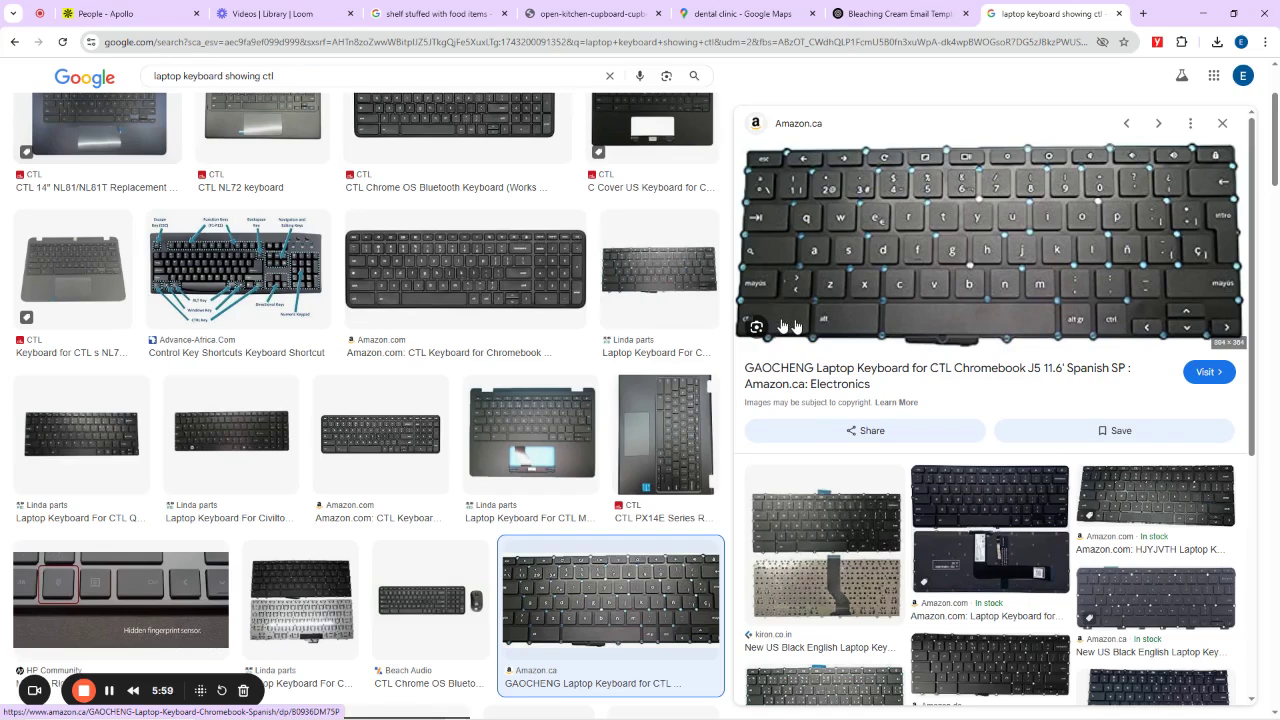
Step: Return to the dental clinic results in Google Maps and select all the page content
click(742, 13)
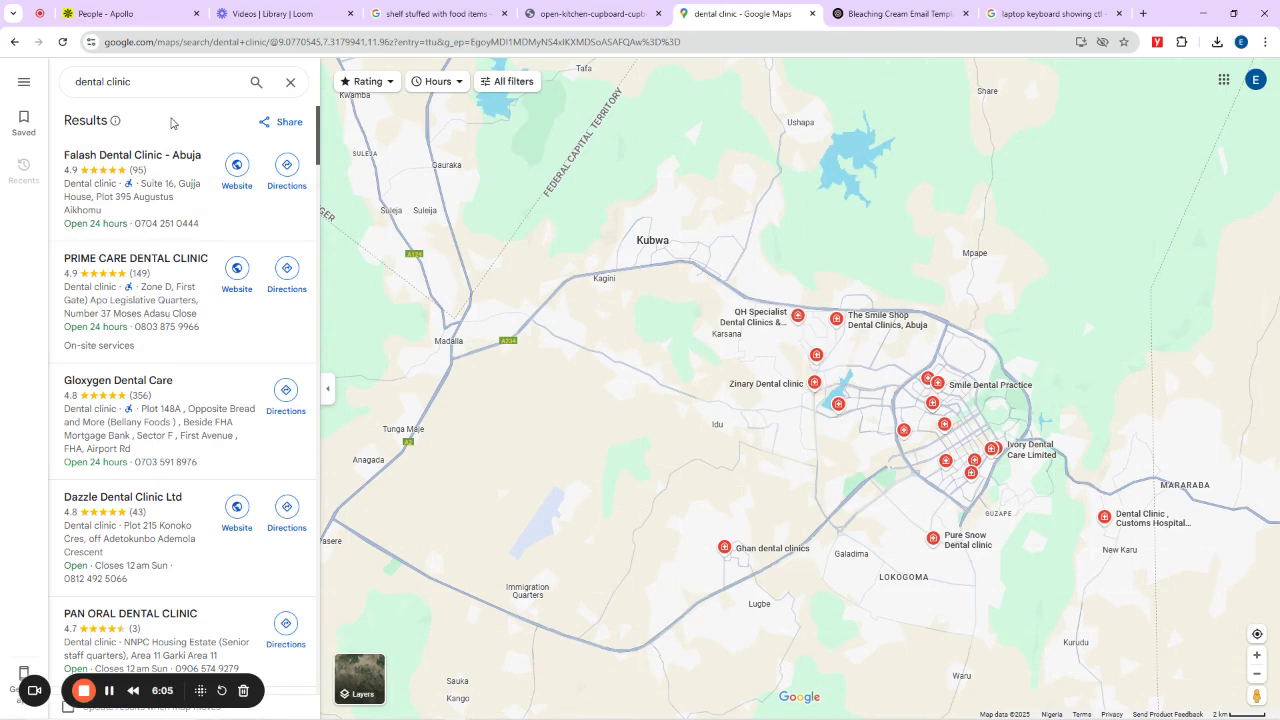
key(ctrl+a)
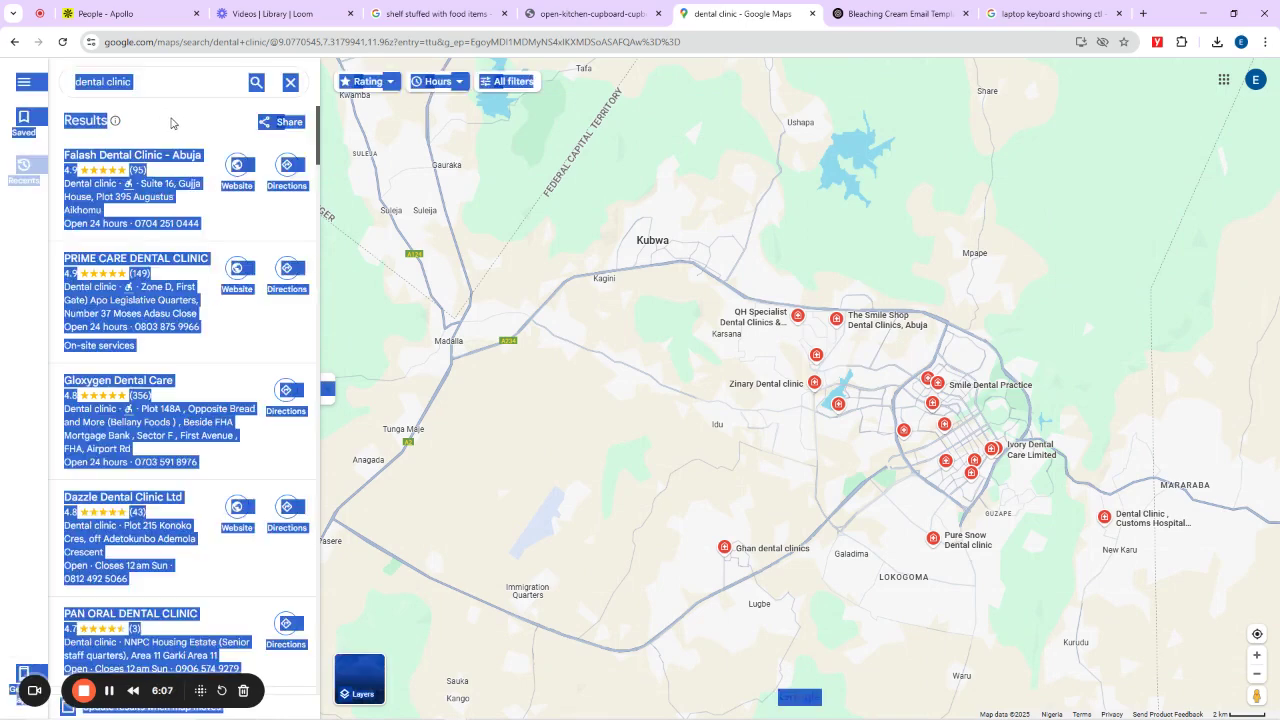
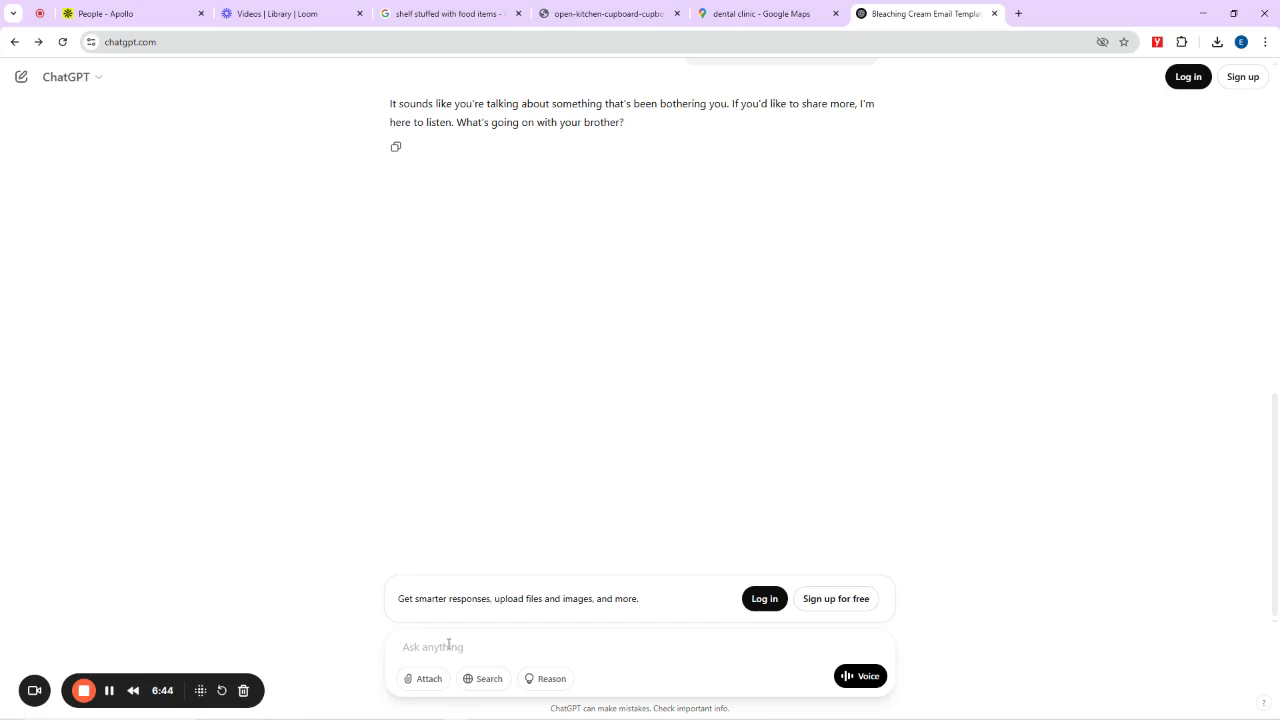
Step: Begin the ChatGPT prompt with "i want you to examine the text pasted below, from the text, extract"
text(i)
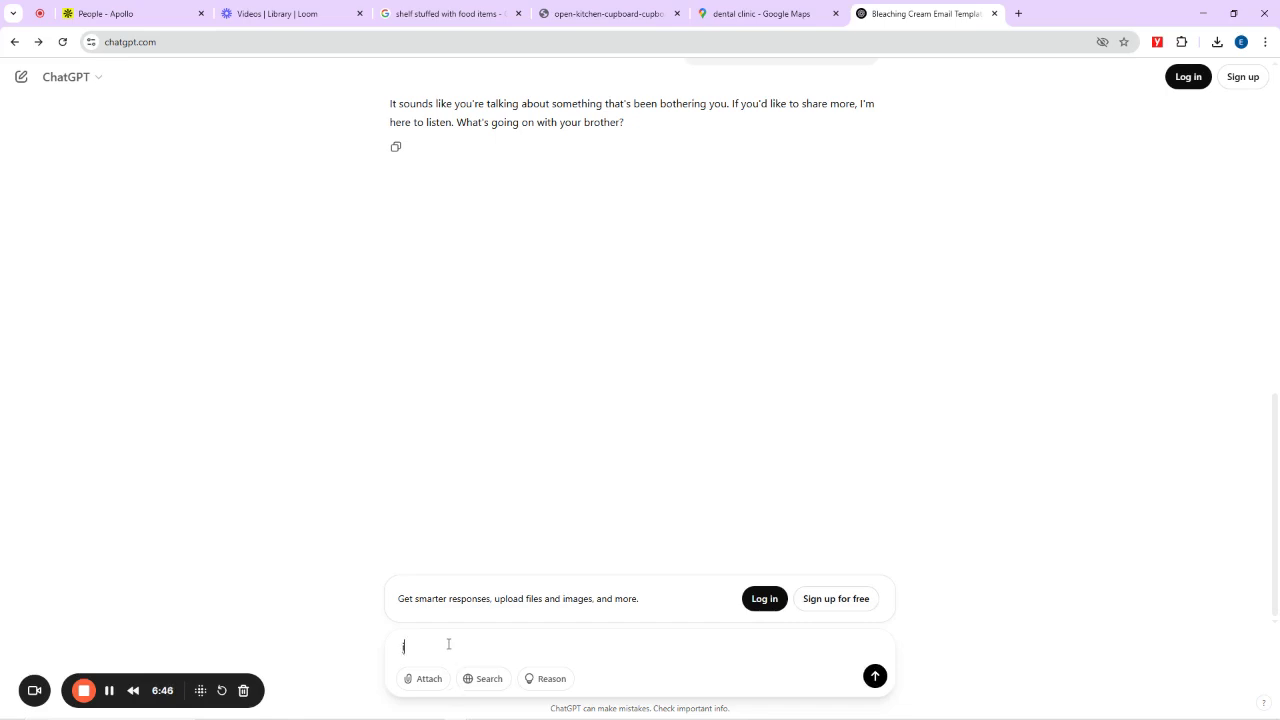
text( want you to exyra)
text(trac)
key(ctrl+a)
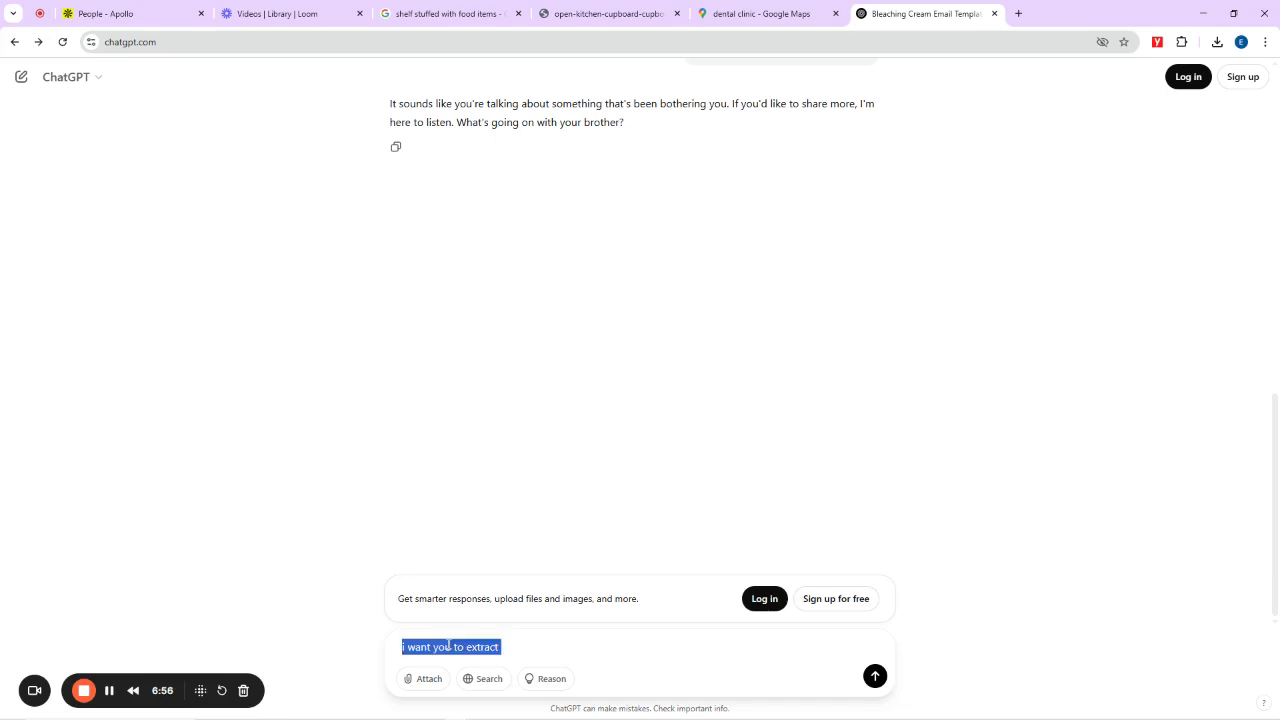
key(Right)
text(ex)
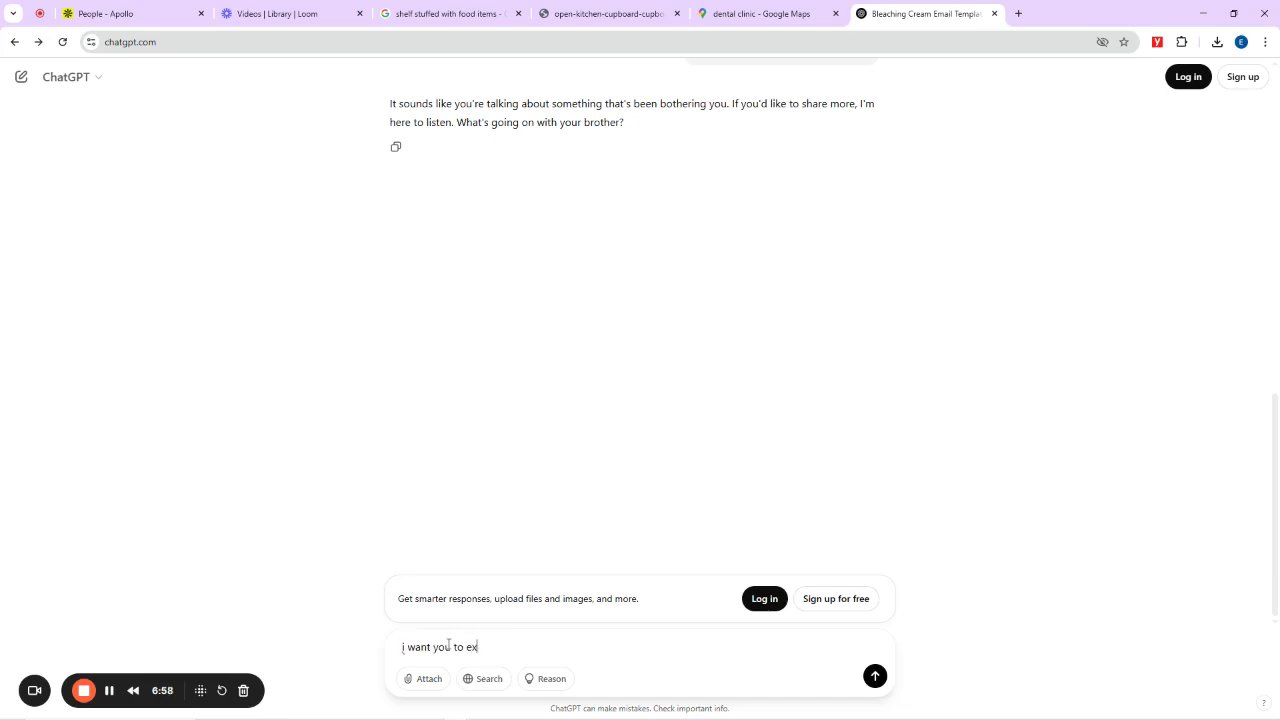
text(amine the text pasted below, from the text,)
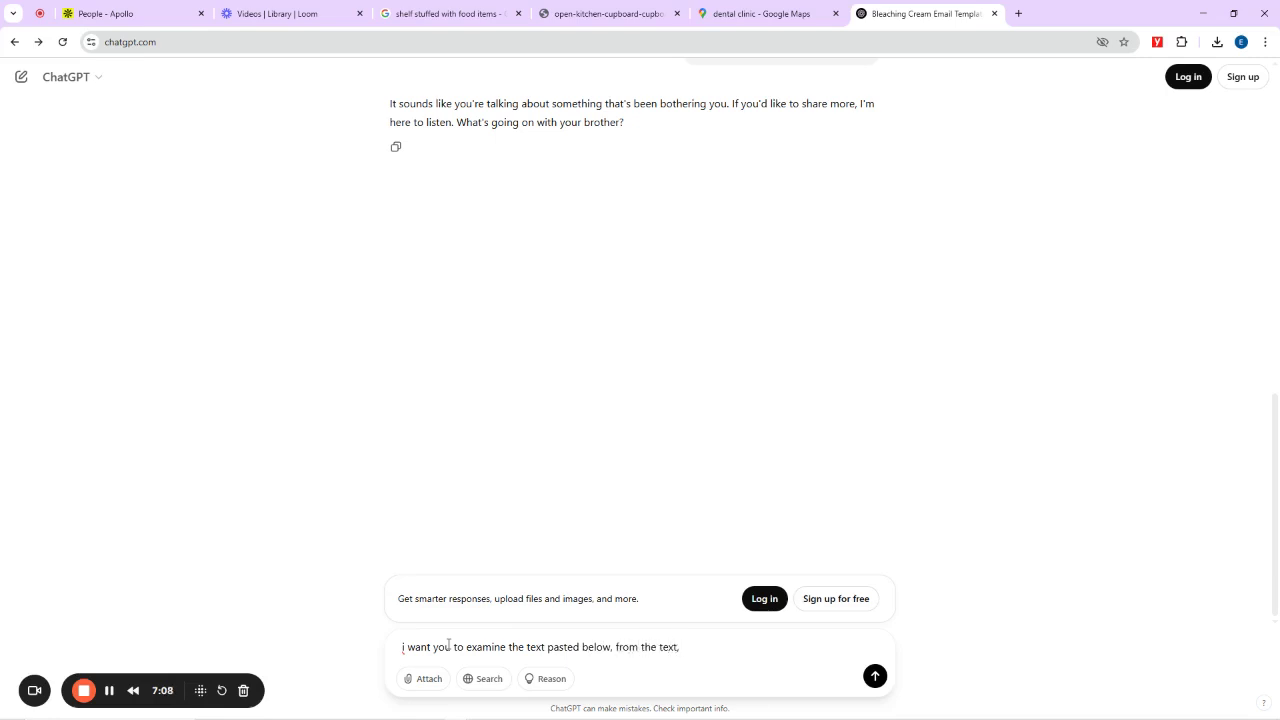
text( extract)
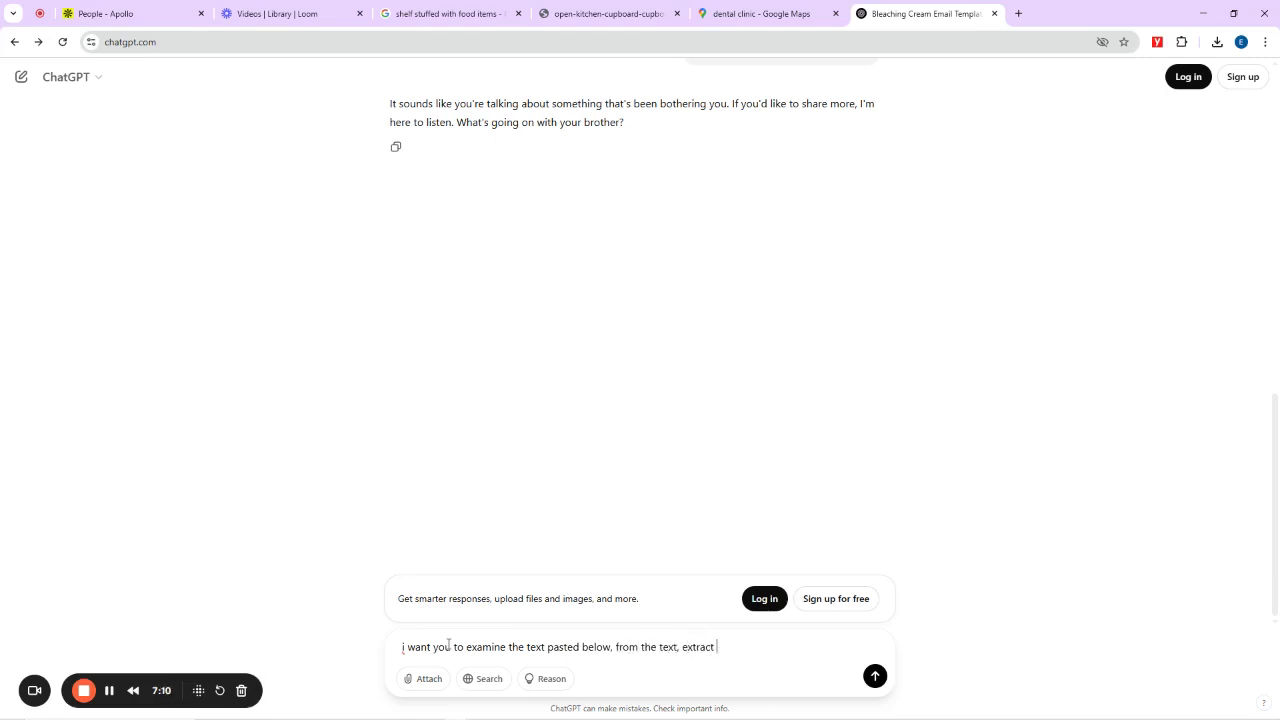
Step: Continue the prompt with "details like Business name, address, city, phone number and email and tabulate"
text( details like Busi)
key(BackSpace)
key(BackSpace)
text(usiness name, address)
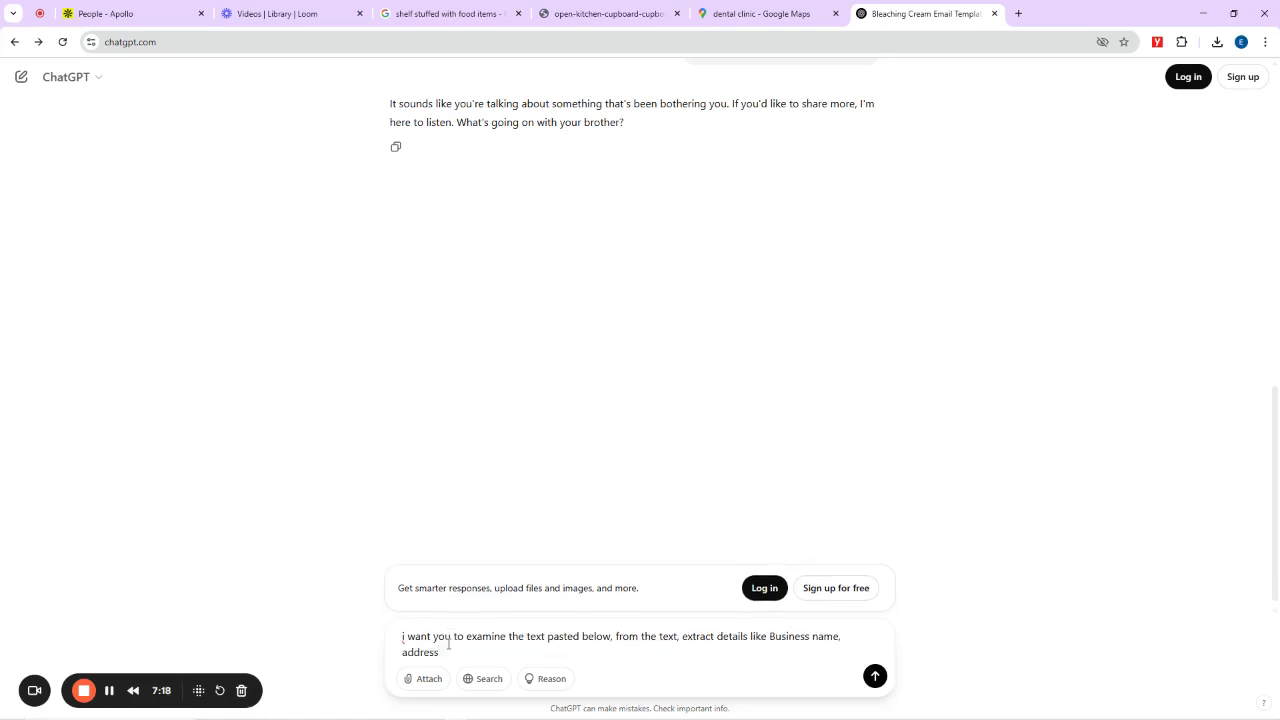
text(, city, ohone)
key(BackSpace)
key(BackSpace)
key(BackSpace)
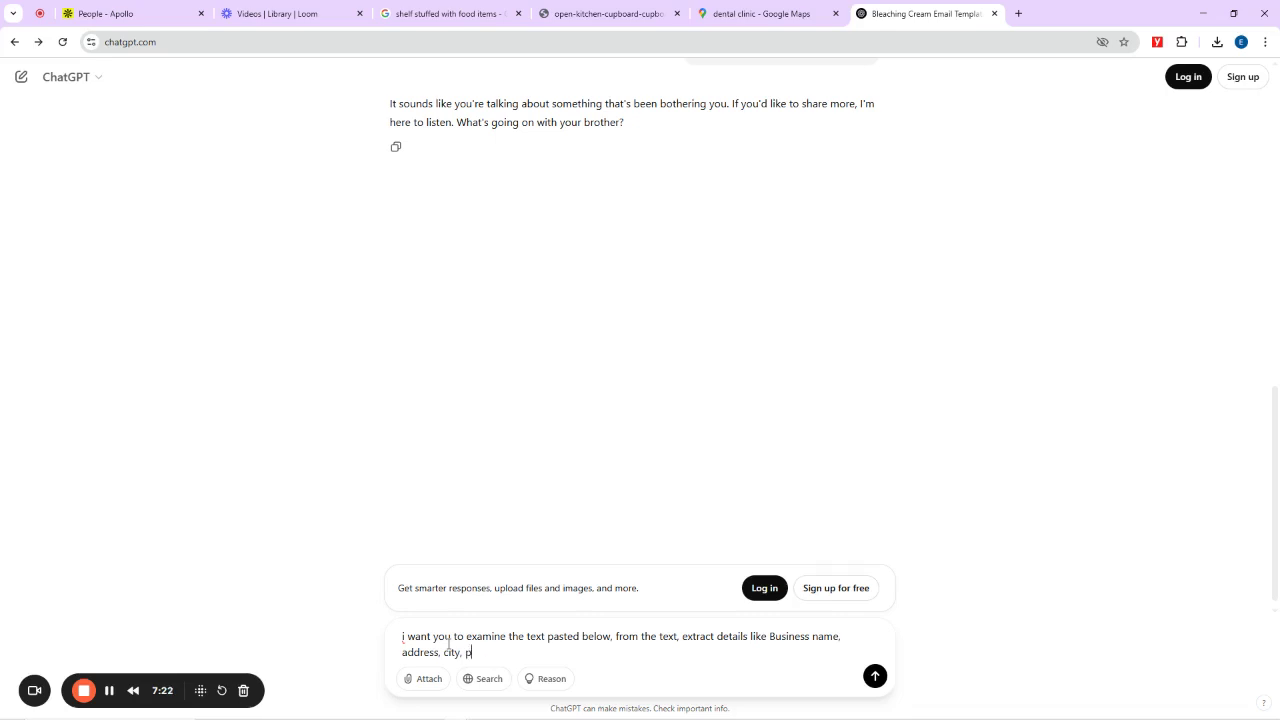
text(phone number and email and tabulate)
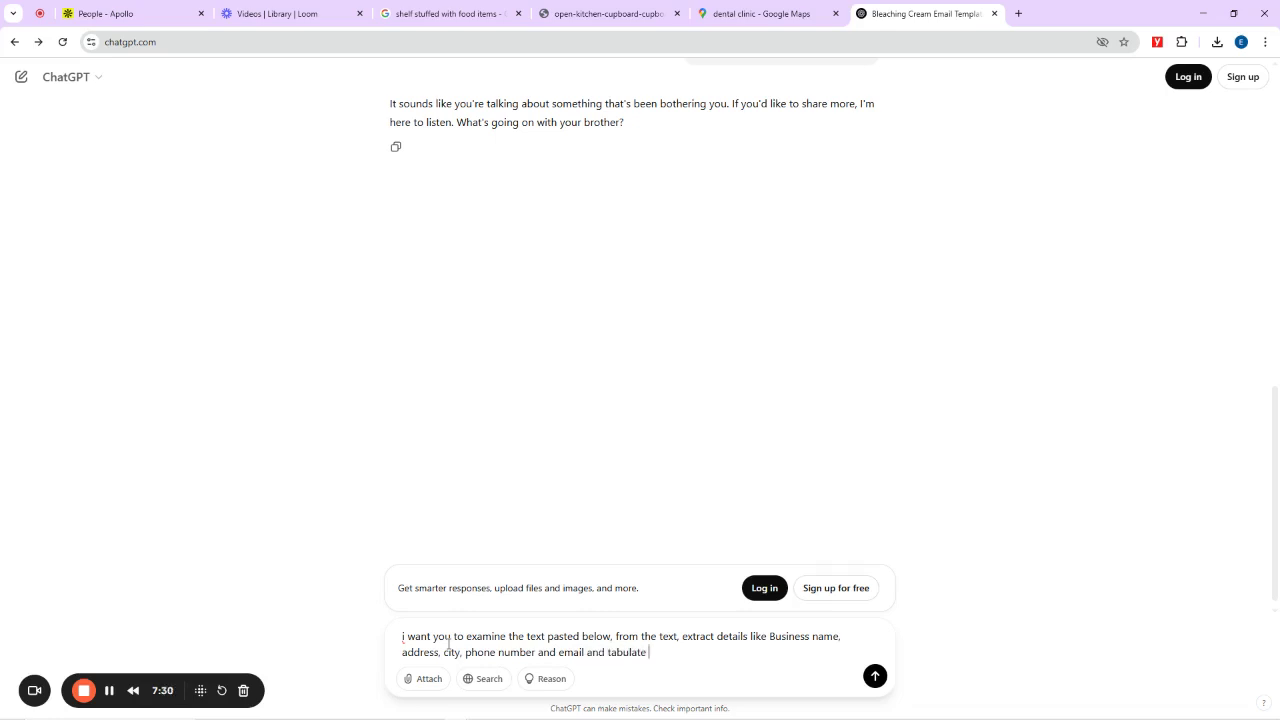
Step: Replace the prompt's wording after "email" with "in a tabular form such that i could"
key(BackSpace)
key(BackSpace)
key(BackSpace)
key(BackSpace)
key(BackSpace)
key(BackSpace)
key(BackSpace)
key(BackSpace)
text(in a tabular form such that i could)
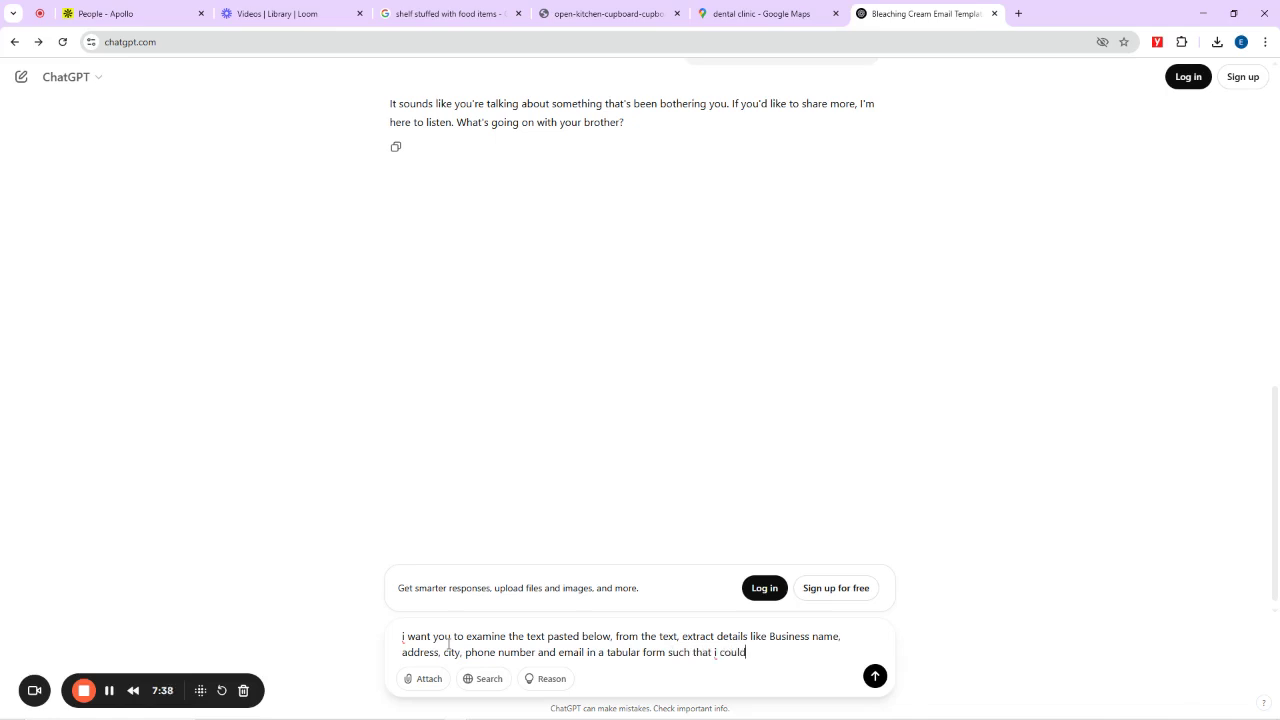
Step: Extend the prompt with "copy and paste in an excel" and start the word for sheet
text( j)
key(BackSpace)
text(cp)
key(BackSpace)
text(opy and )
text(pate )
text(et)
key(BackSpace)
key(BackSpace)
key(BackSpace)
text(in an excel shee)
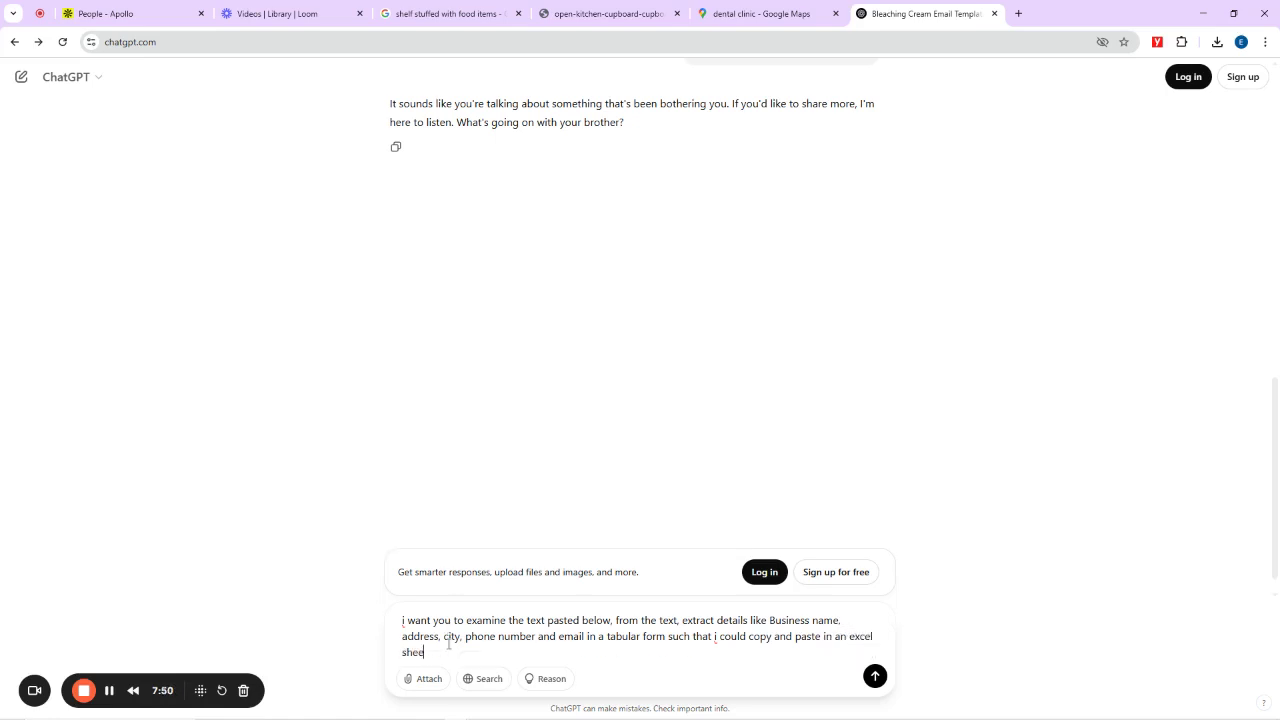
Step: Reword the prompt's ending to "paste in a spreadsheet" and send it
key(BackSpace)
key(BackSpace)
key(BackSpace)
key(BackSpace)
key(BackSpace)
key(BackSpace)
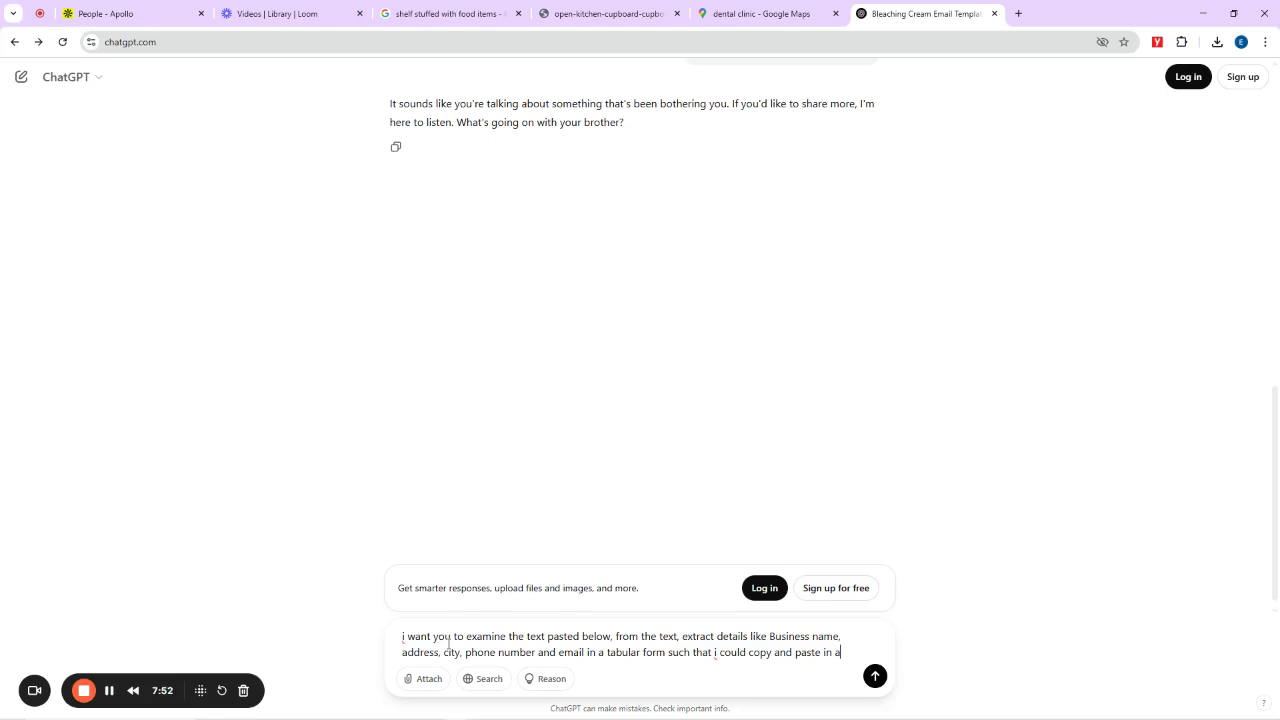
text(spreadsheet)
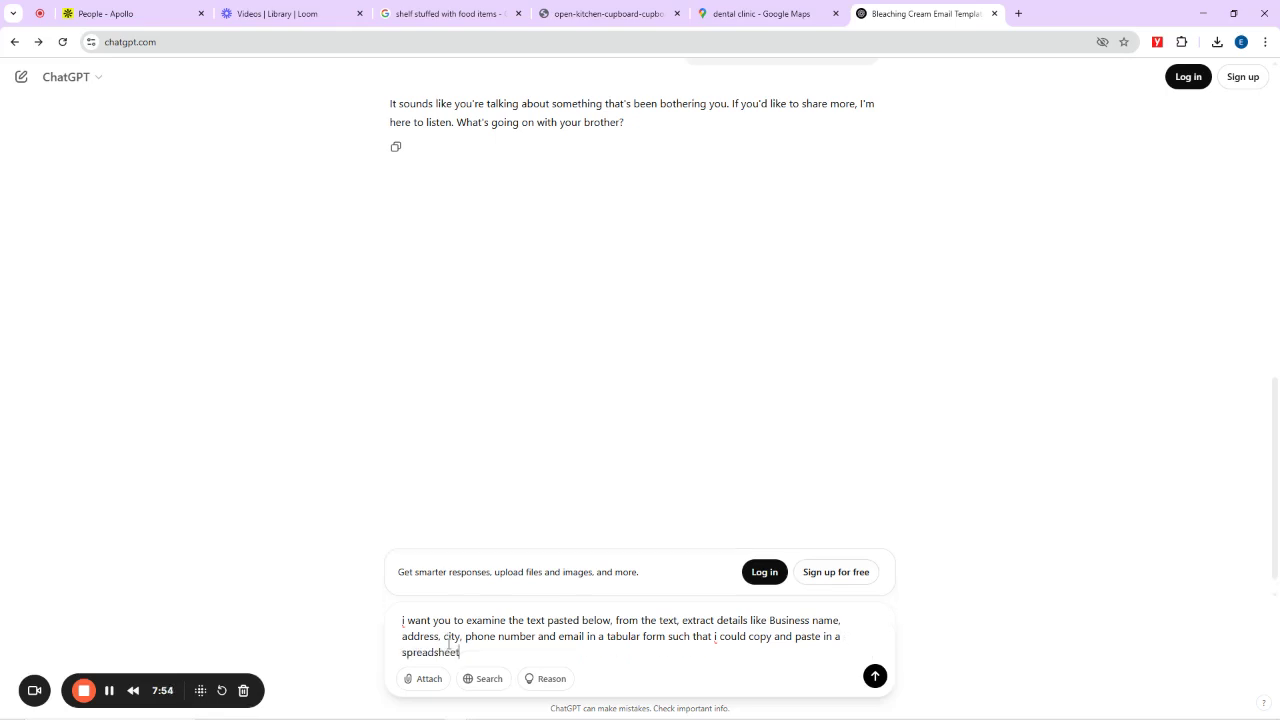
key(Return)
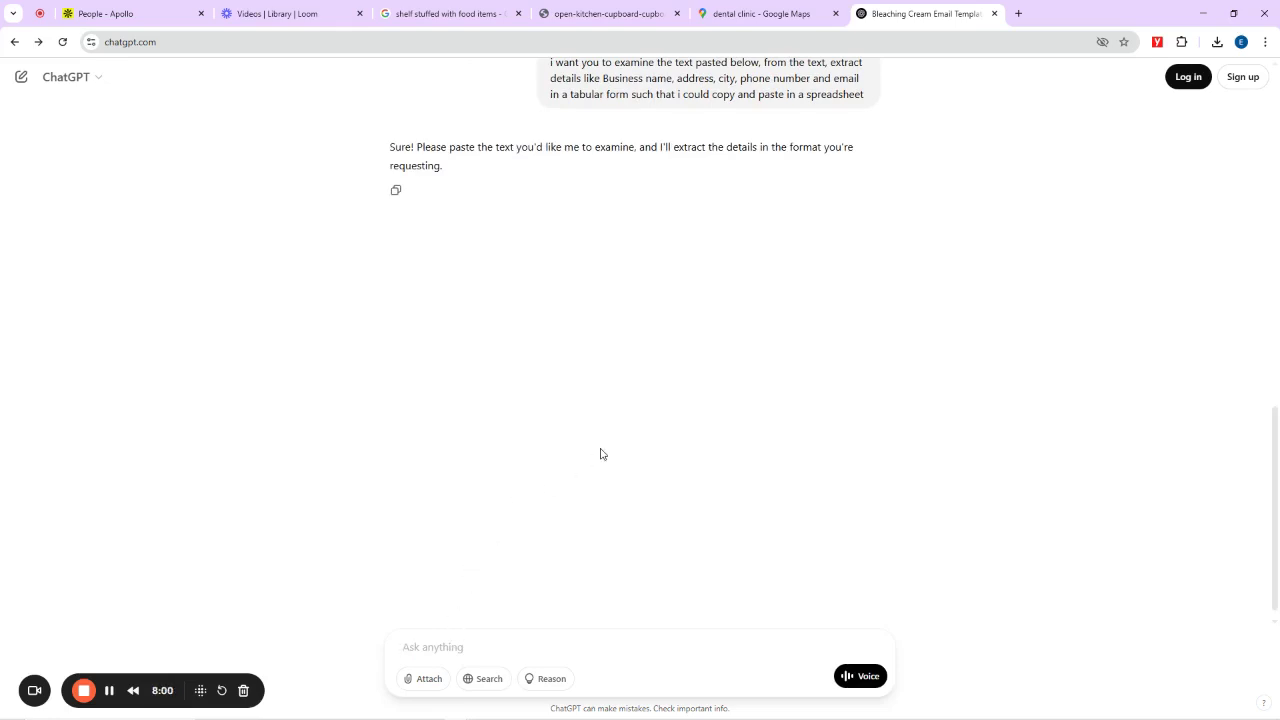
Step: Paste the copied Google Maps results into the chat, select the earlier extraction prompt, and send the pasted text
scroll(603, 354, up, 2)
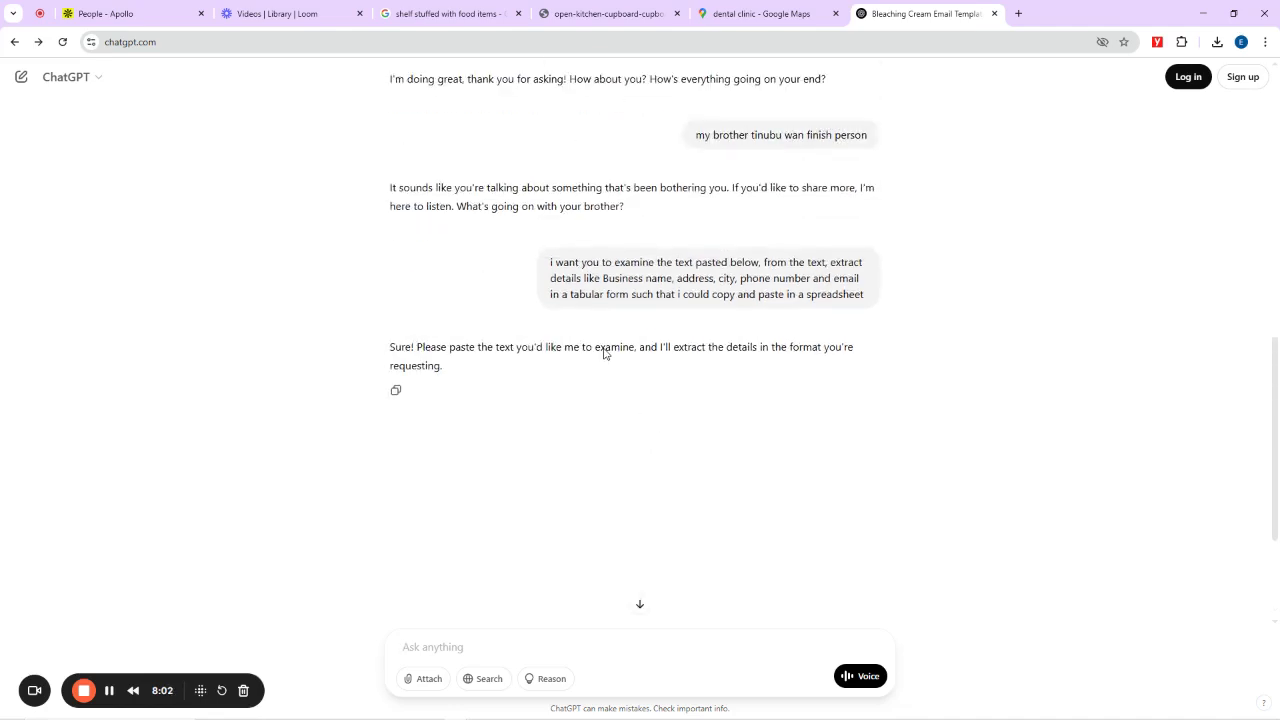
scroll(603, 350, down, 2)
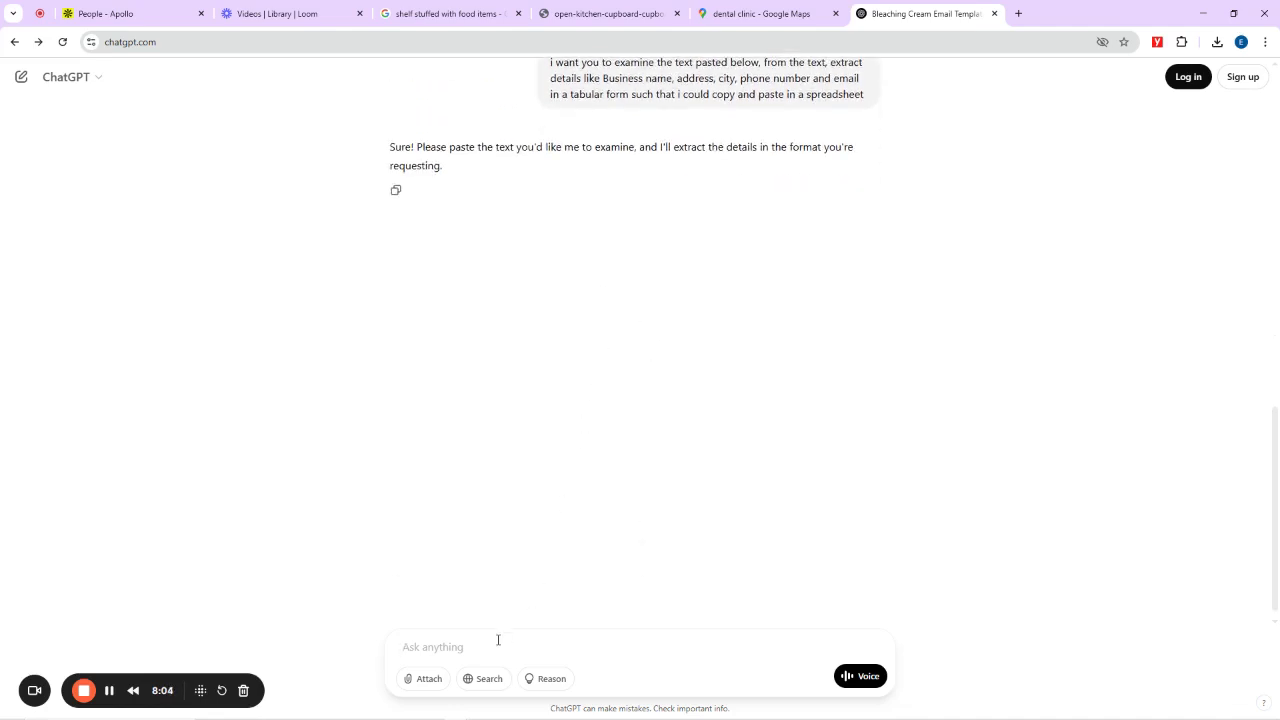
key(ctrl+v)
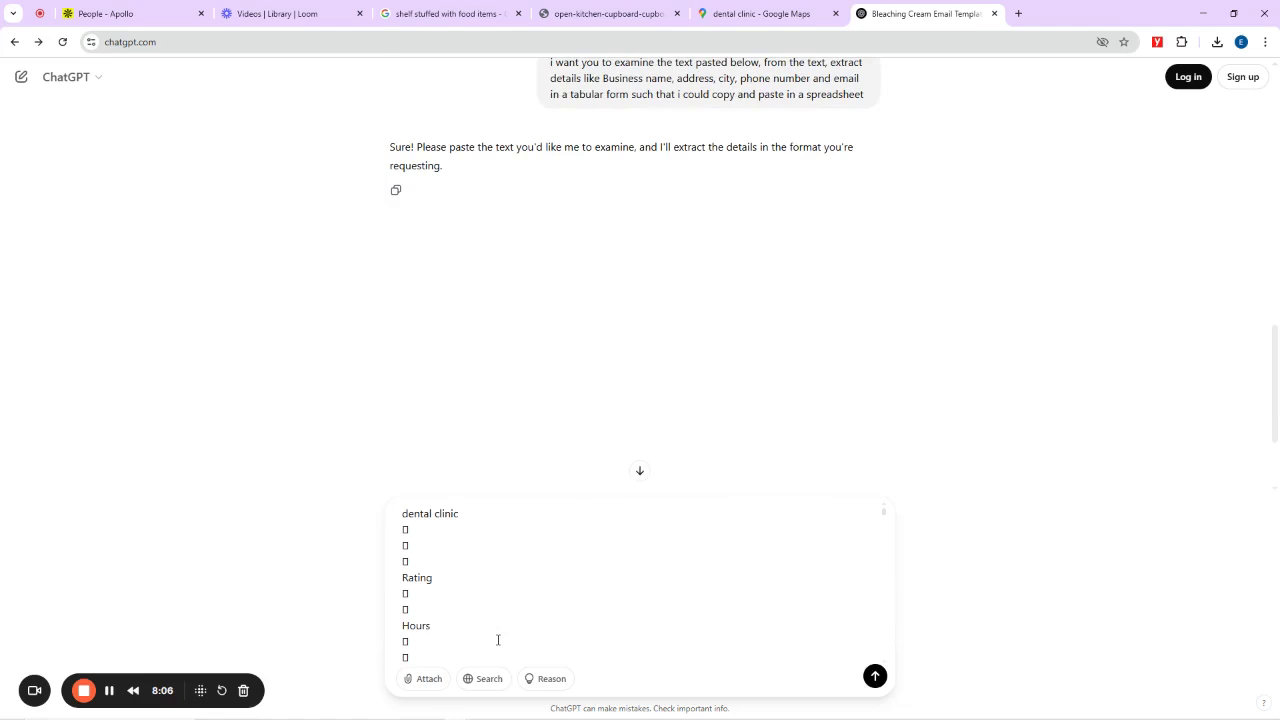
scroll(549, 334, up, 3)
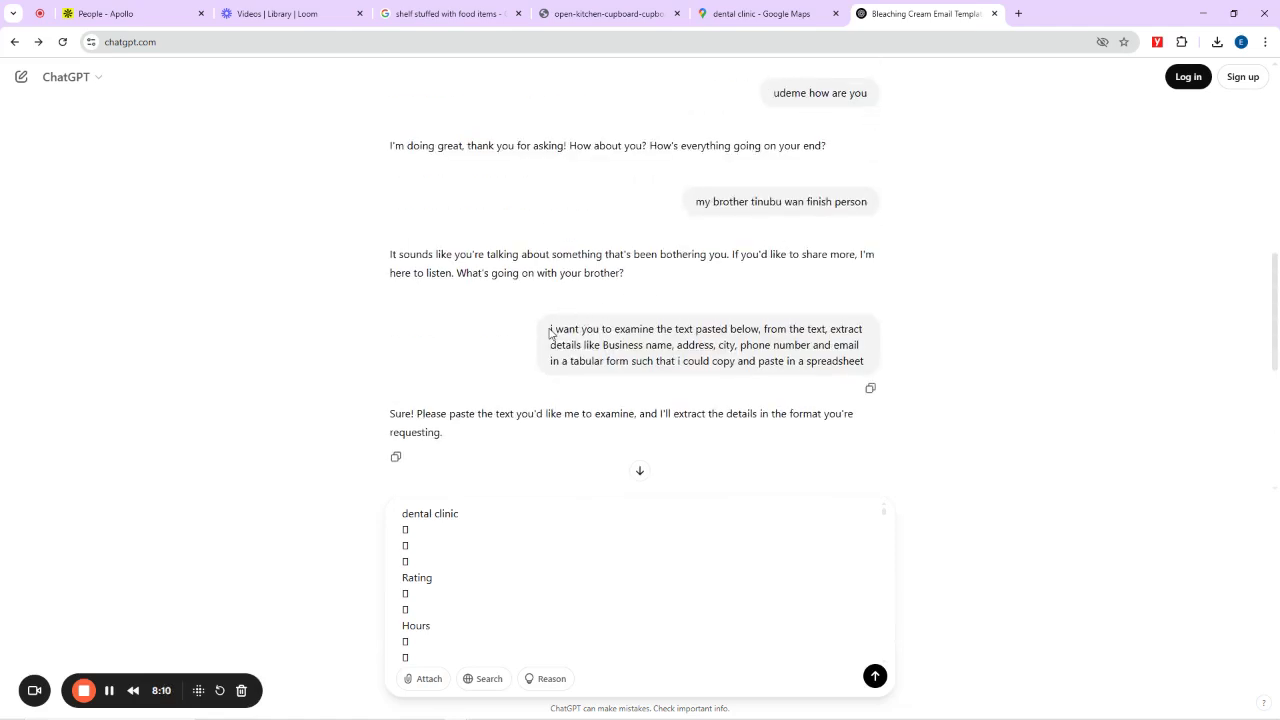
drag(550, 329, 868, 372)
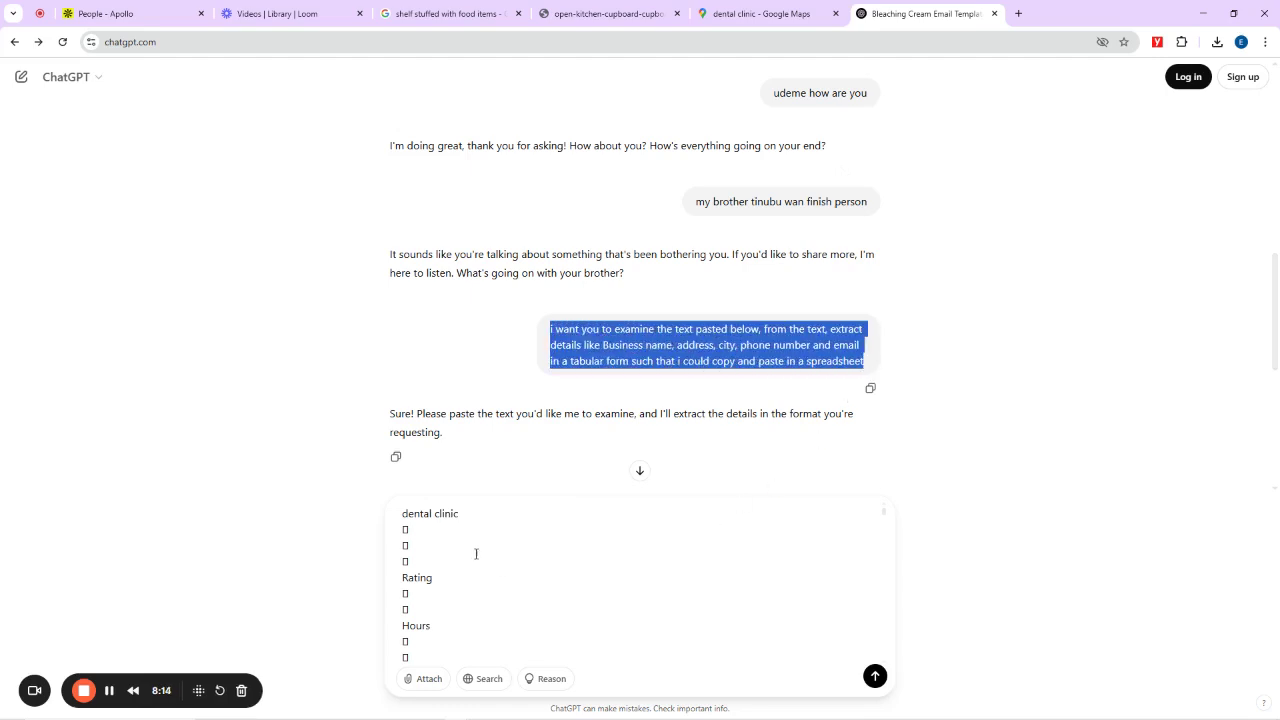
click(404, 518)
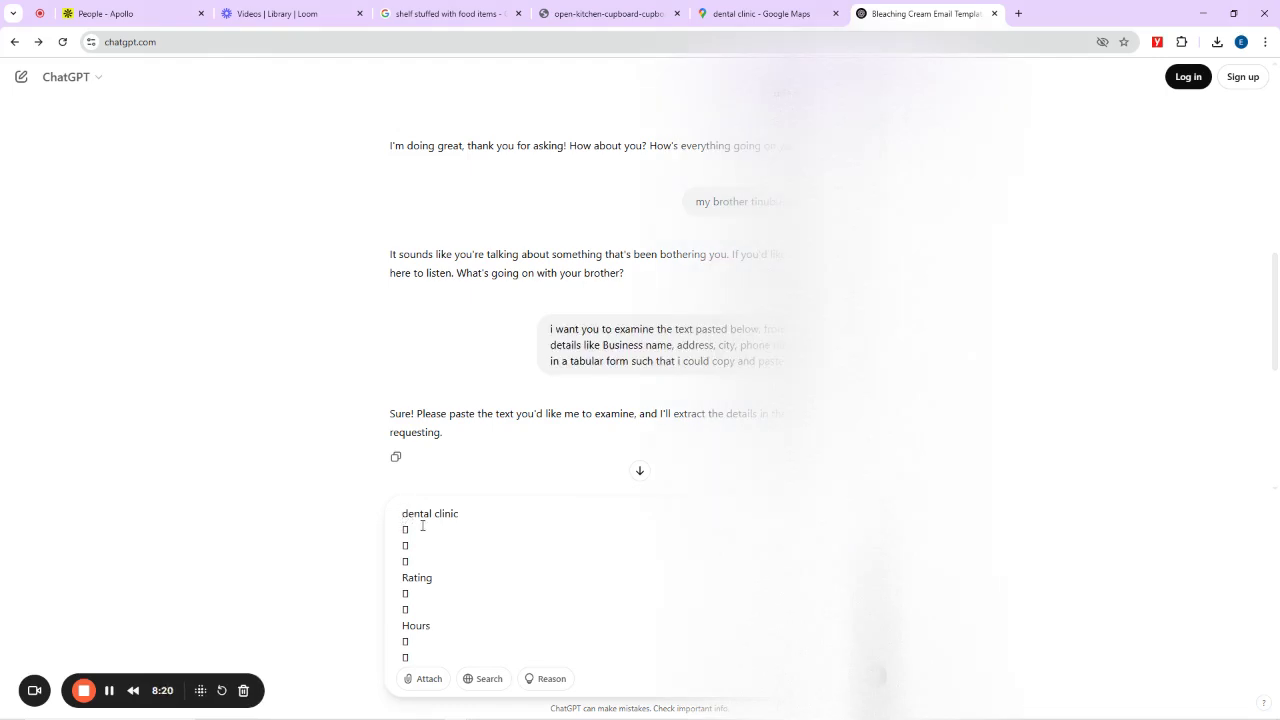
key(Return)
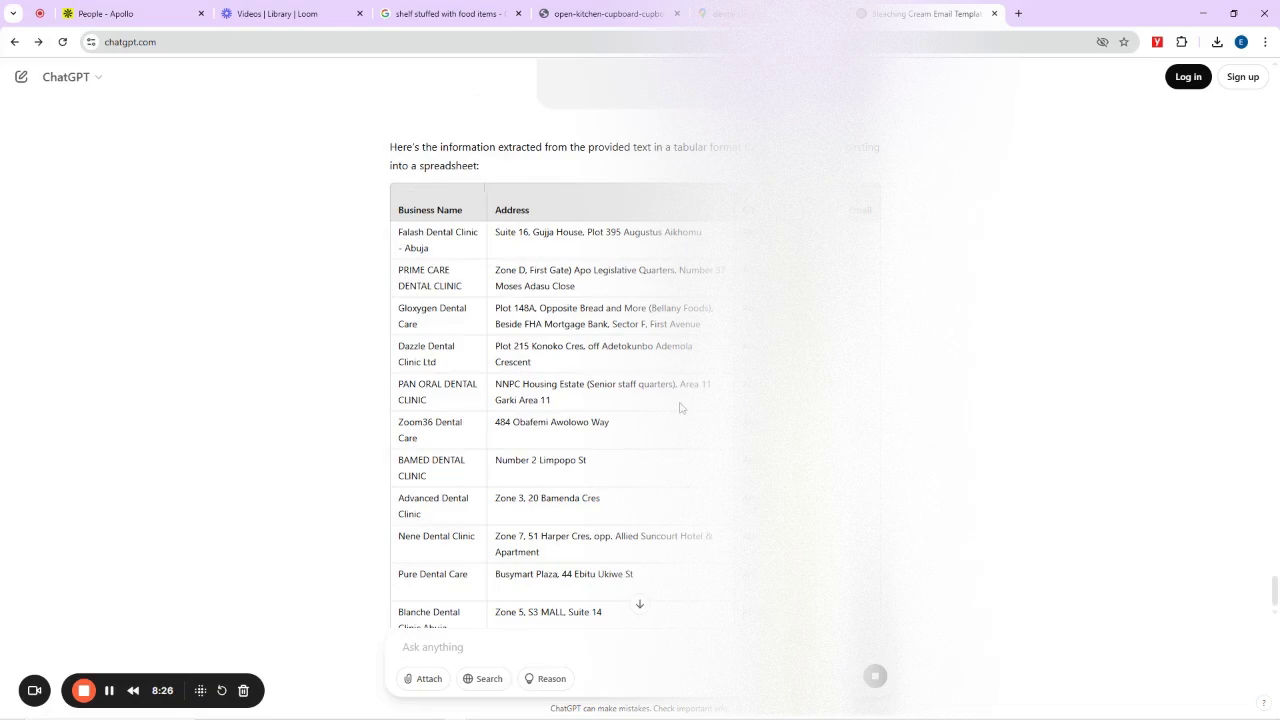
Step: Examine the generated dental clinic table from beginning to end, checking the first clinic's business name and address
scroll(632, 390, down, 4)
scroll(632, 390, down, 5)
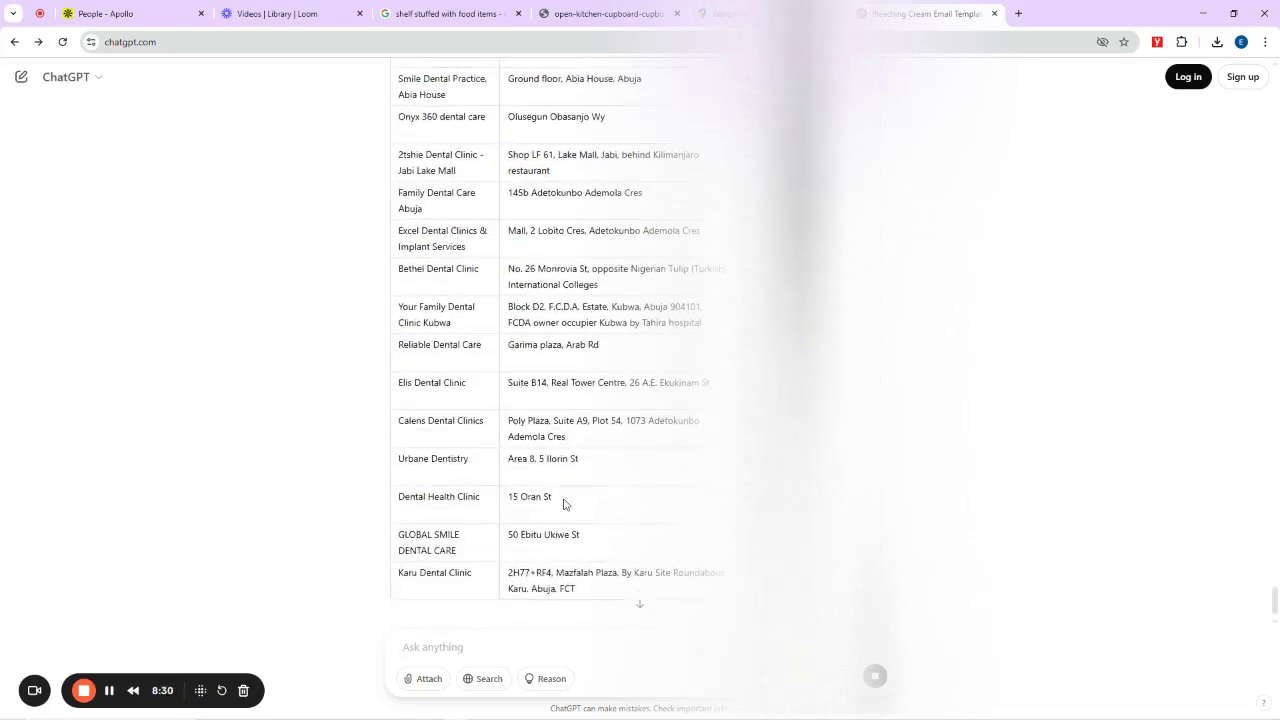
scroll(563, 503, down, 3)
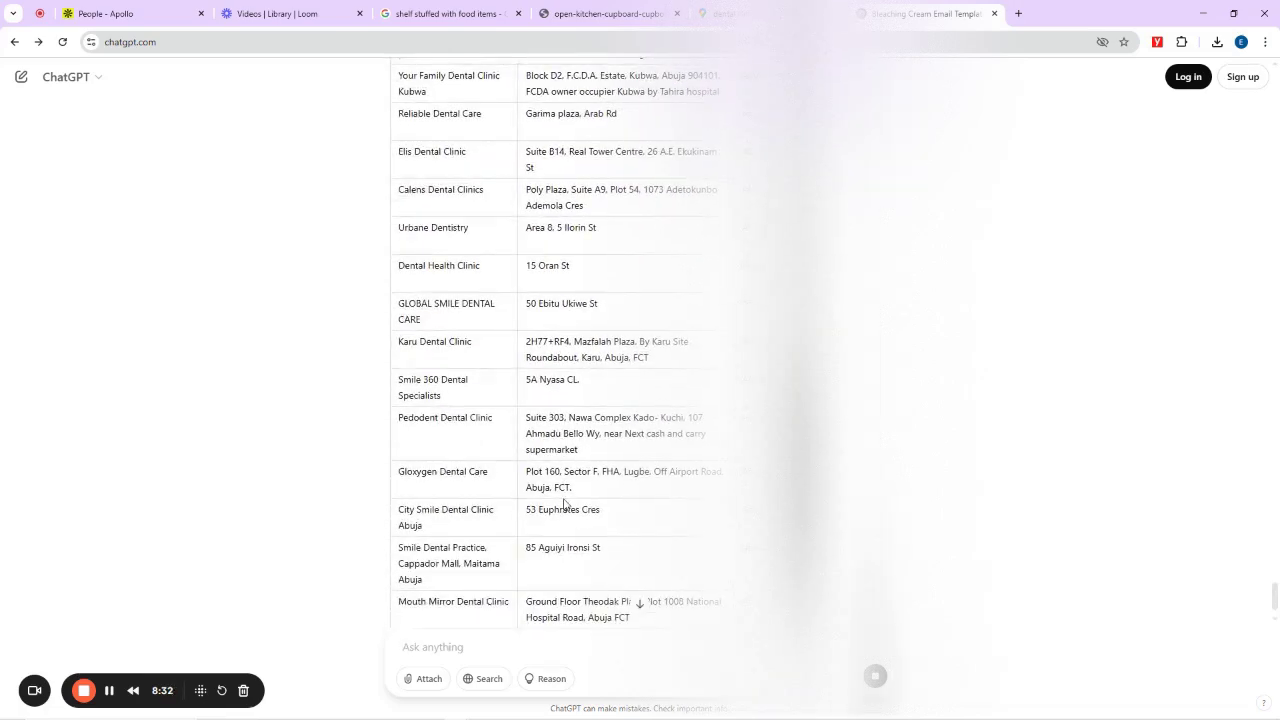
scroll(563, 503, down, 4)
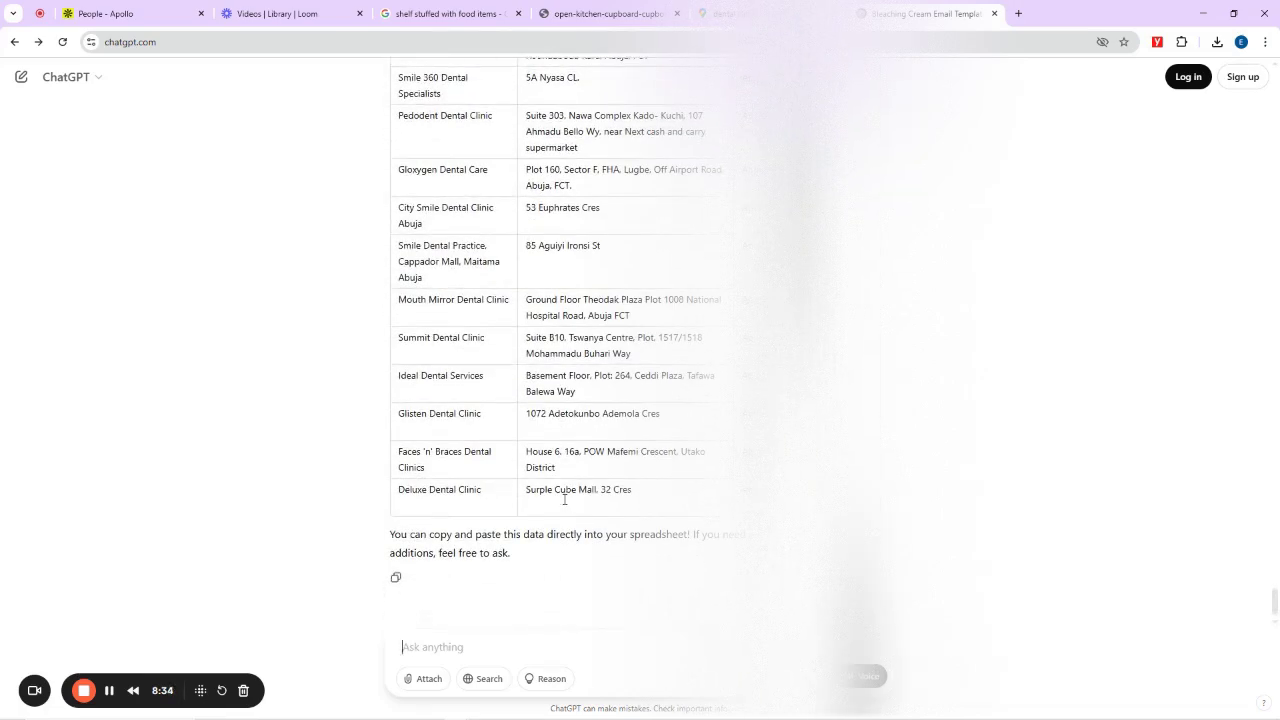
scroll(586, 408, up, 8)
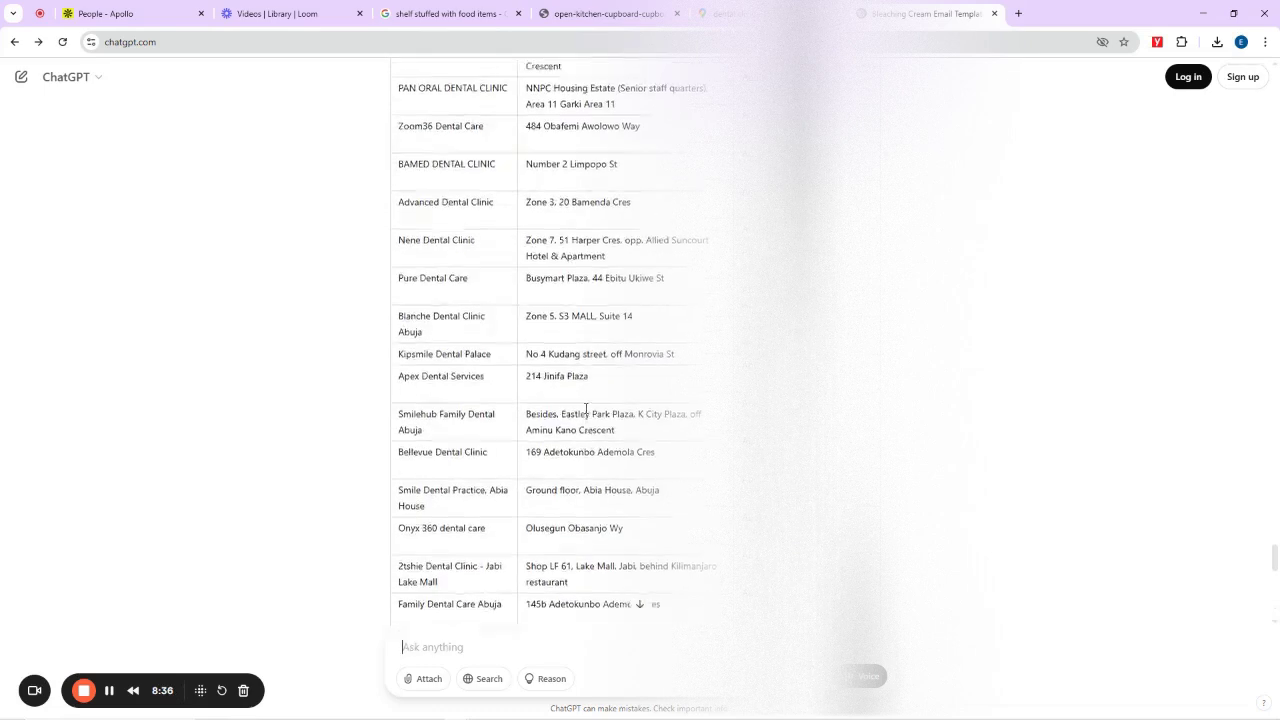
scroll(586, 408, up, 5)
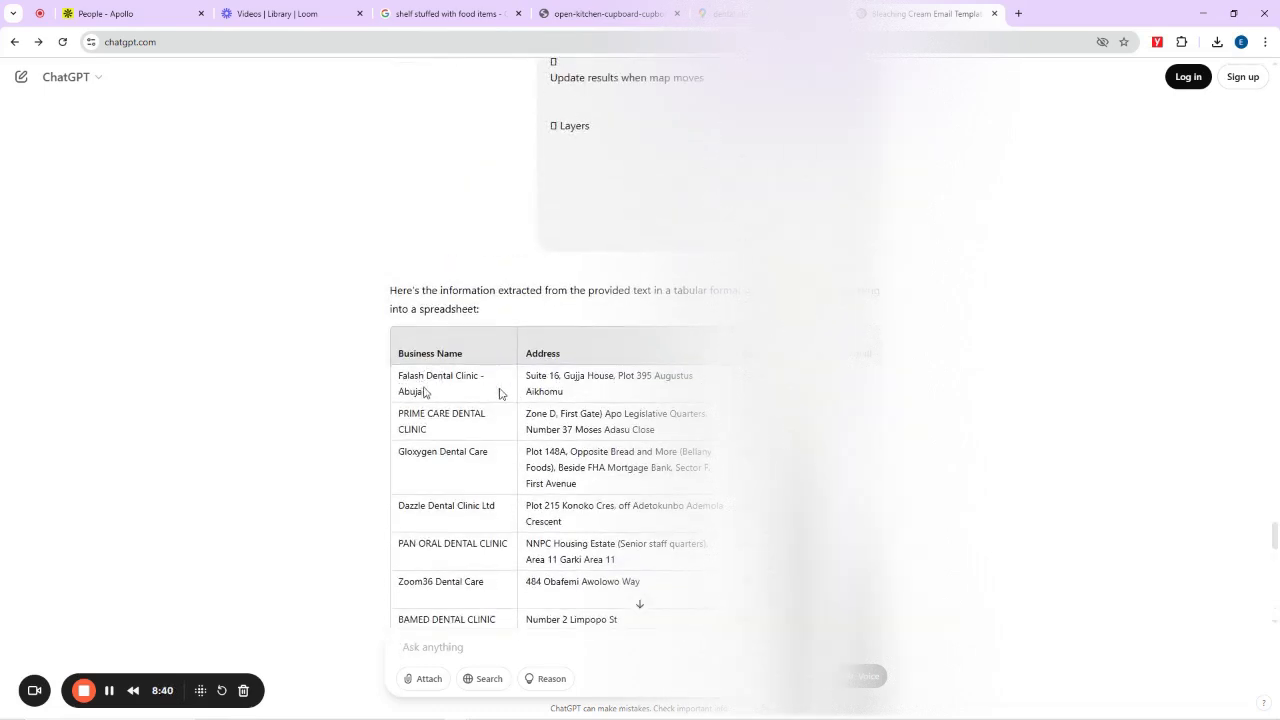
drag(408, 376, 500, 393)
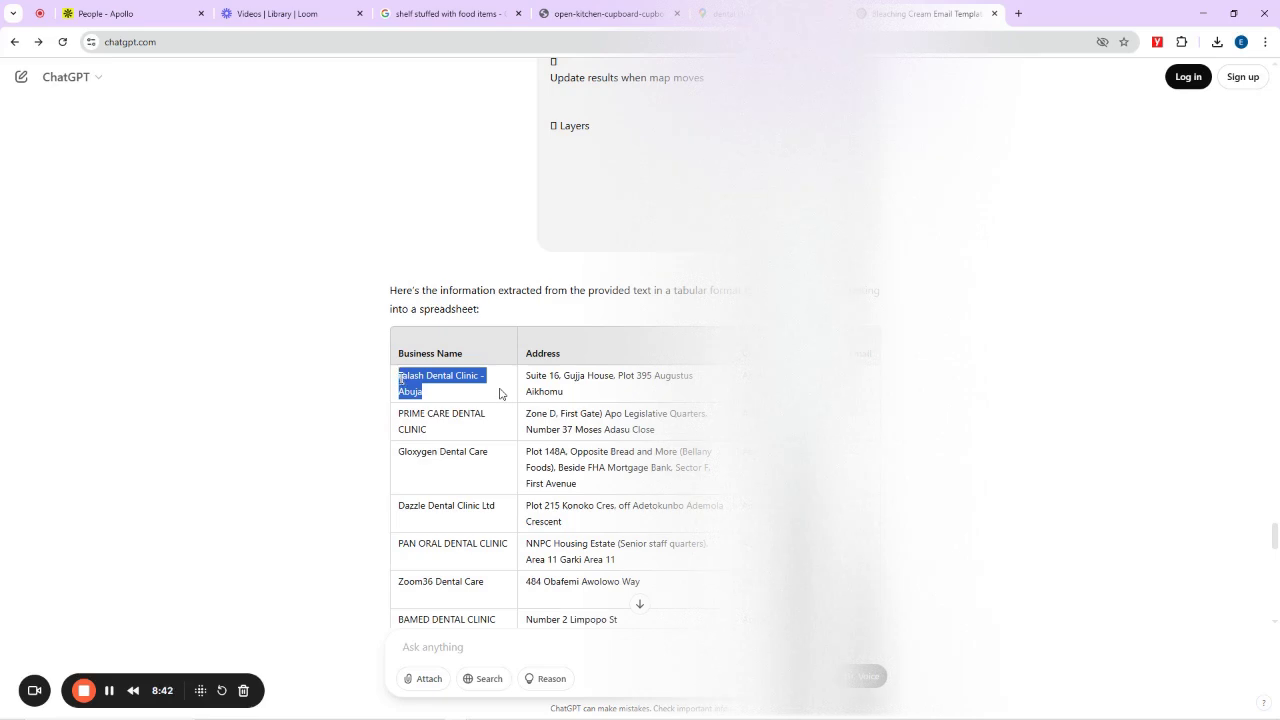
click(567, 395)
drag(567, 395, 530, 378)
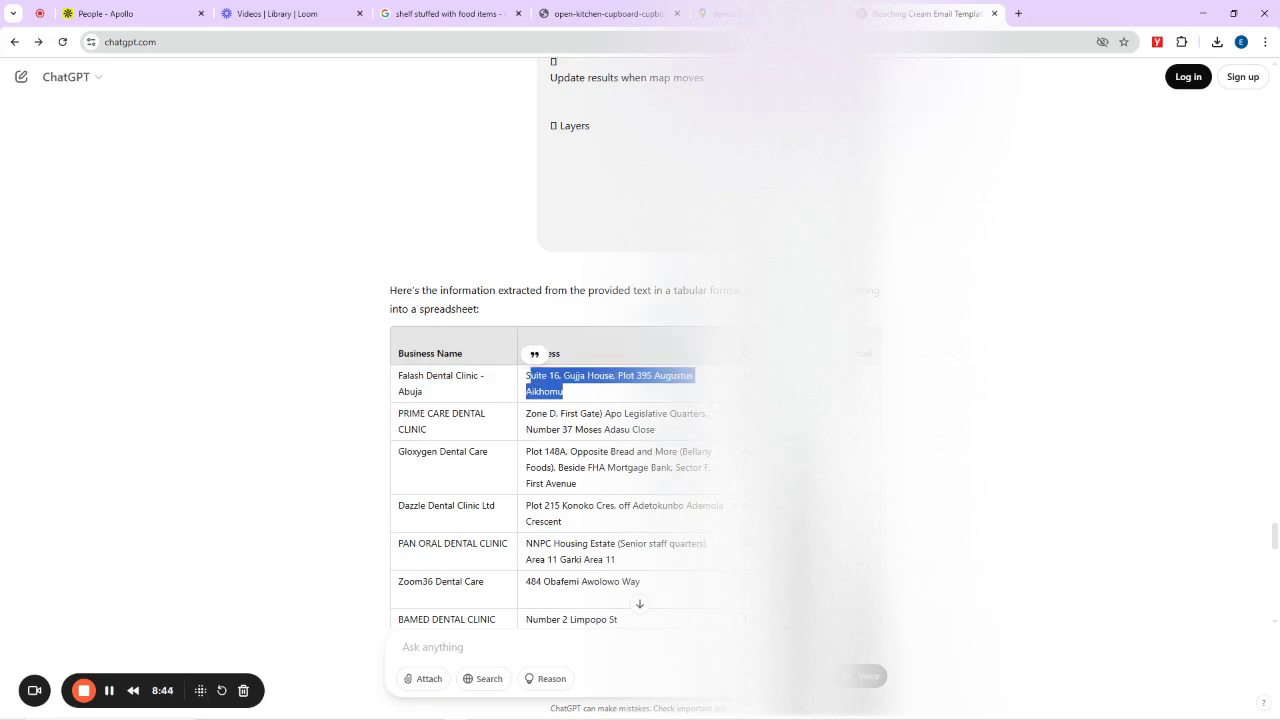
click(529, 377)
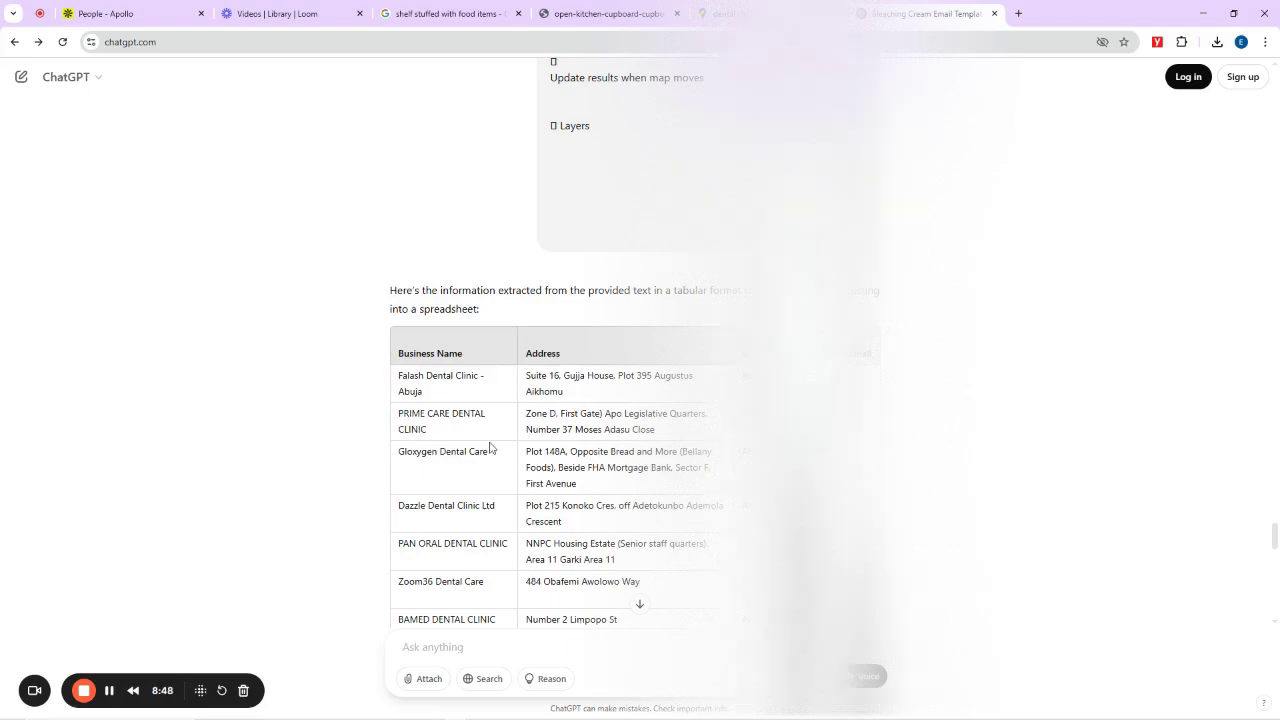
scroll(491, 448, down, 10)
scroll(491, 454, down, 3)
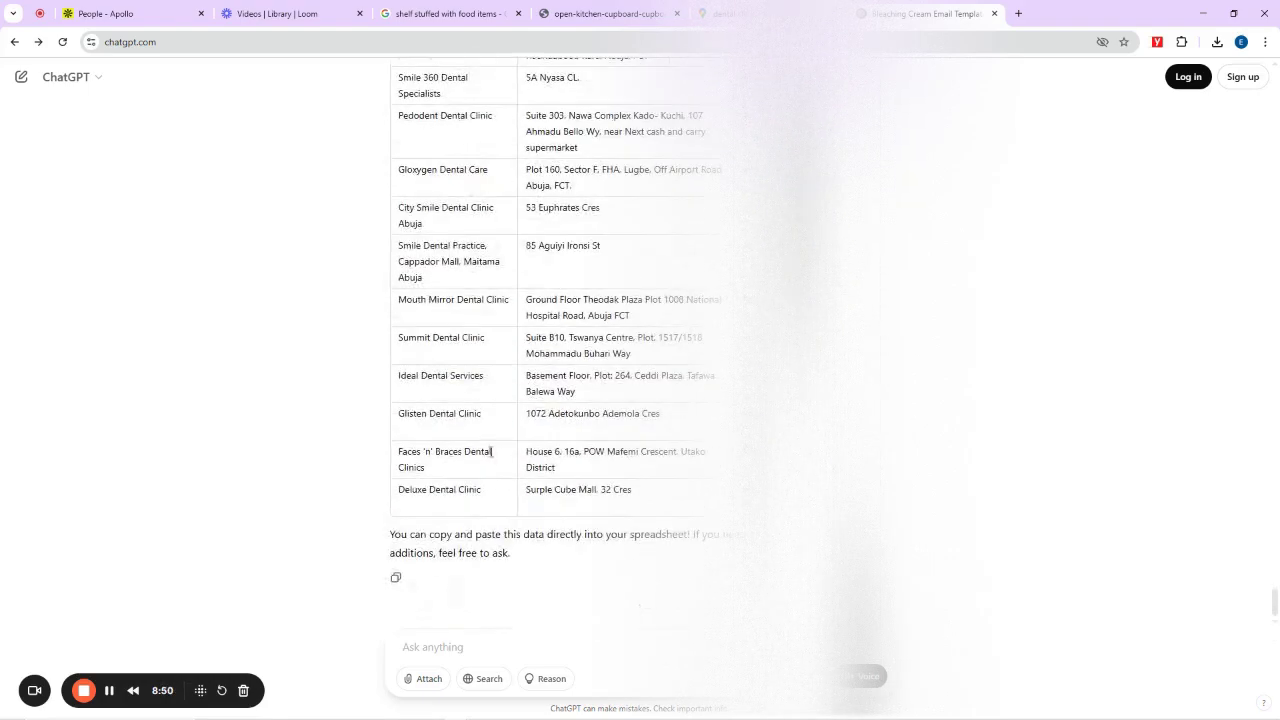
scroll(626, 478, up, 15)
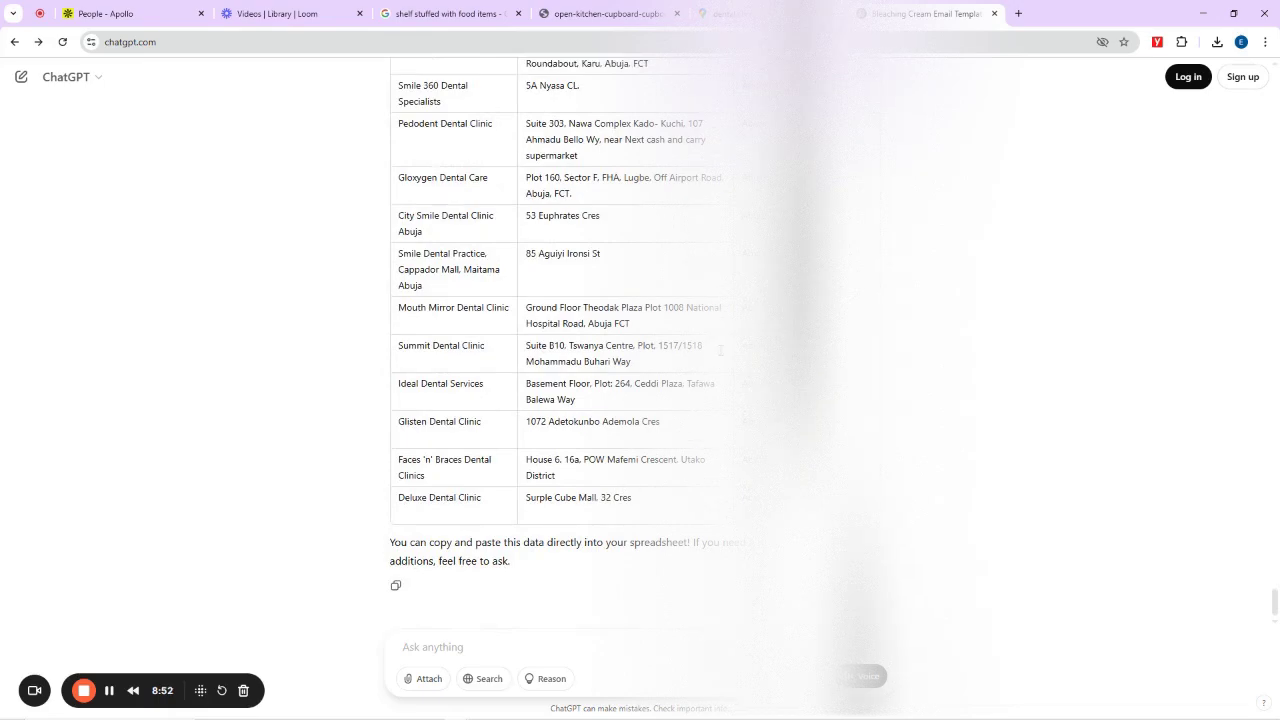
scroll(558, 340, down, 4)
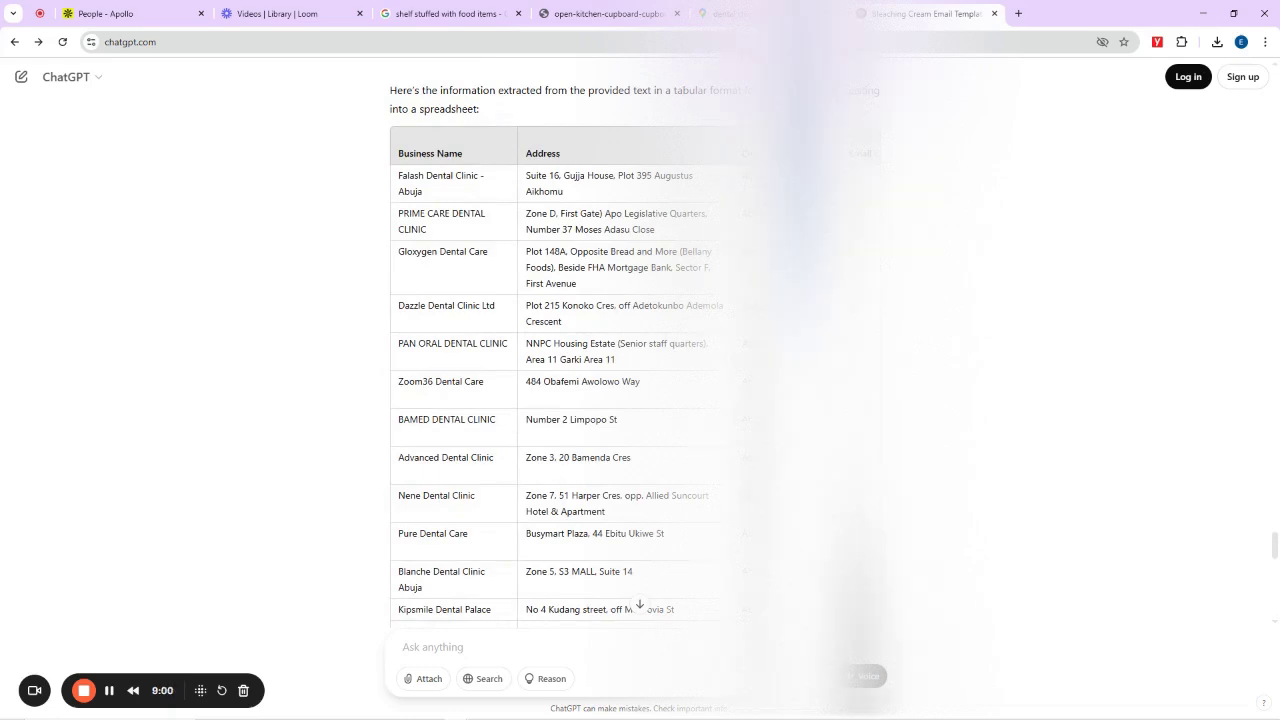
Step: Switch to Google Maps, clear the dental clinic search and search for "lagos"
key(ctrl+Tab)
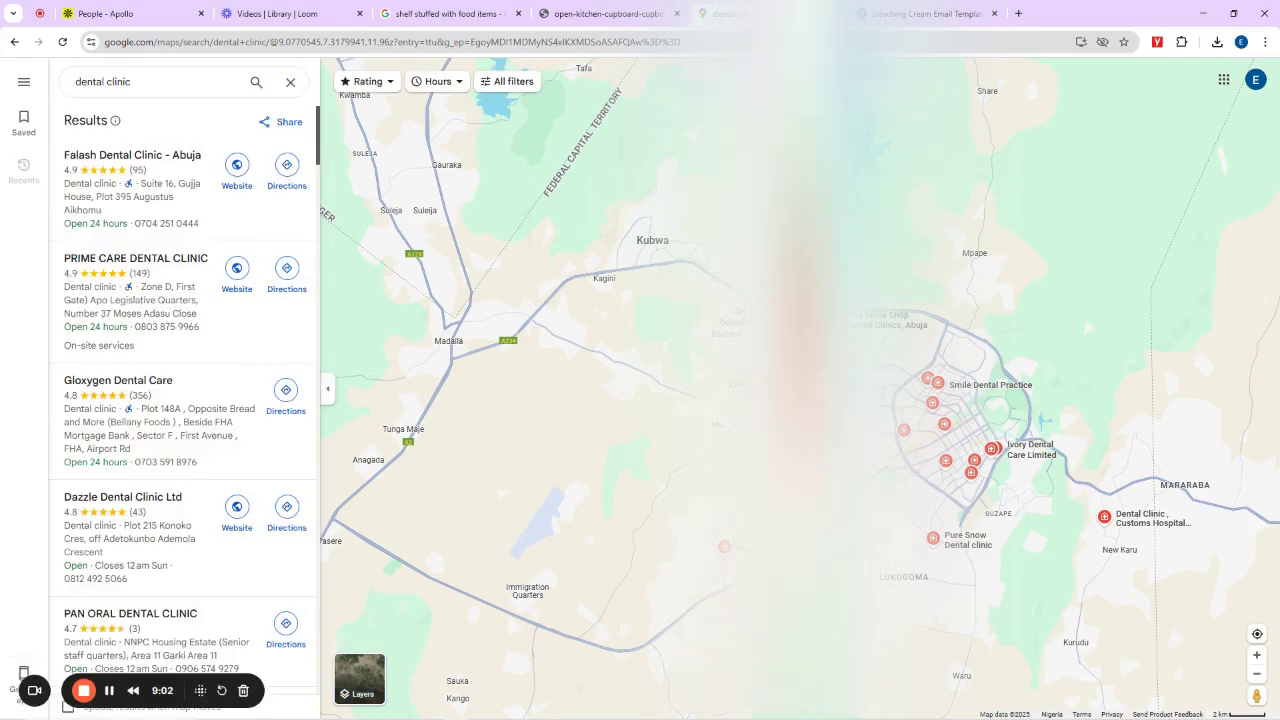
click(290, 82)
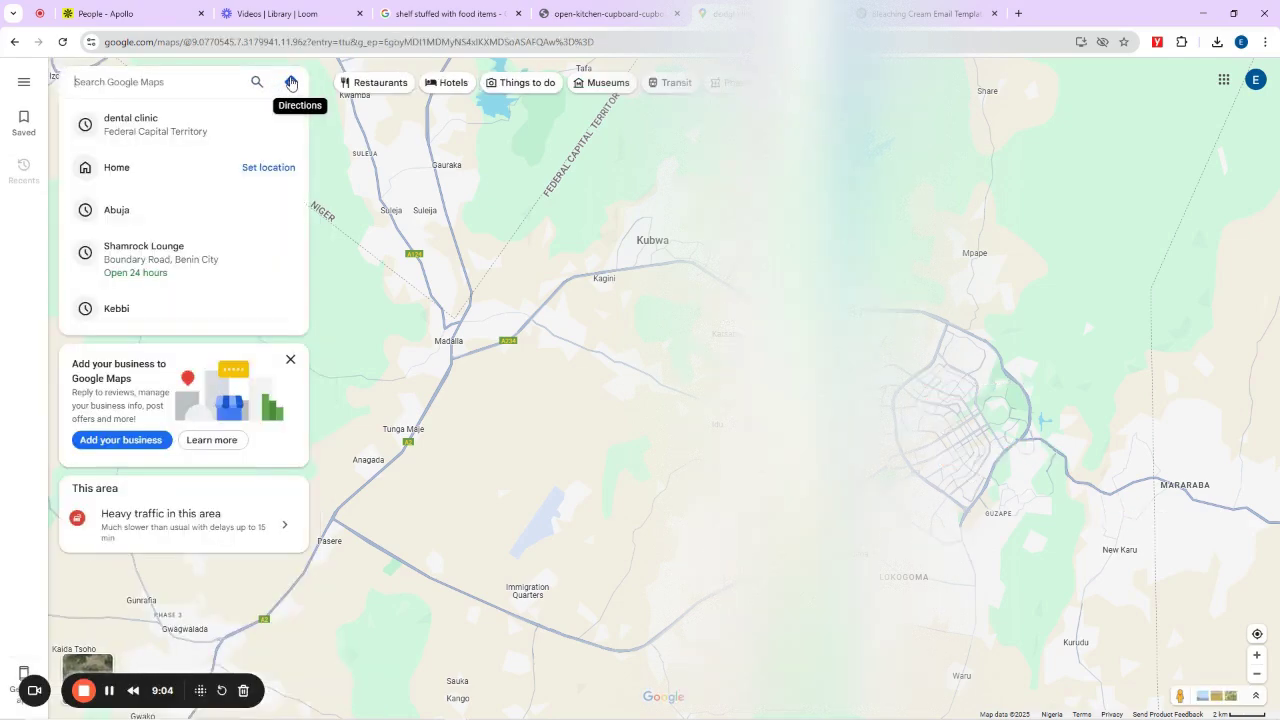
text(lagos)
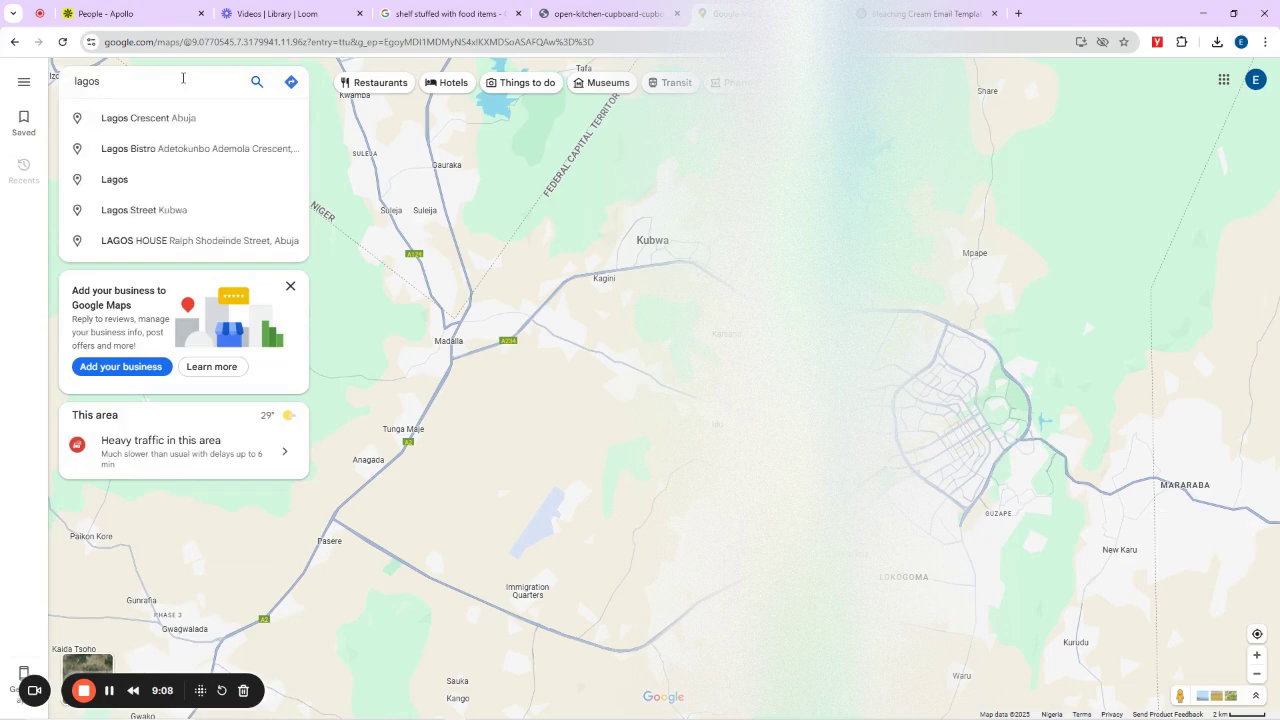
key(Return)
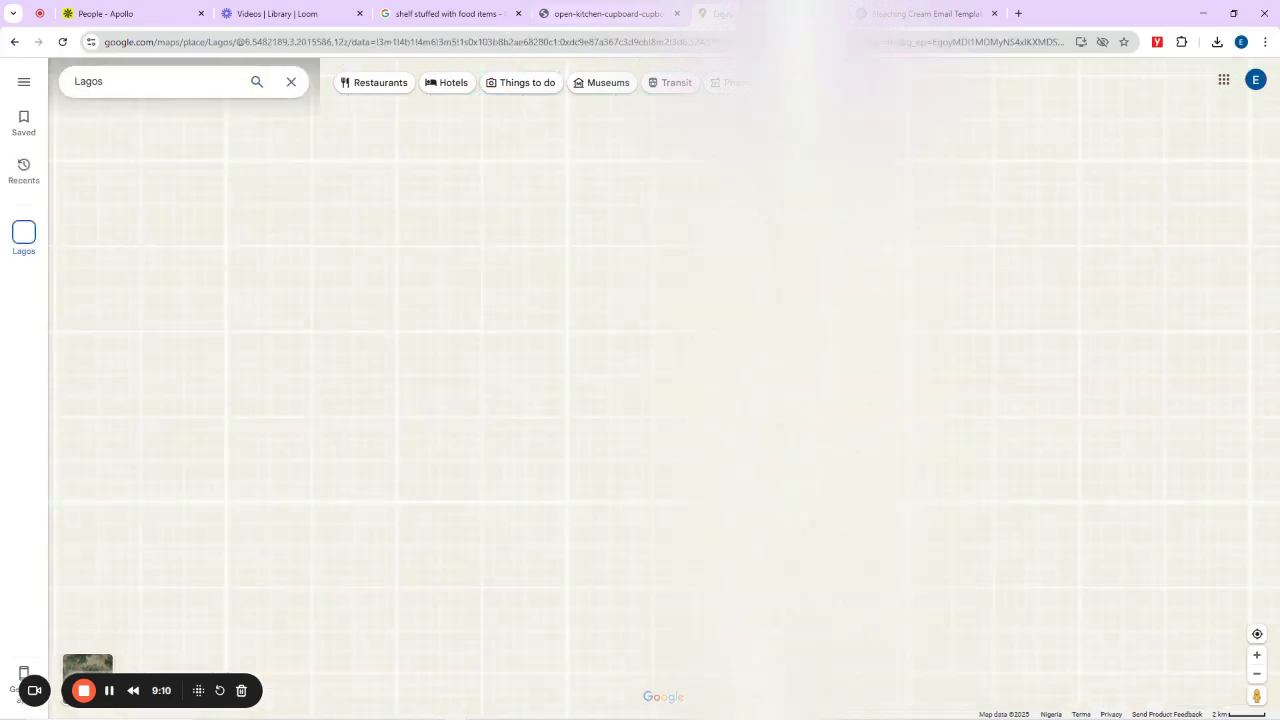
Step: Switch to ChatGPT and copy the whole response containing the generated dental clinic table
click(918, 8)
scroll(611, 340, down, 9)
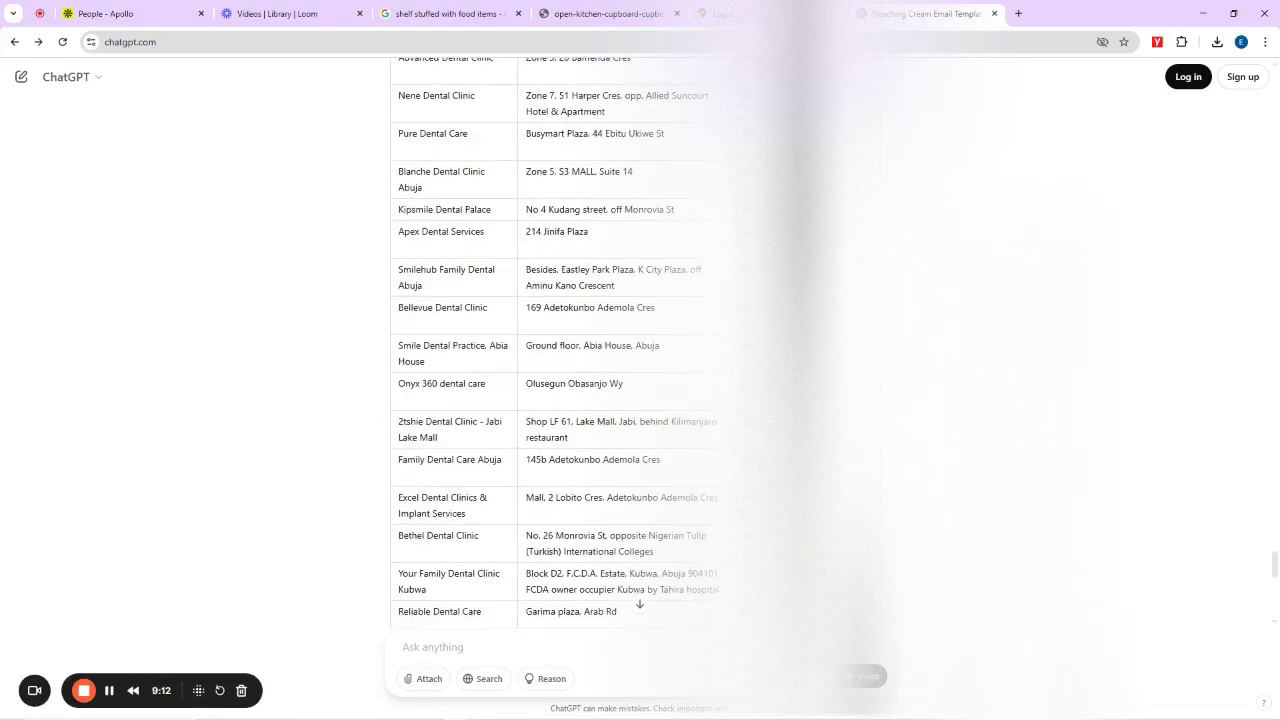
scroll(611, 340, down, 3)
scroll(640, 606, up, 10)
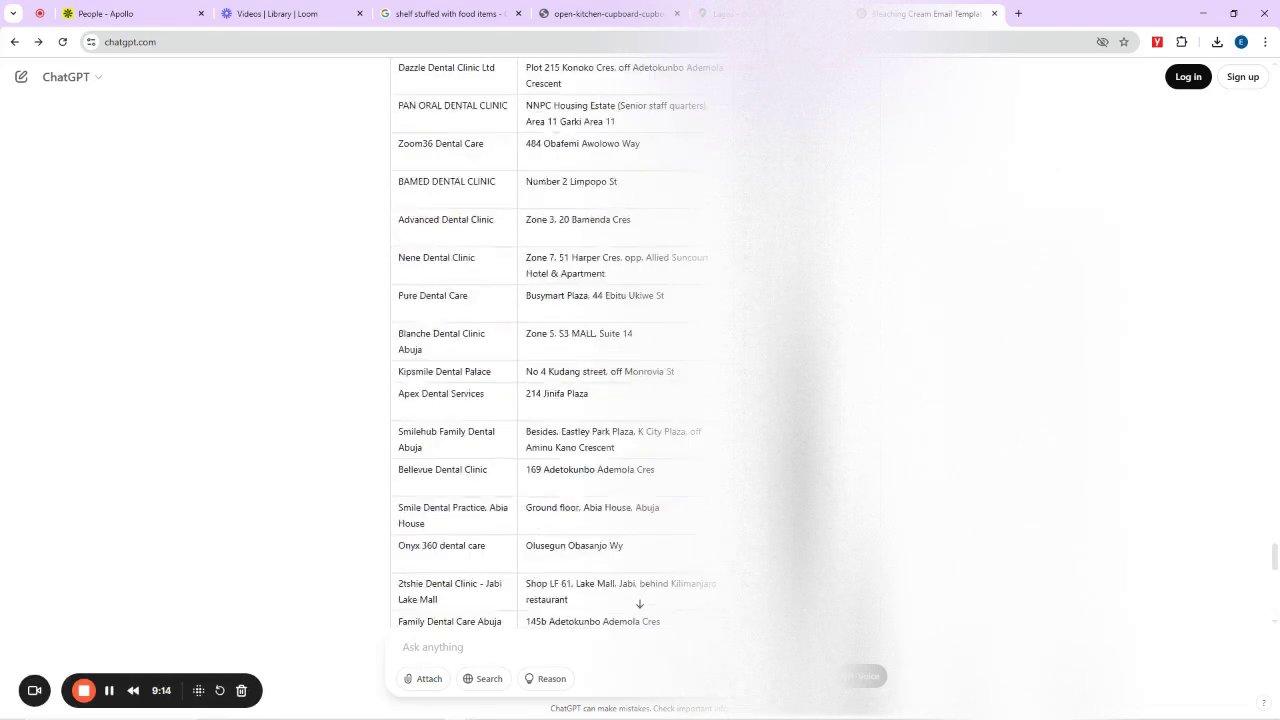
scroll(643, 608, down, 10)
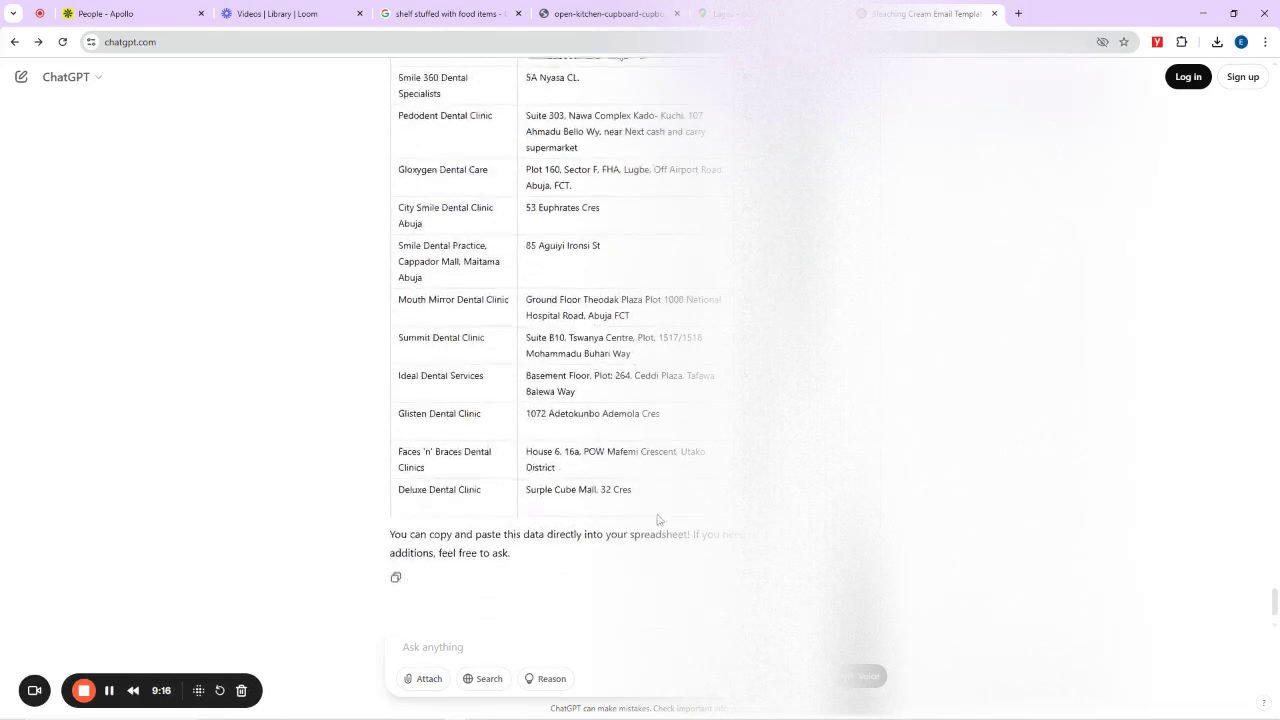
click(396, 577)
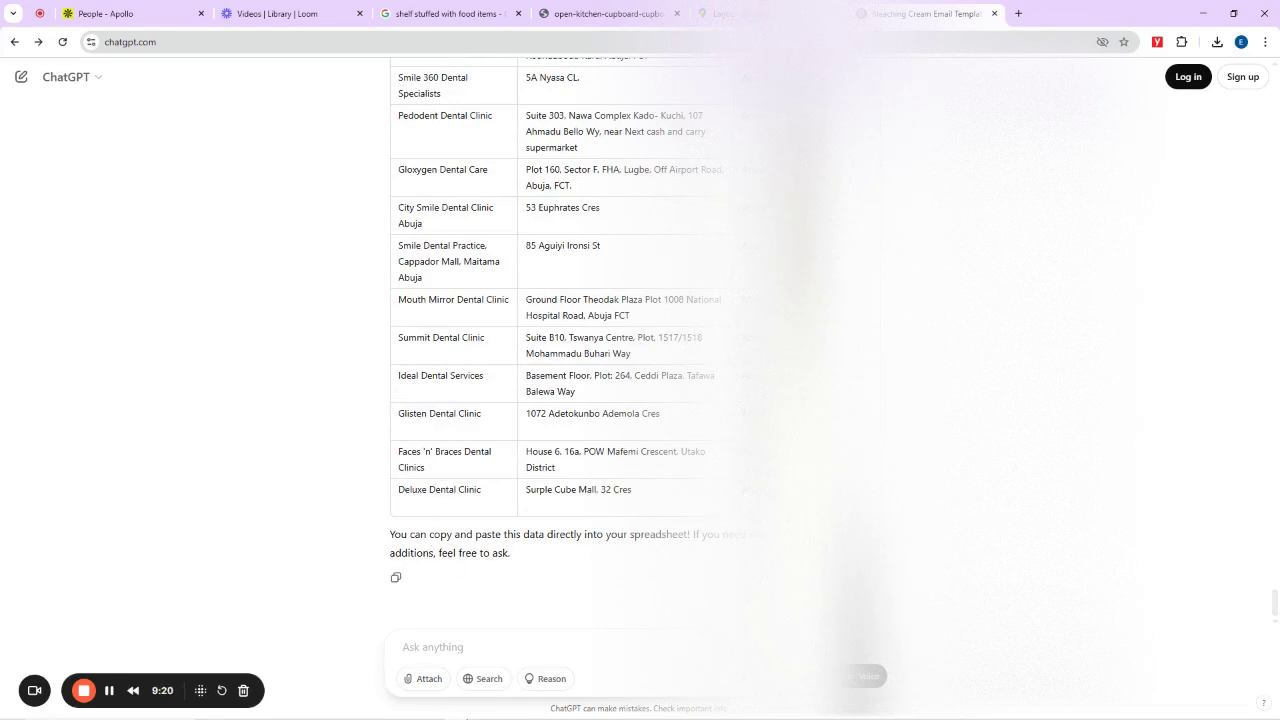
Step: Switch to the Excel workbook and paste the copied table from cell A2, over the existing headings, accepting the size mismatch
click(578, 710)
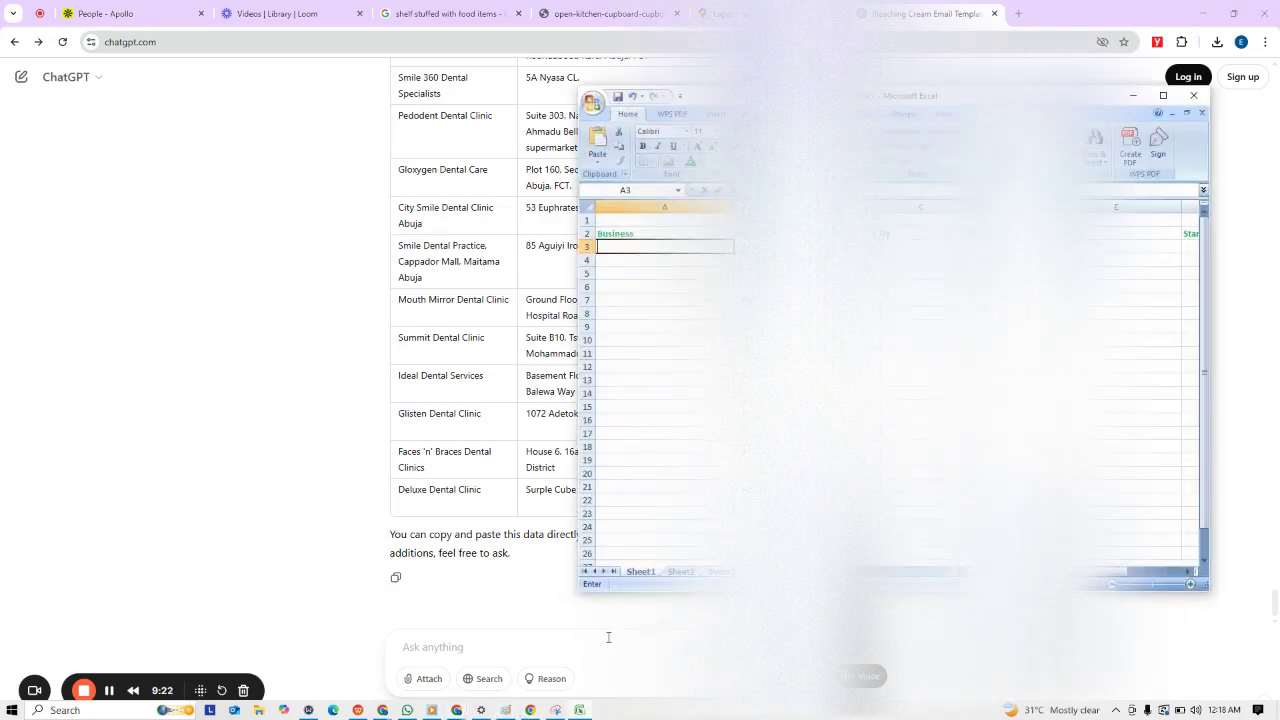
drag(620, 234, 914, 239)
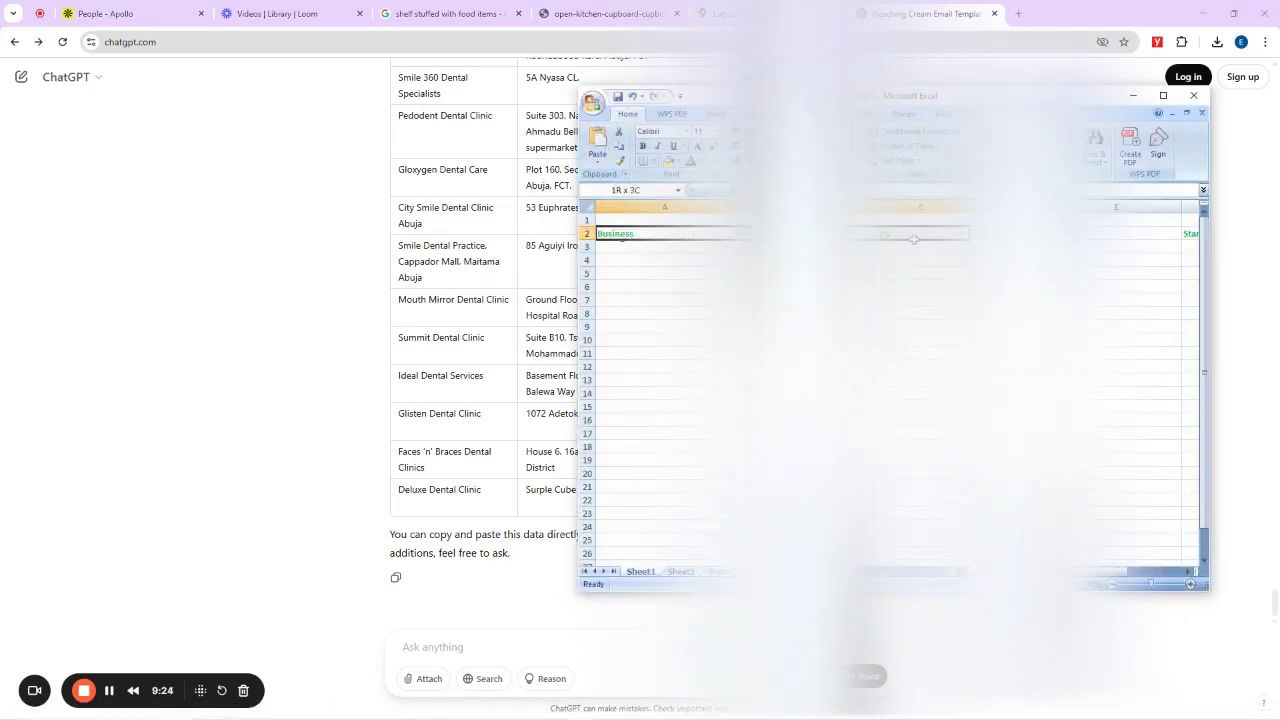
click(995, 273)
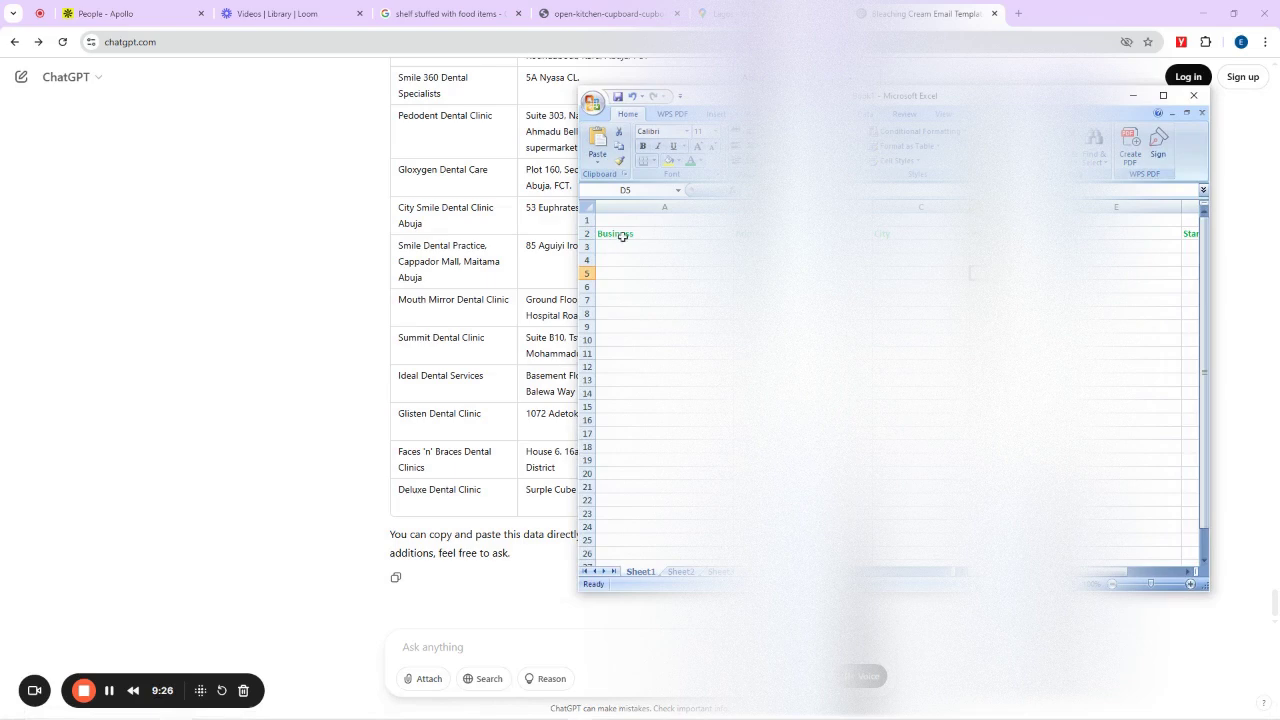
drag(612, 232, 1080, 719)
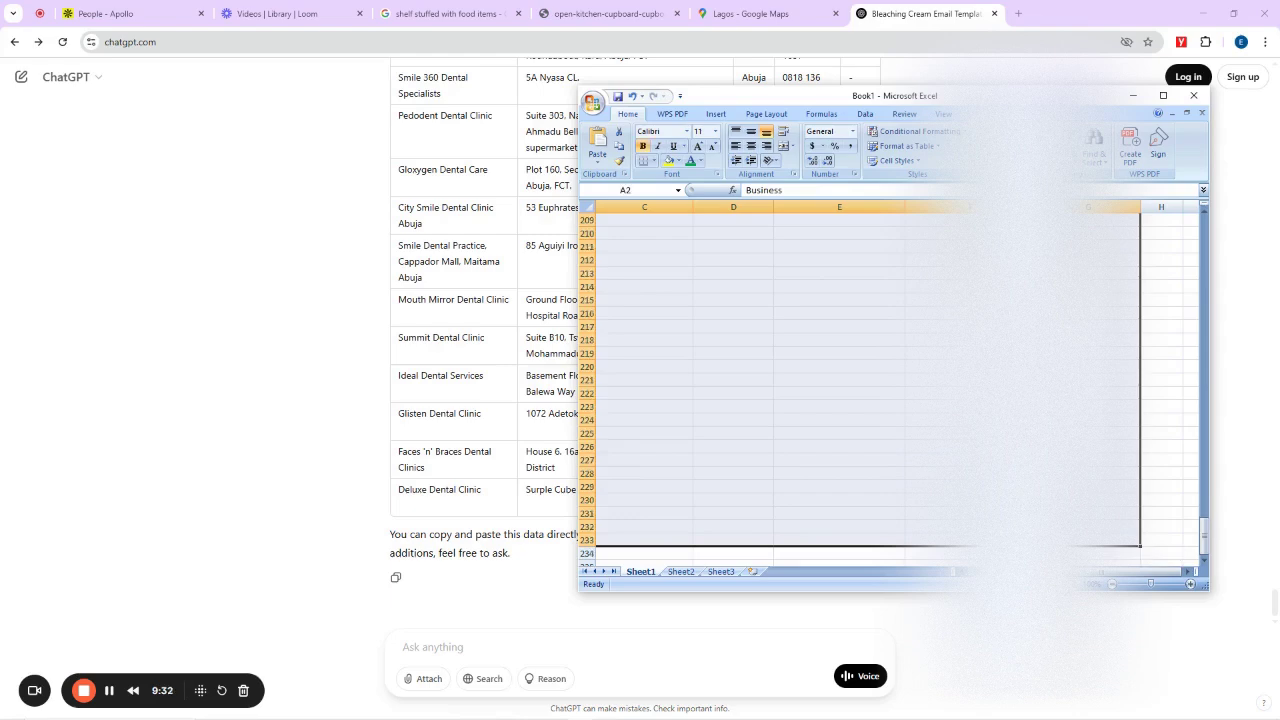
key(ctrl+v)
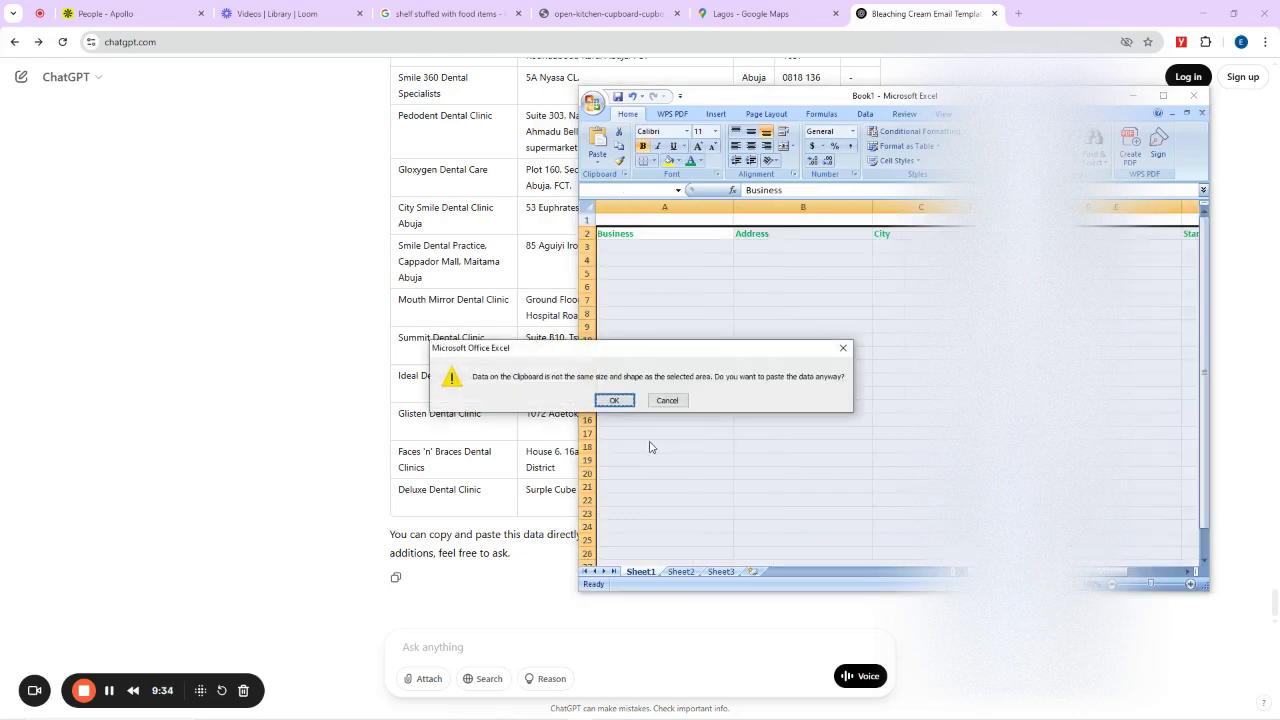
click(614, 400)
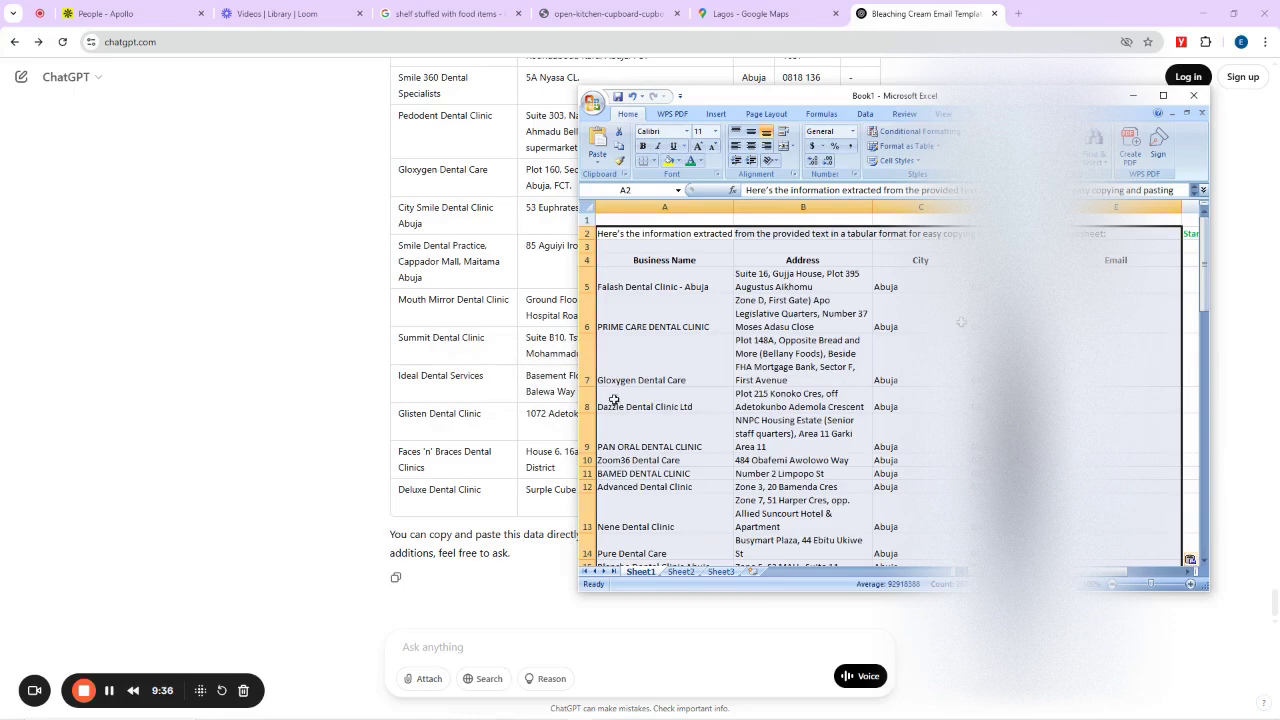
drag(1204, 305, 1180, 240)
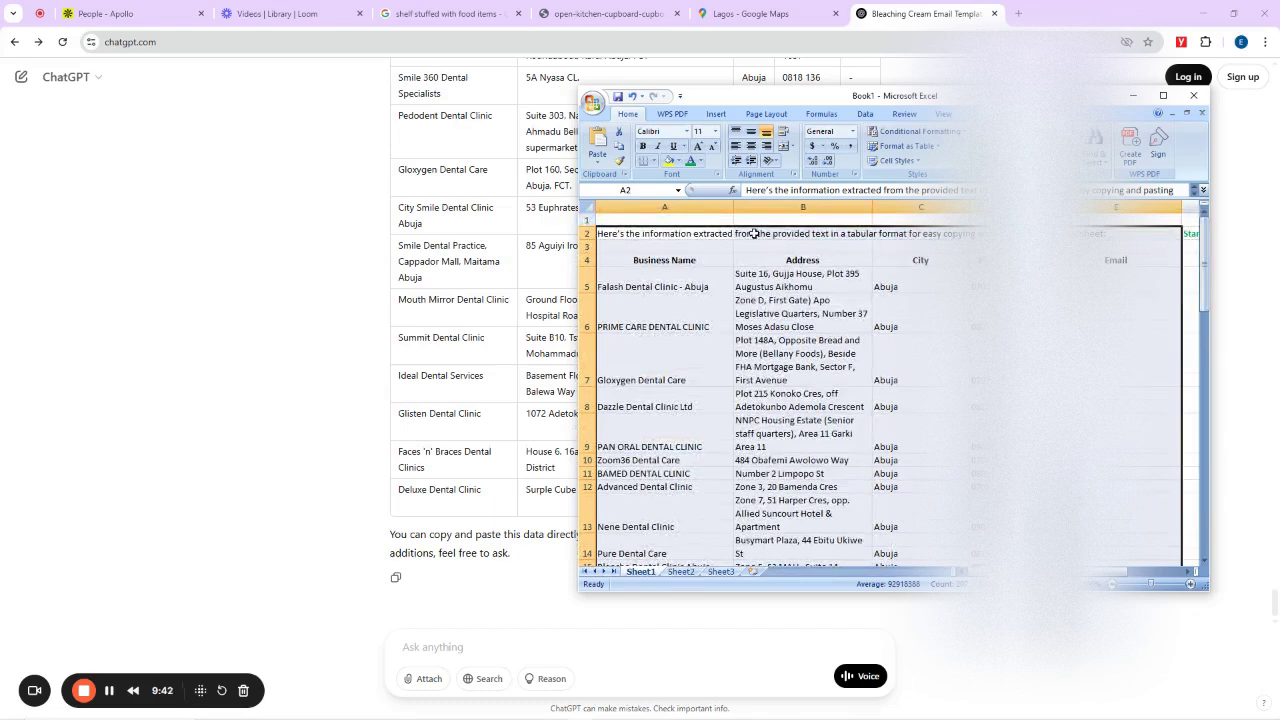
Step: Clear the pasted introductory sentence from A2 and the leftover headings from F2 and G2
click(655, 234)
key(Delete)
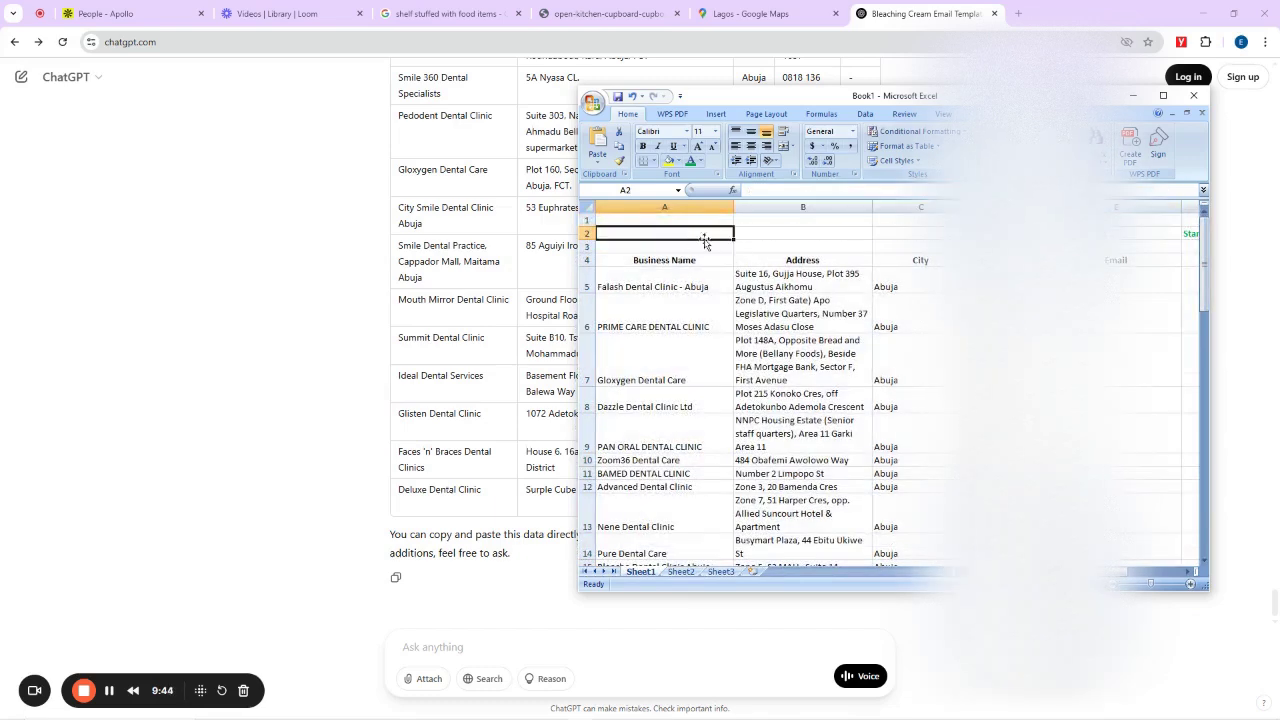
click(1190, 235)
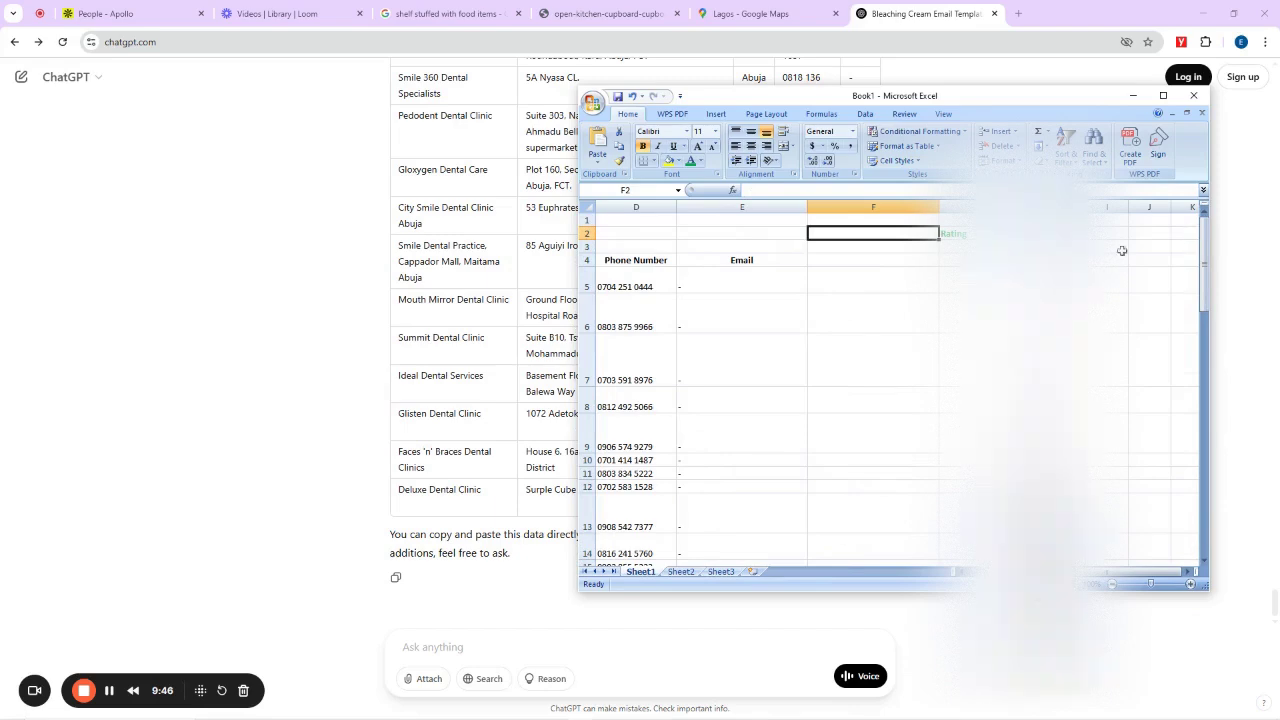
click(954, 235)
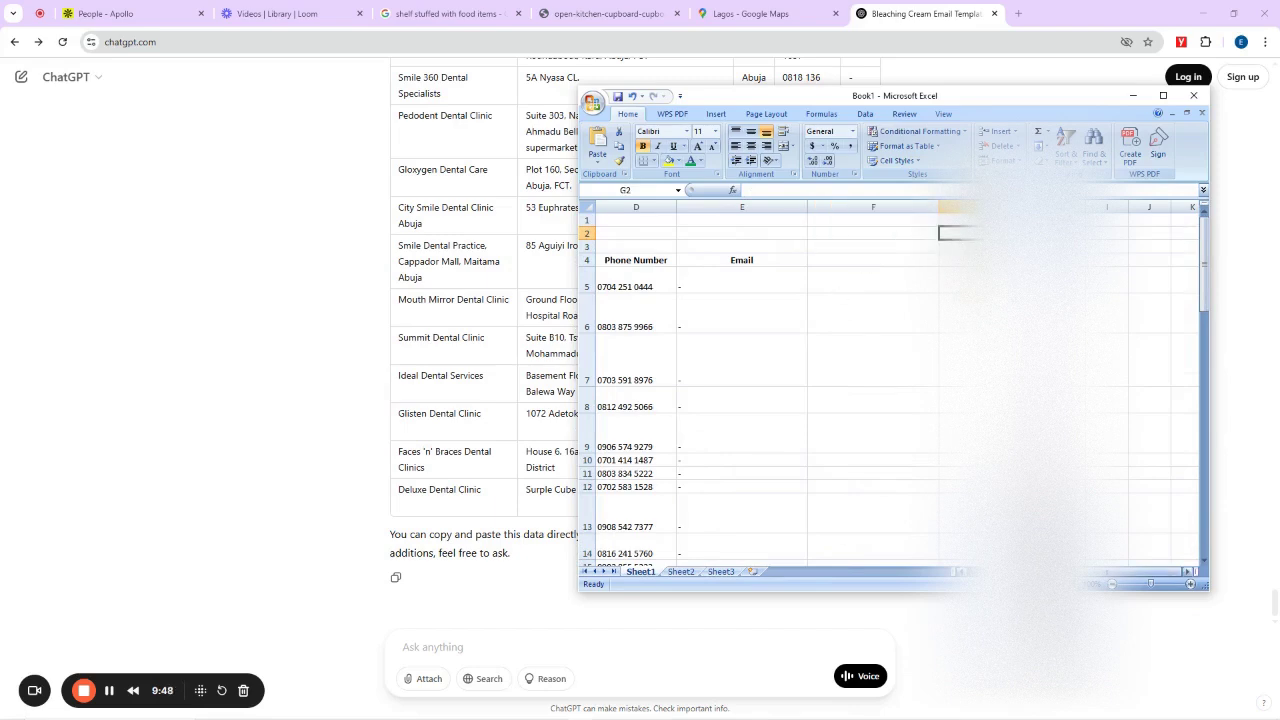
click(950, 571)
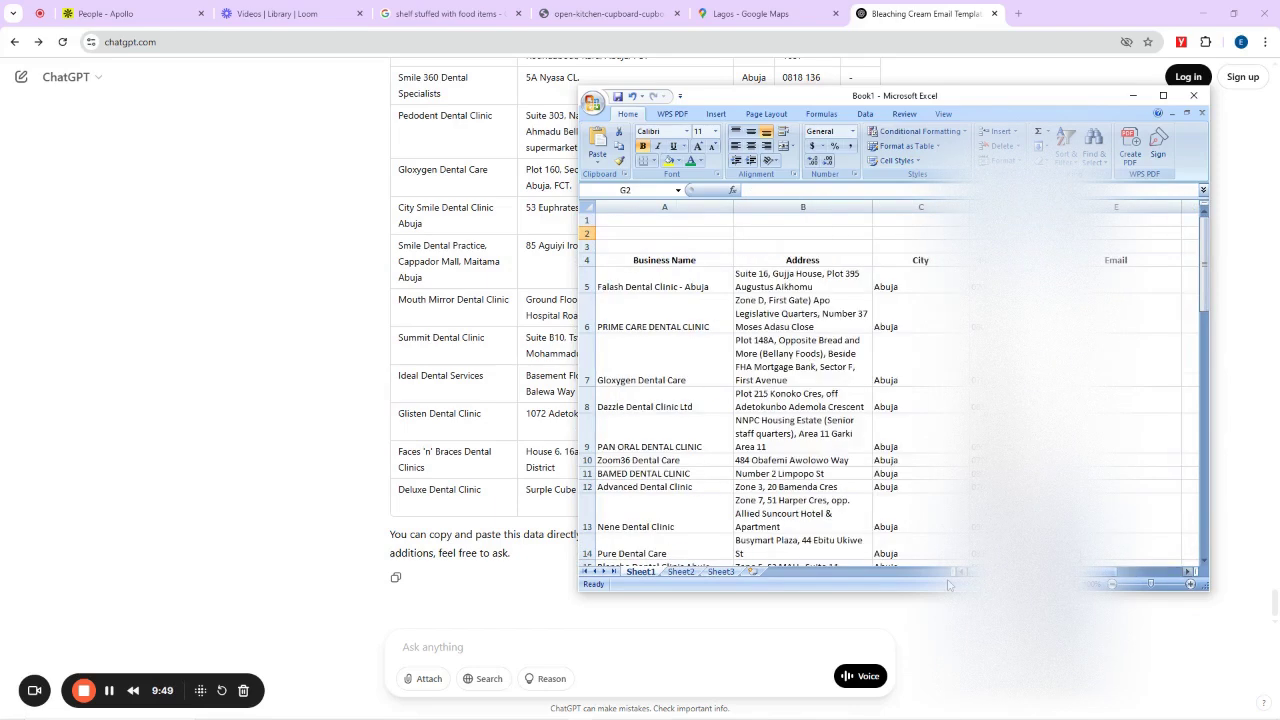
Step: Enlarge the workbook, look through the pasted clinic list from start to end, and minimize it
click(1162, 95)
scroll(286, 324, down, 6)
scroll(286, 324, down, 15)
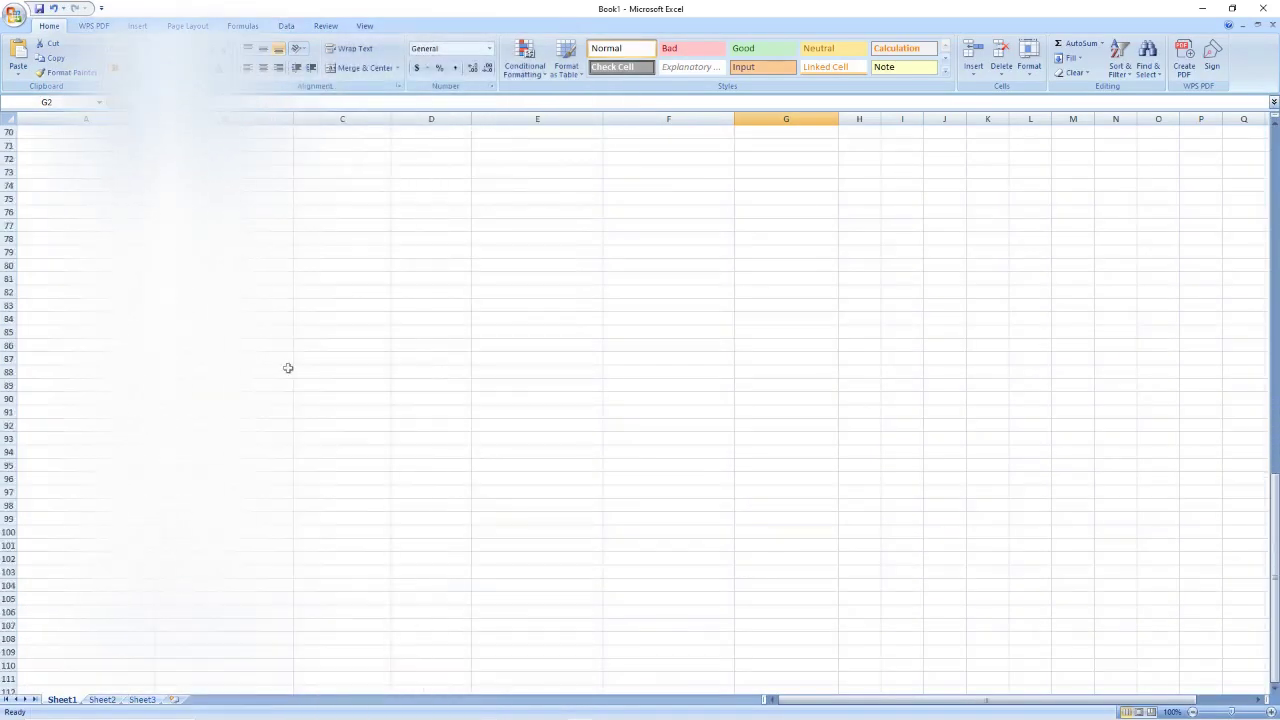
scroll(289, 366, up, 20)
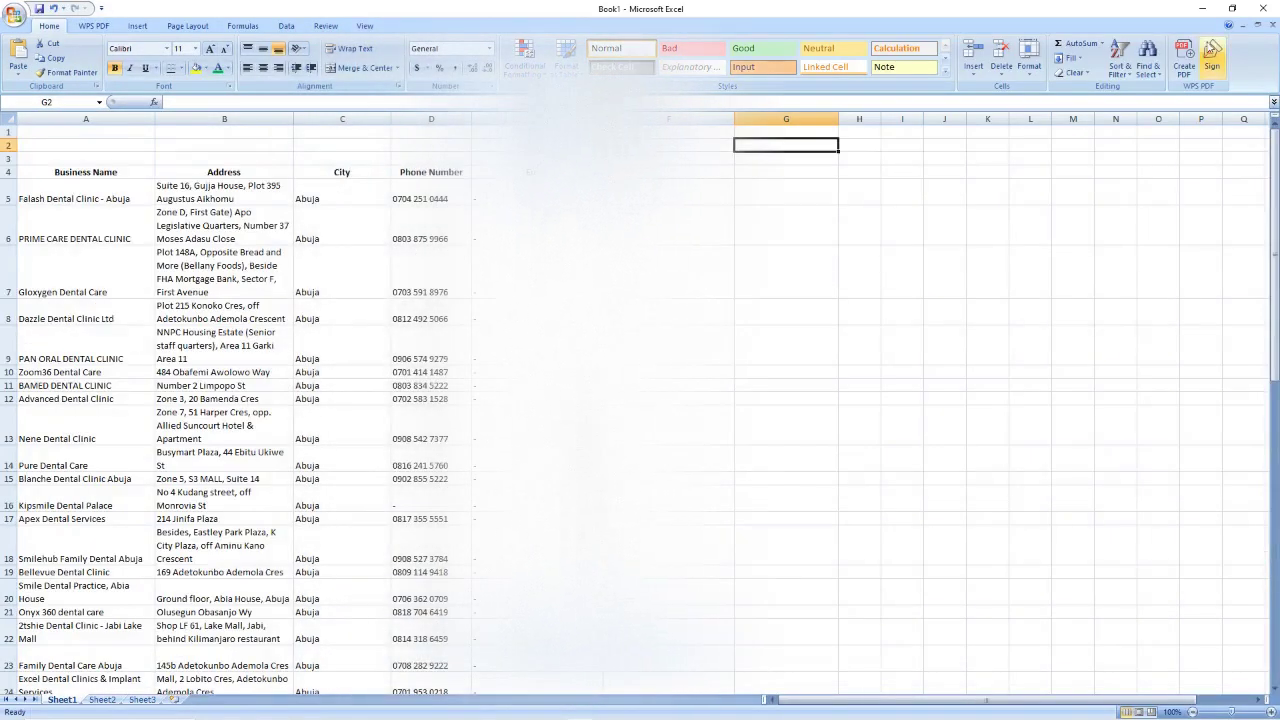
click(1202, 8)
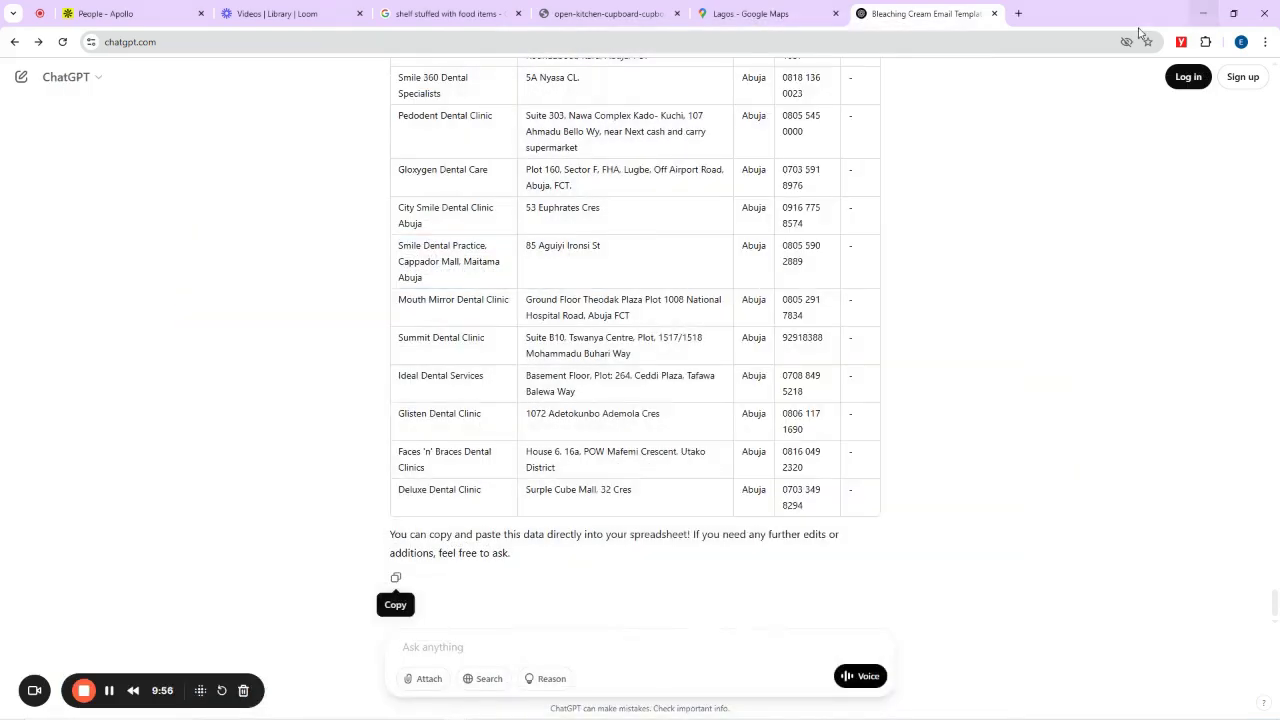
Step: Switch to Google Maps, select the suggested Lagos city result again and view its surrounding area
click(785, 13)
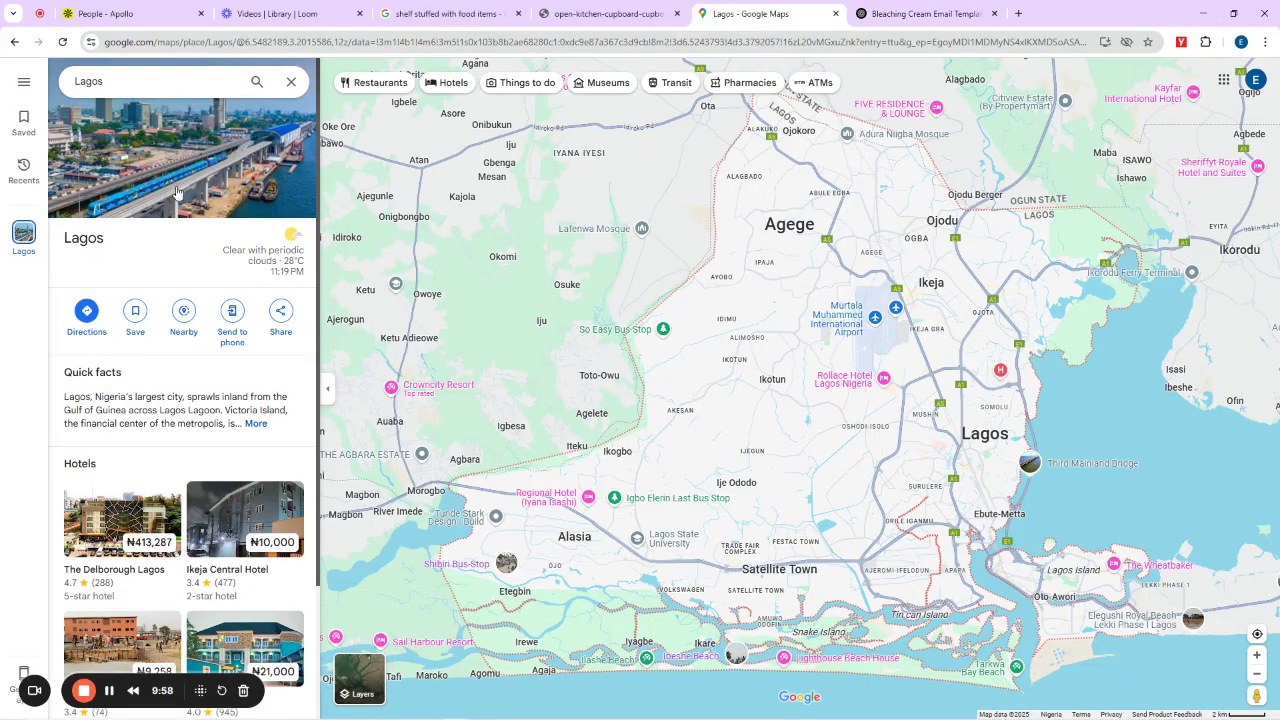
double_click(75, 88)
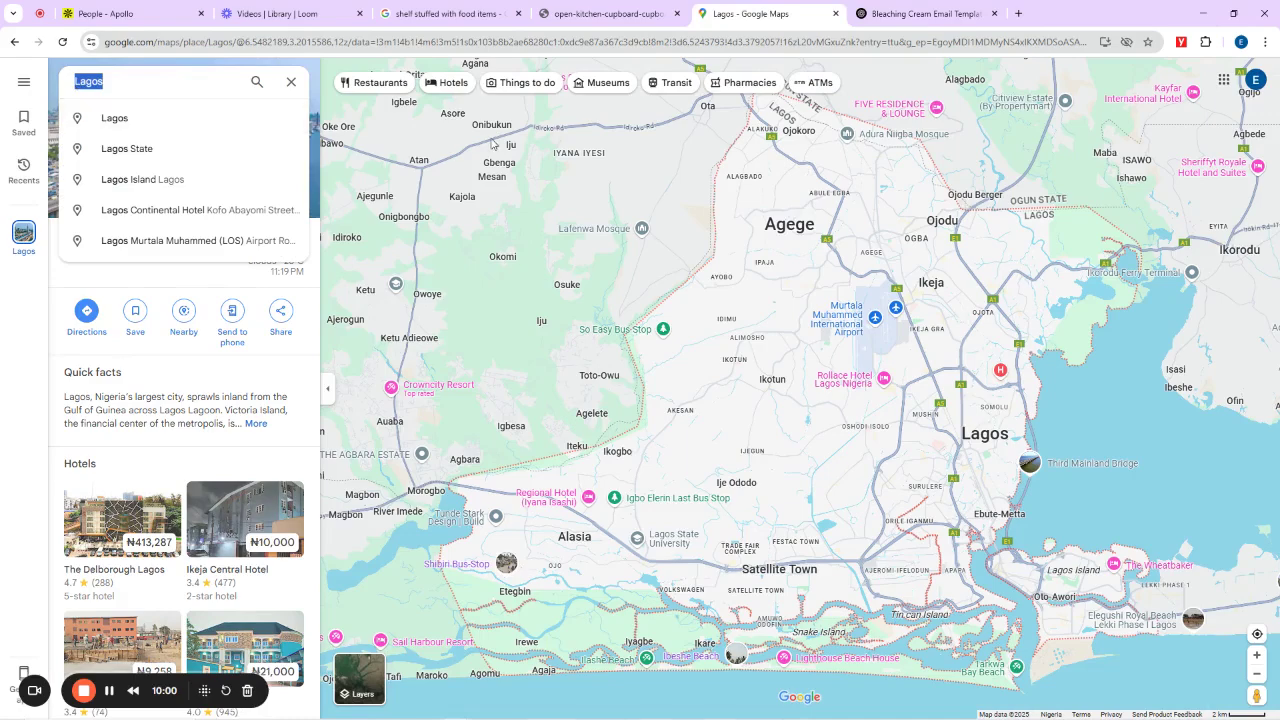
click(126, 121)
scroll(1000, 372, down, 2)
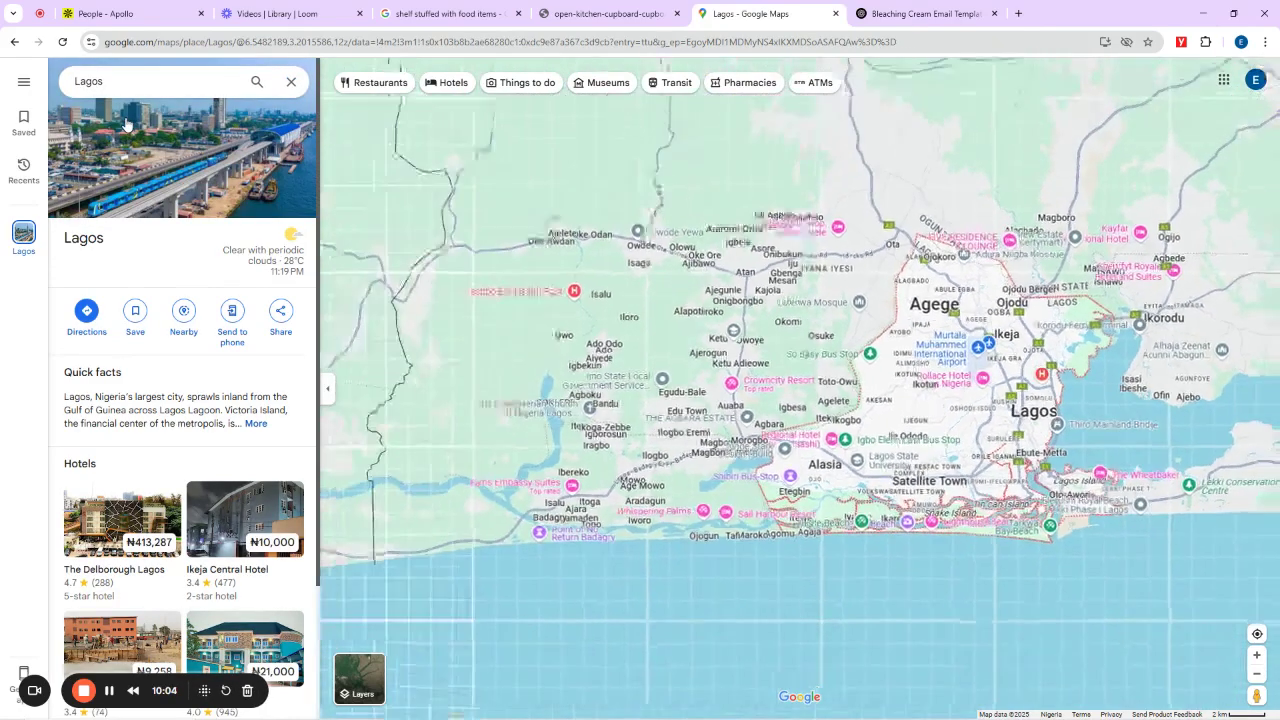
scroll(999, 372, down, 2)
drag(999, 372, 824, 390)
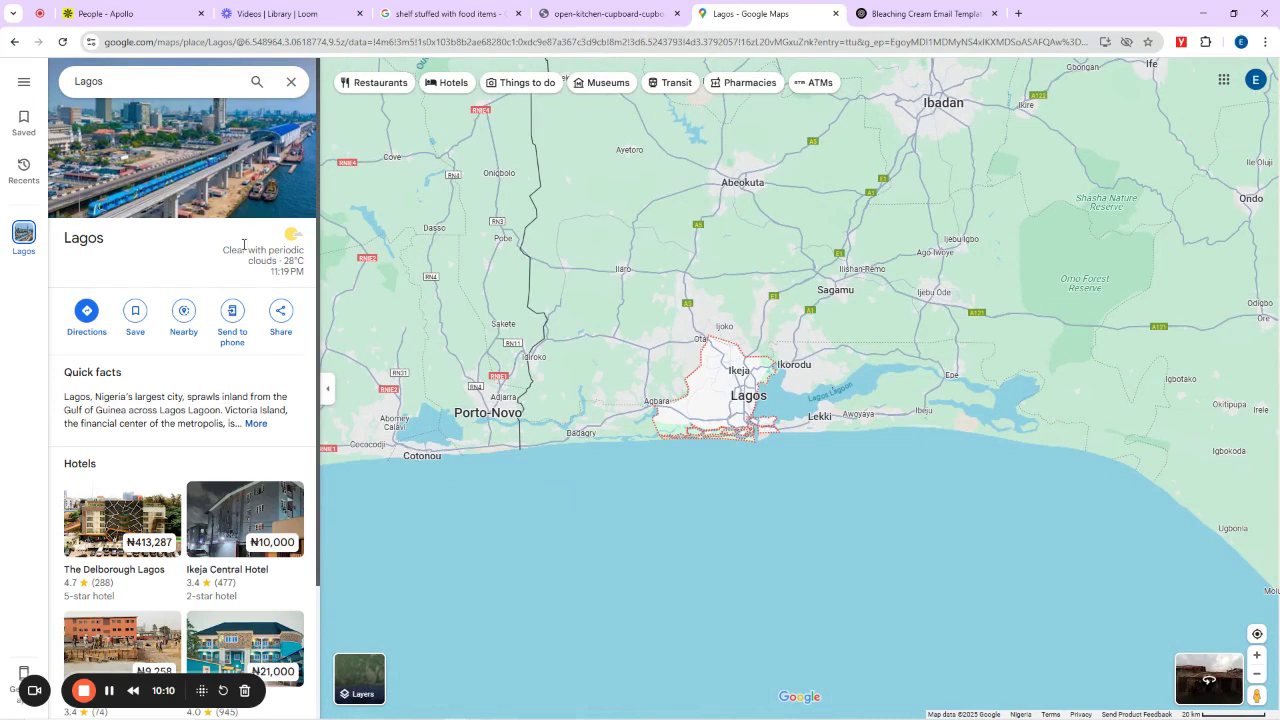
Step: Choose Lagos State from the search suggestions and dismiss the location permission request
click(118, 81)
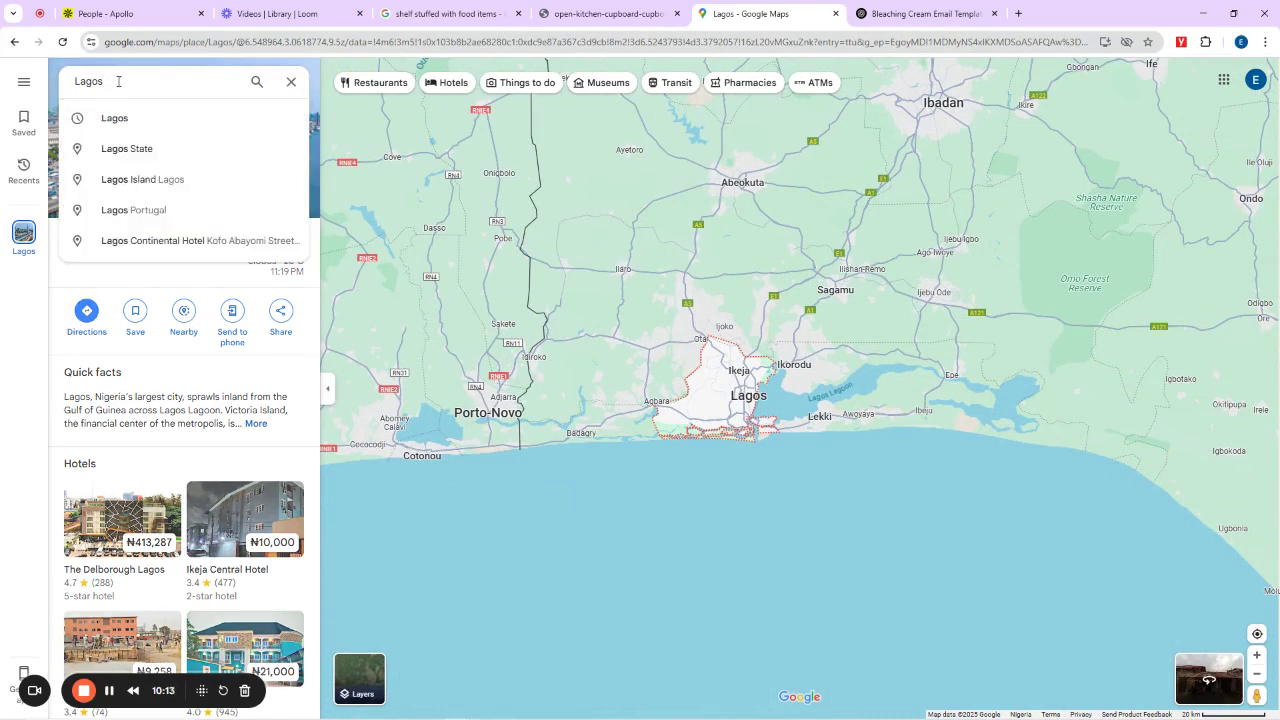
click(131, 149)
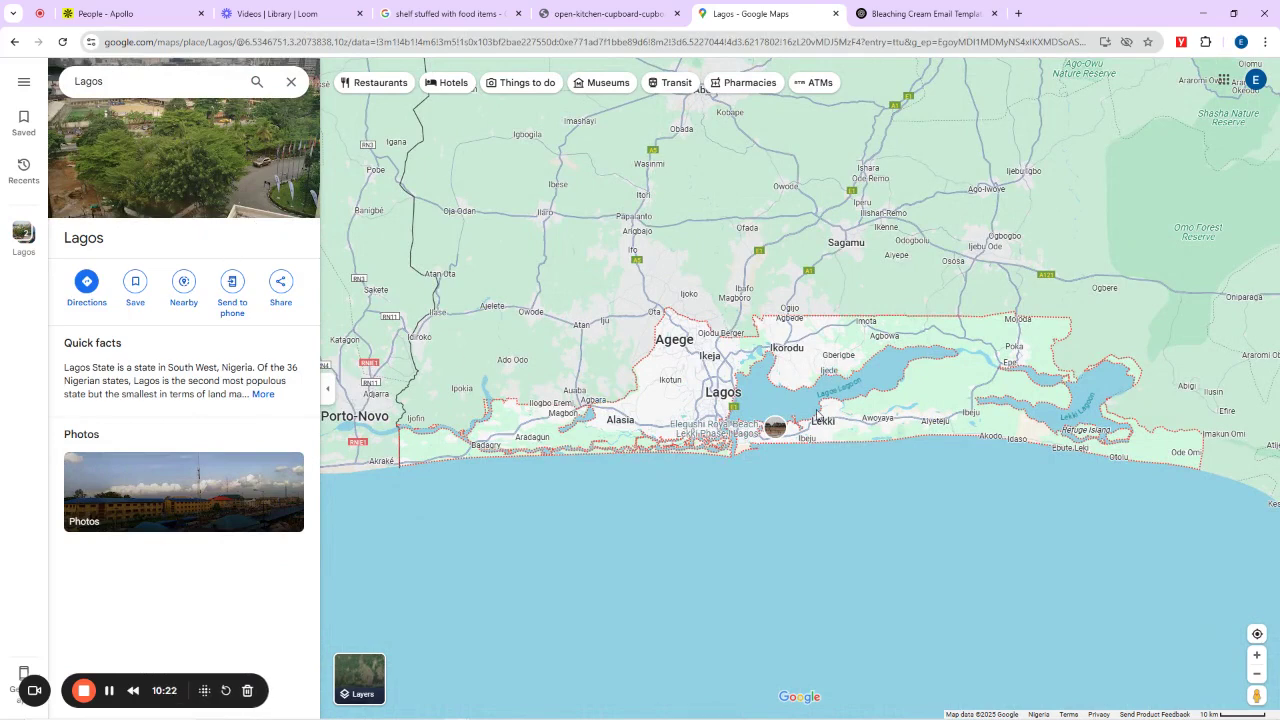
scroll(840, 394, up, 2)
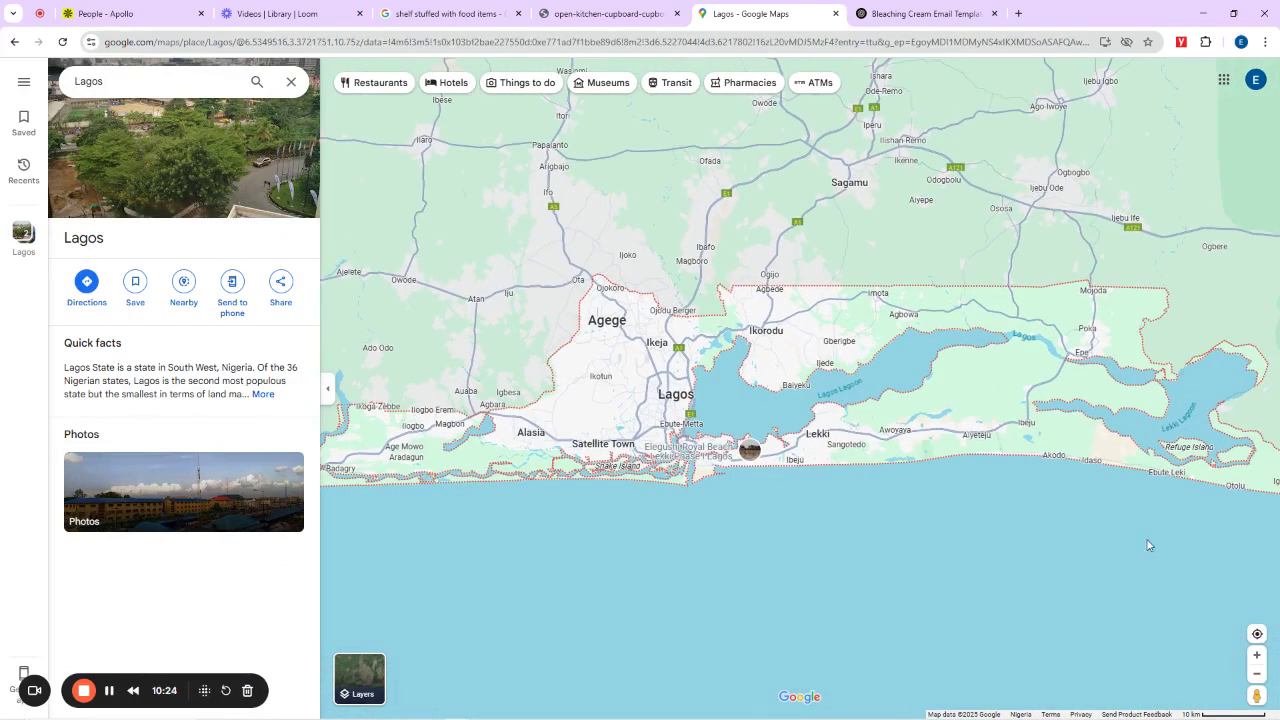
click(1257, 633)
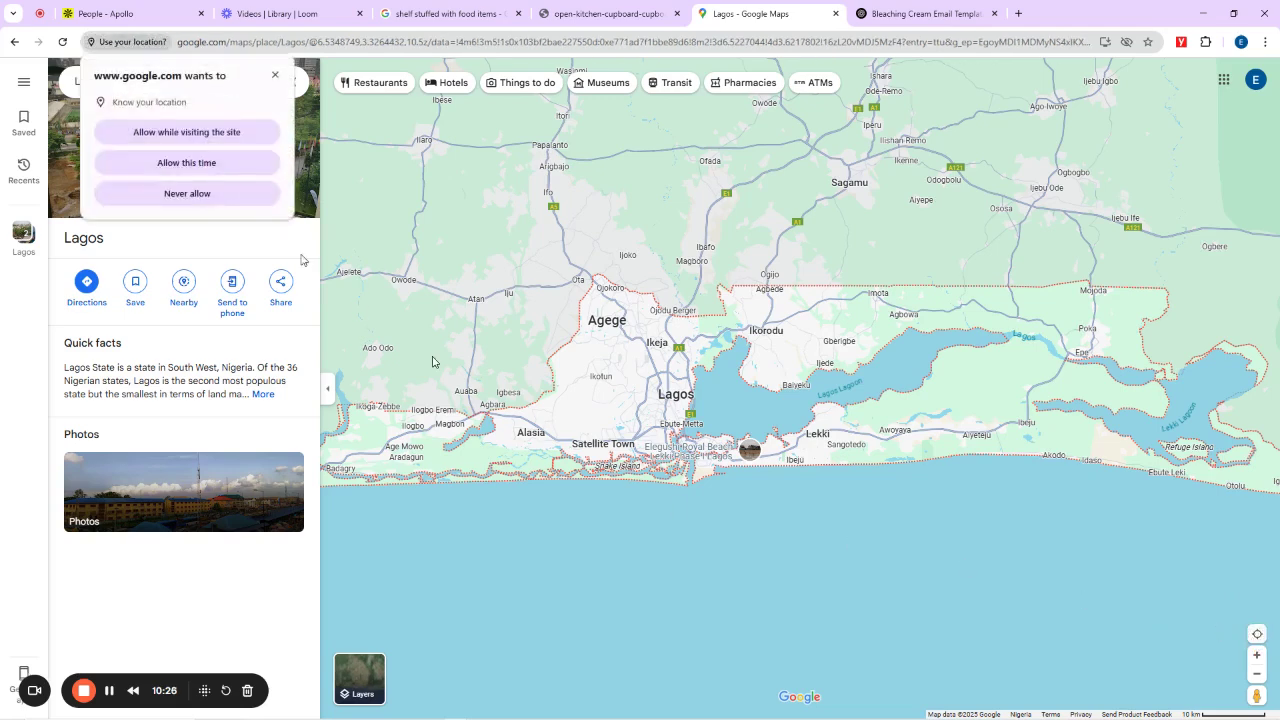
click(275, 75)
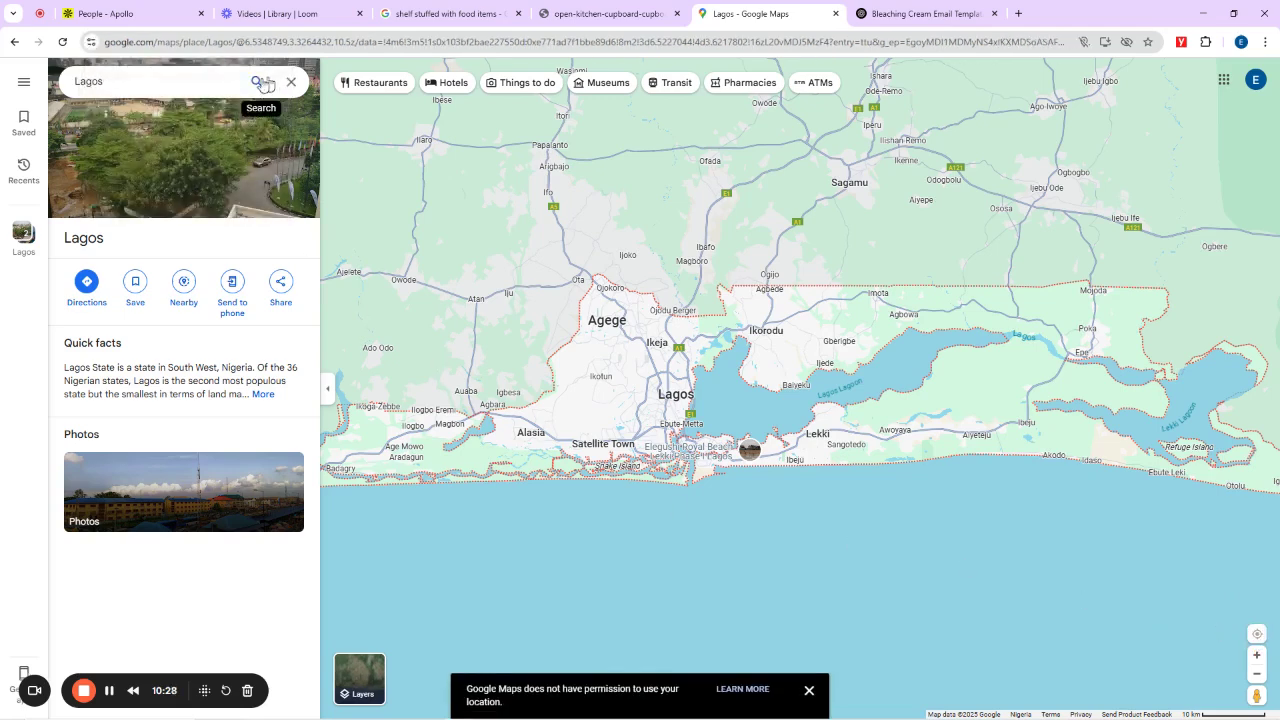
Step: Search for hotels near Lagos State, browse the list of results, and cancel the nearby search
click(181, 287)
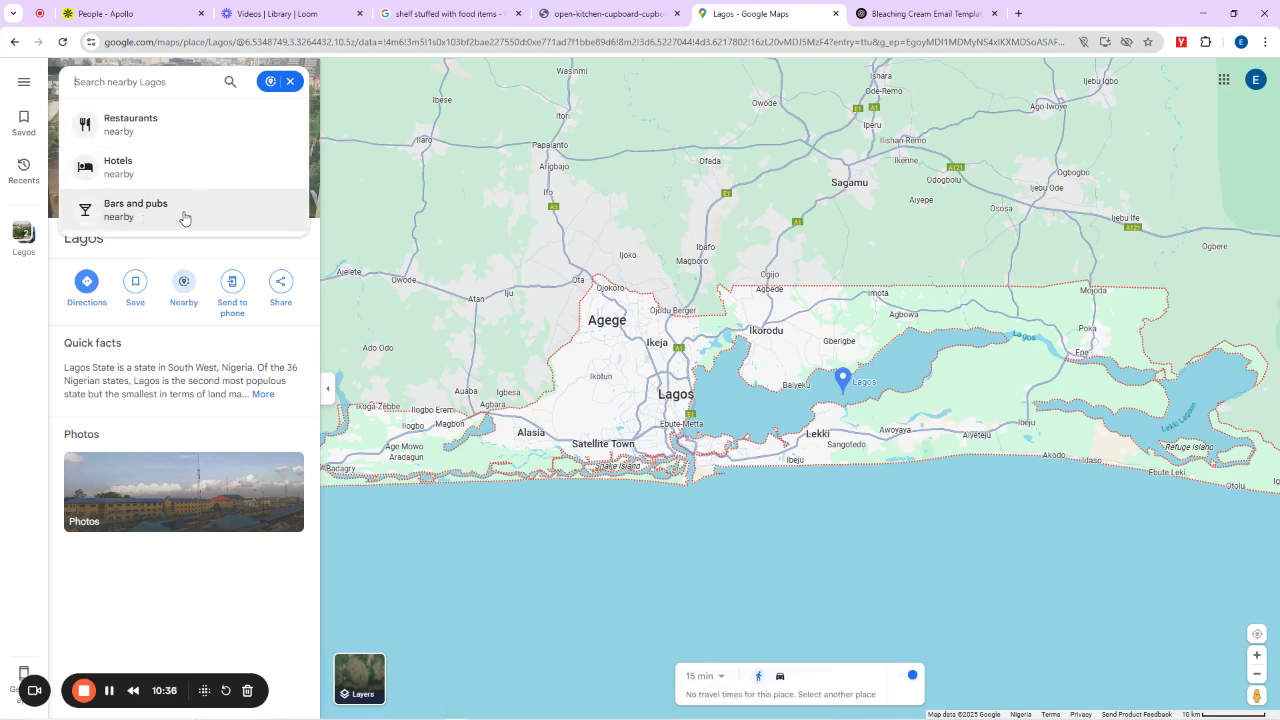
click(124, 168)
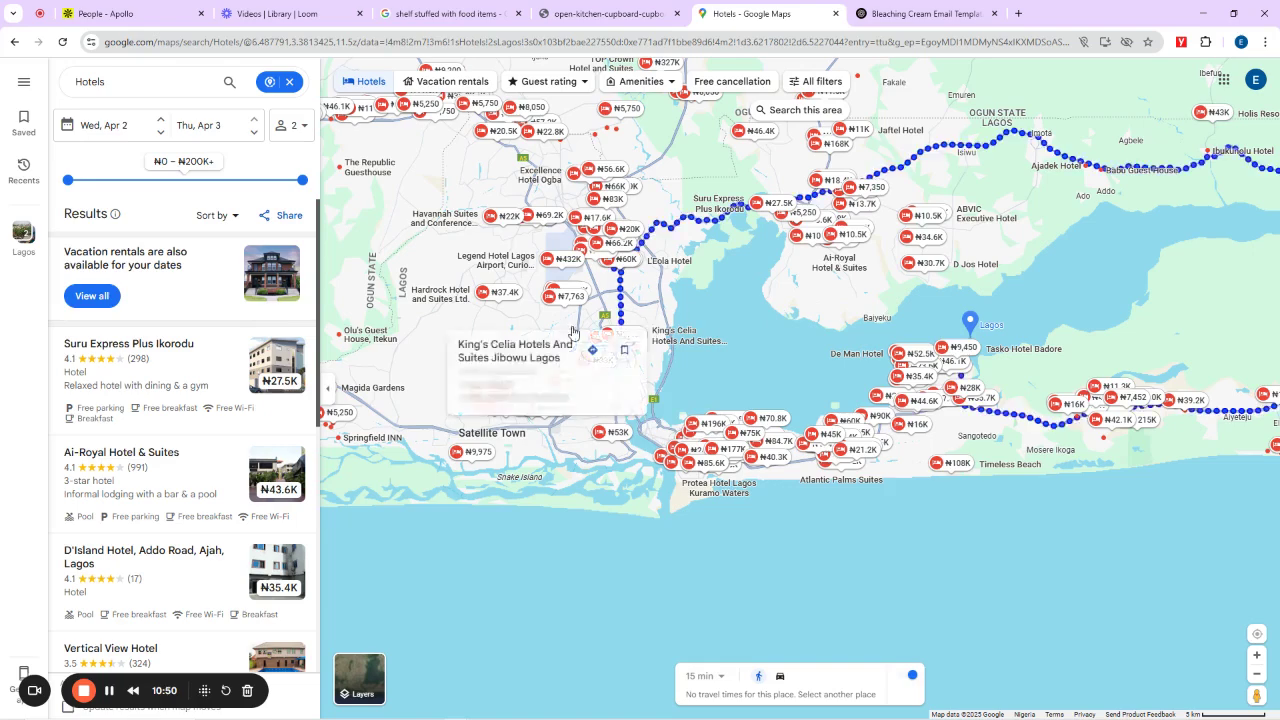
scroll(125, 405, down, 5)
scroll(125, 405, down, 5)
scroll(127, 408, up, 15)
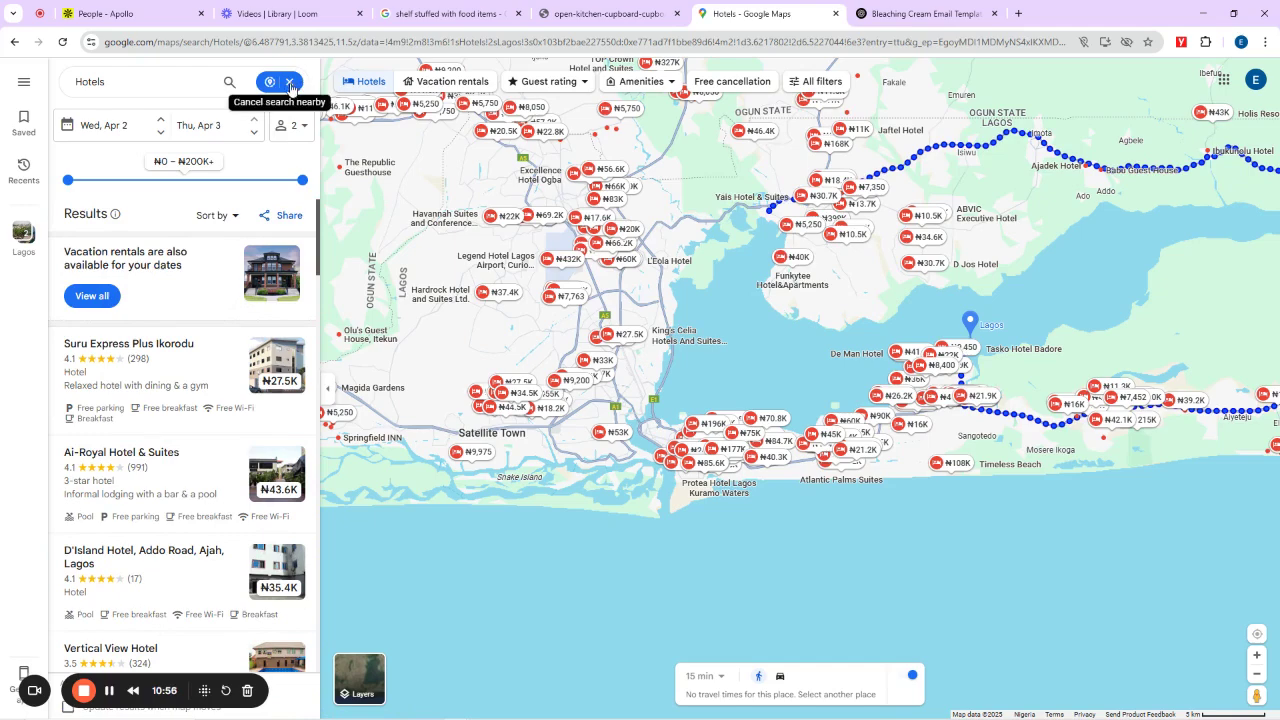
click(289, 81)
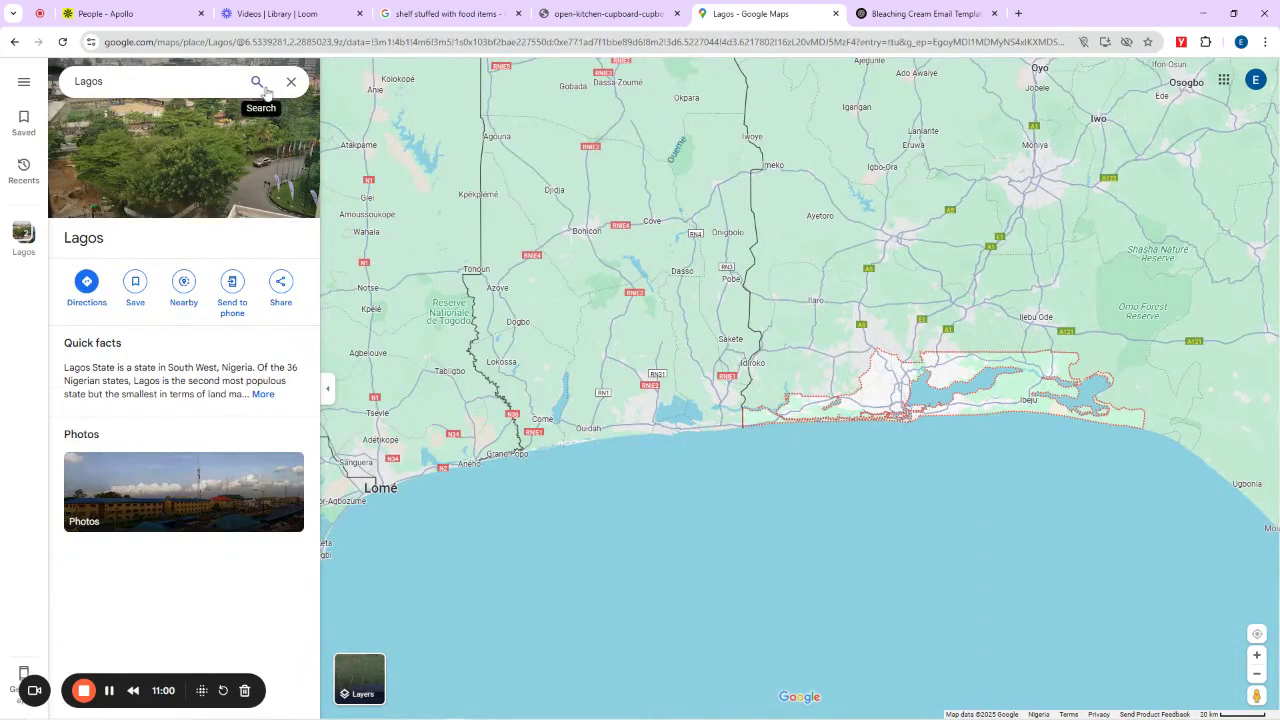
Step: Search for hotels near Lagos and copy all the text of the results page
click(181, 290)
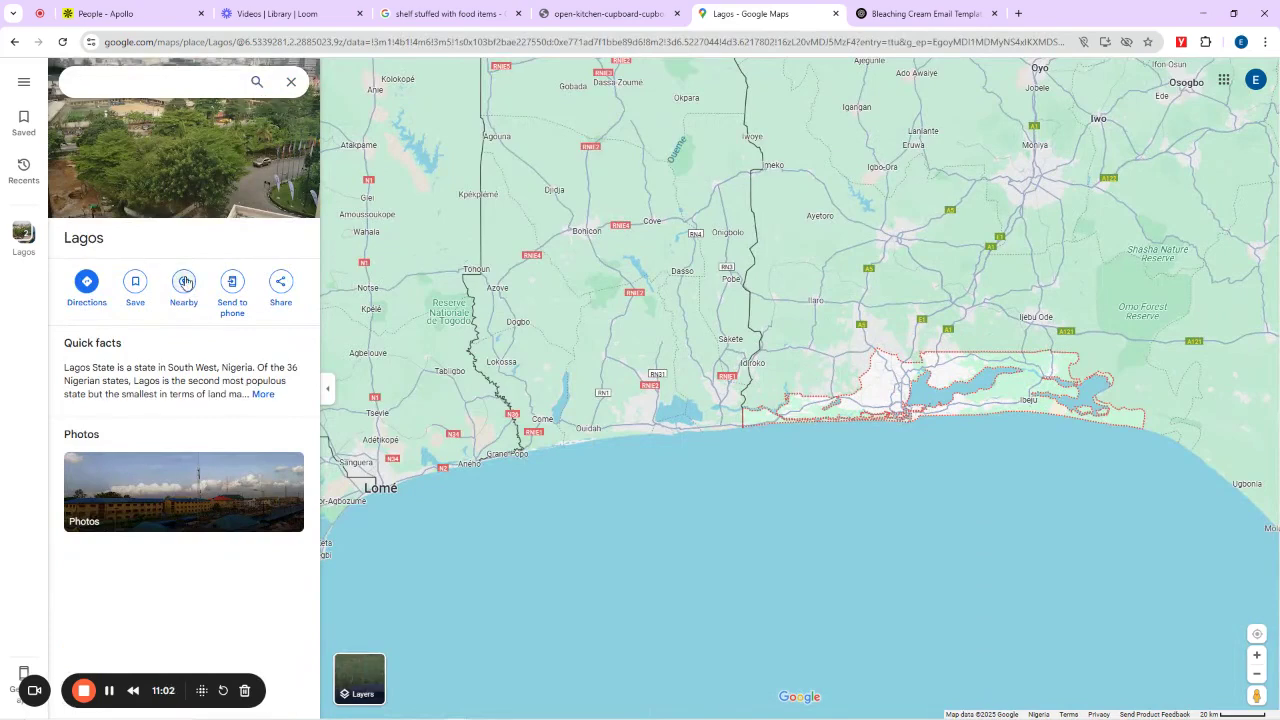
click(133, 172)
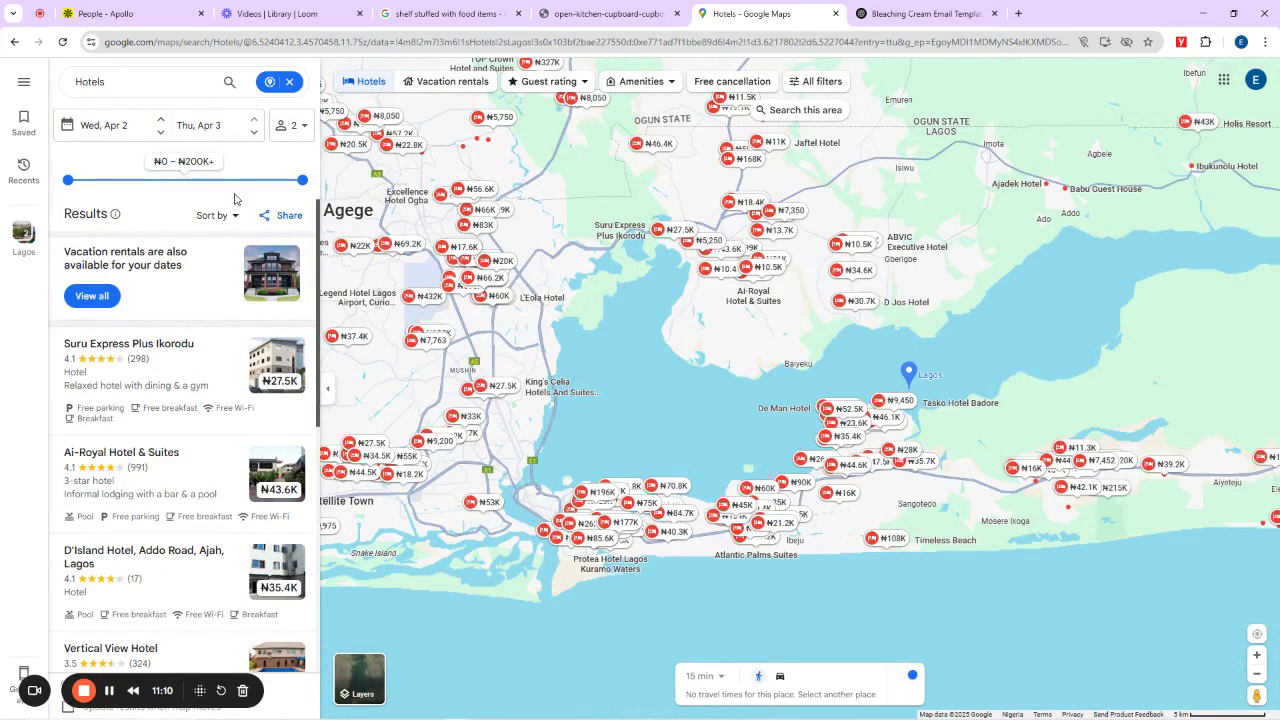
key(ctrl+a)
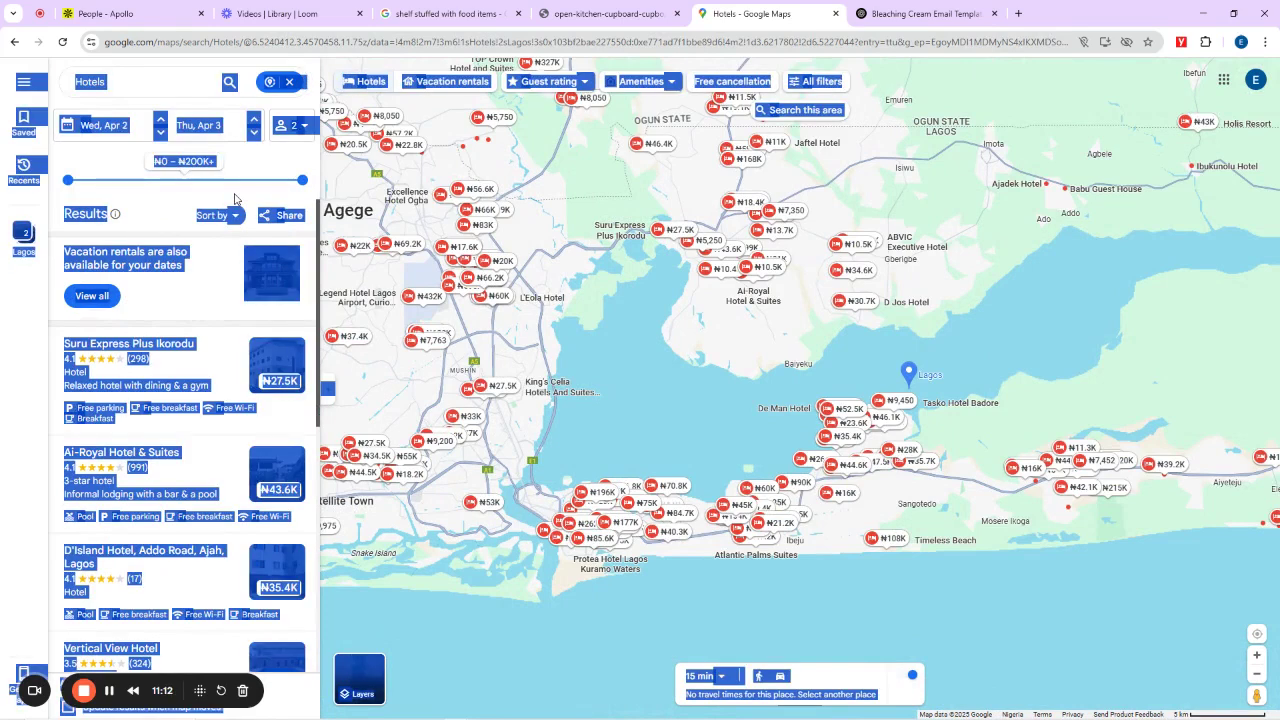
Step: In ChatGPT, send "do the same for the text below but ensure emails are found, try to include emails with your internet searching capacity" with the copied results
click(932, 12)
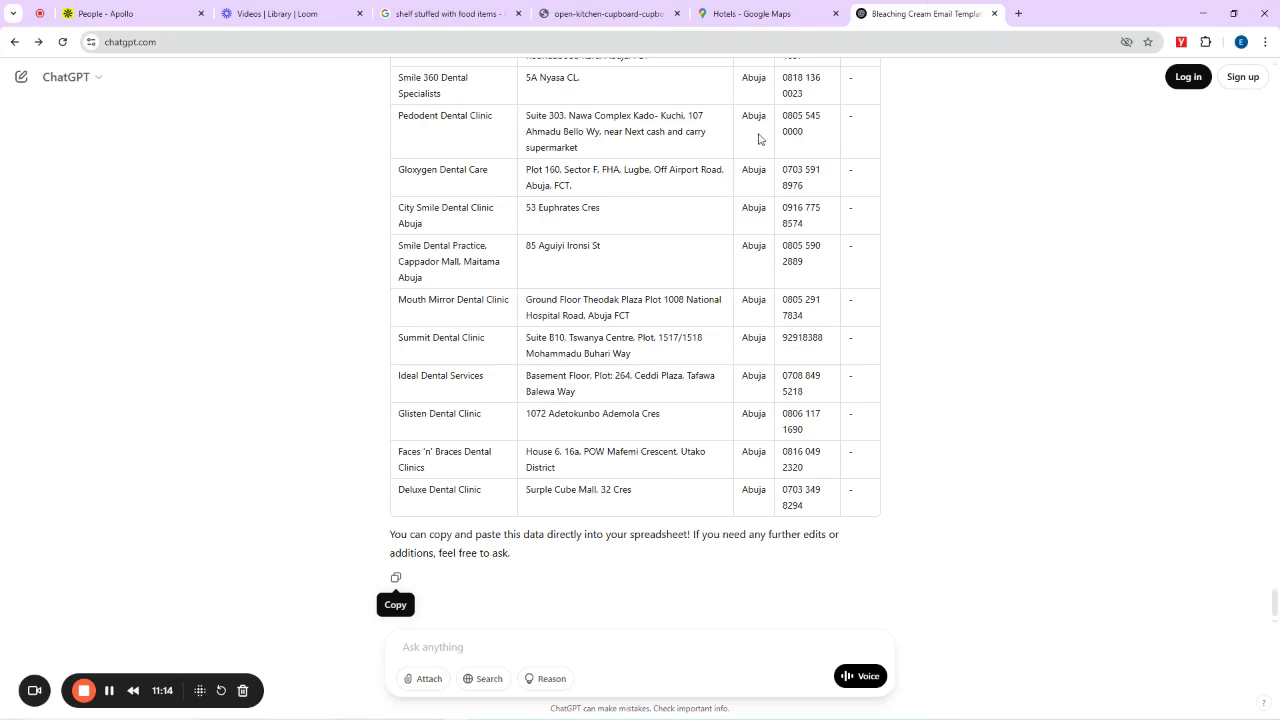
click(454, 647)
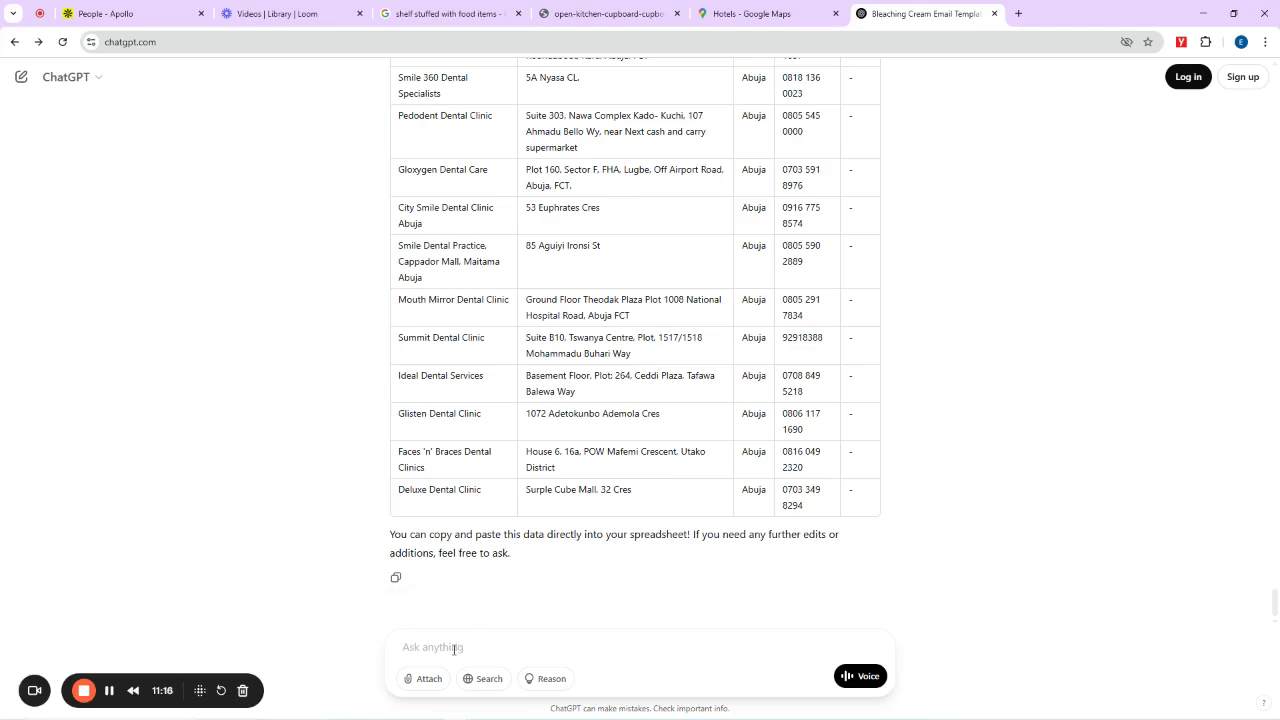
text(do the same f)
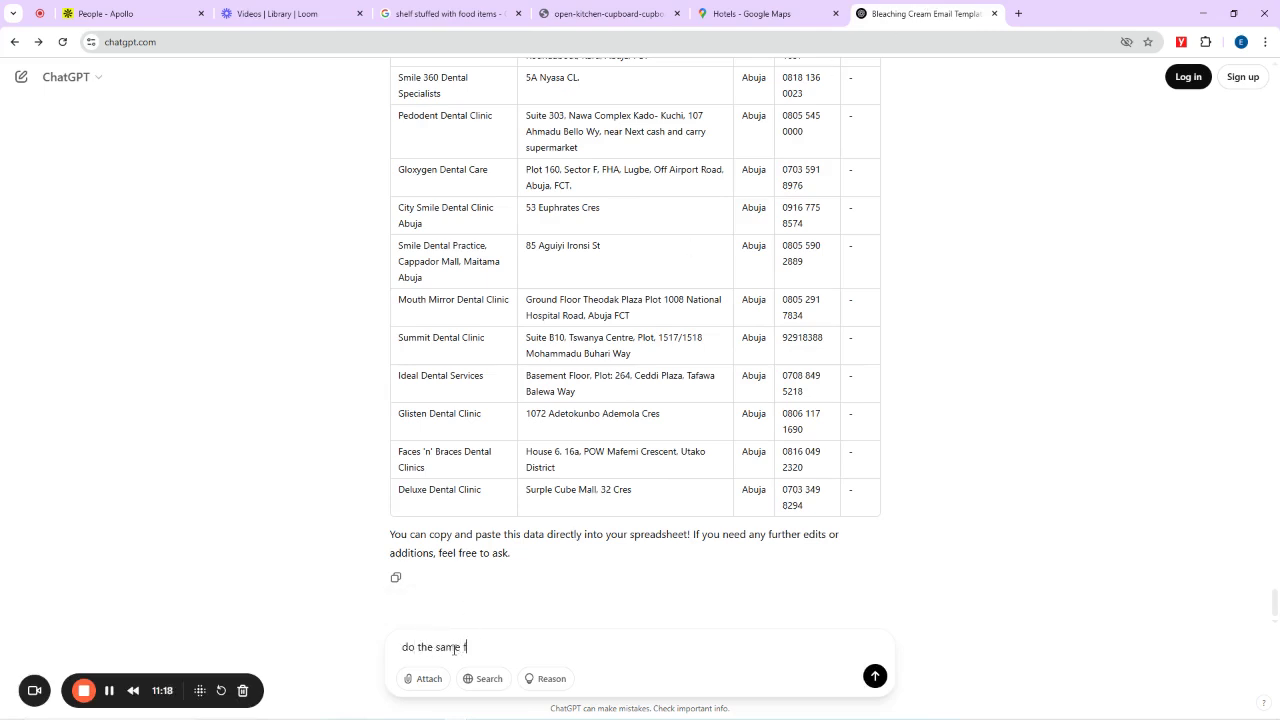
text(or the text below but)
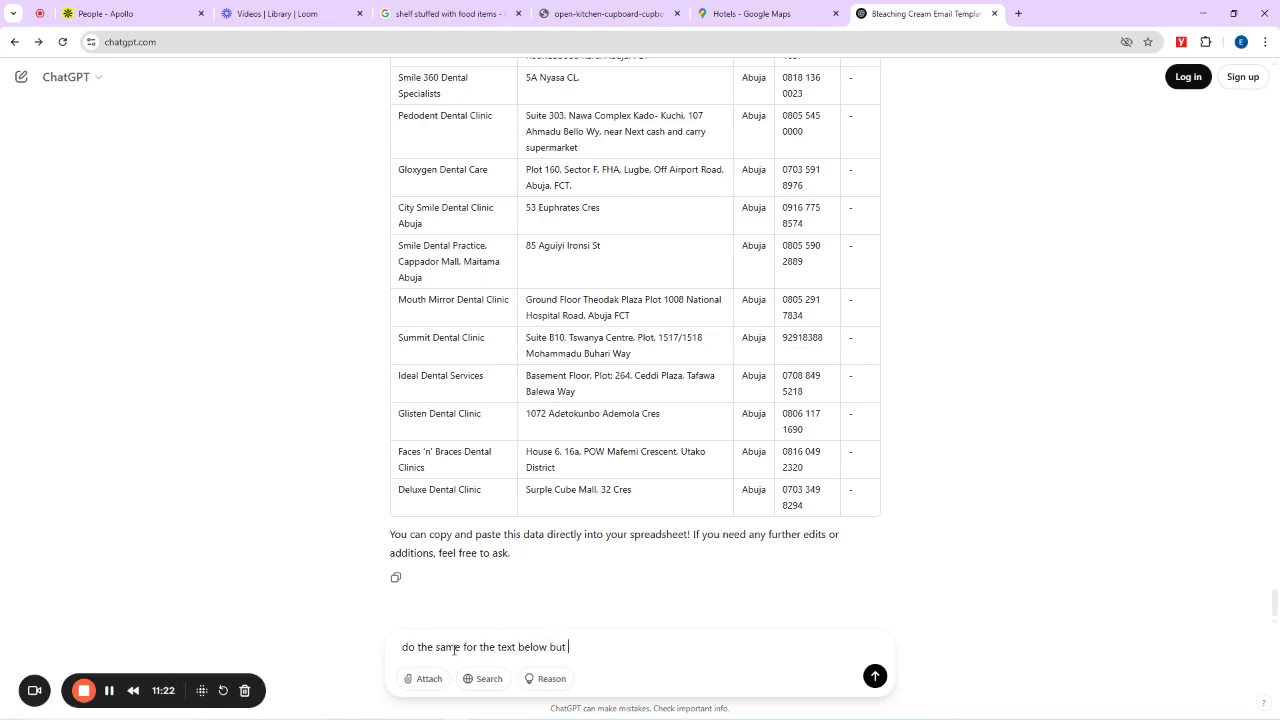
text( ensure ema)
text(to in)
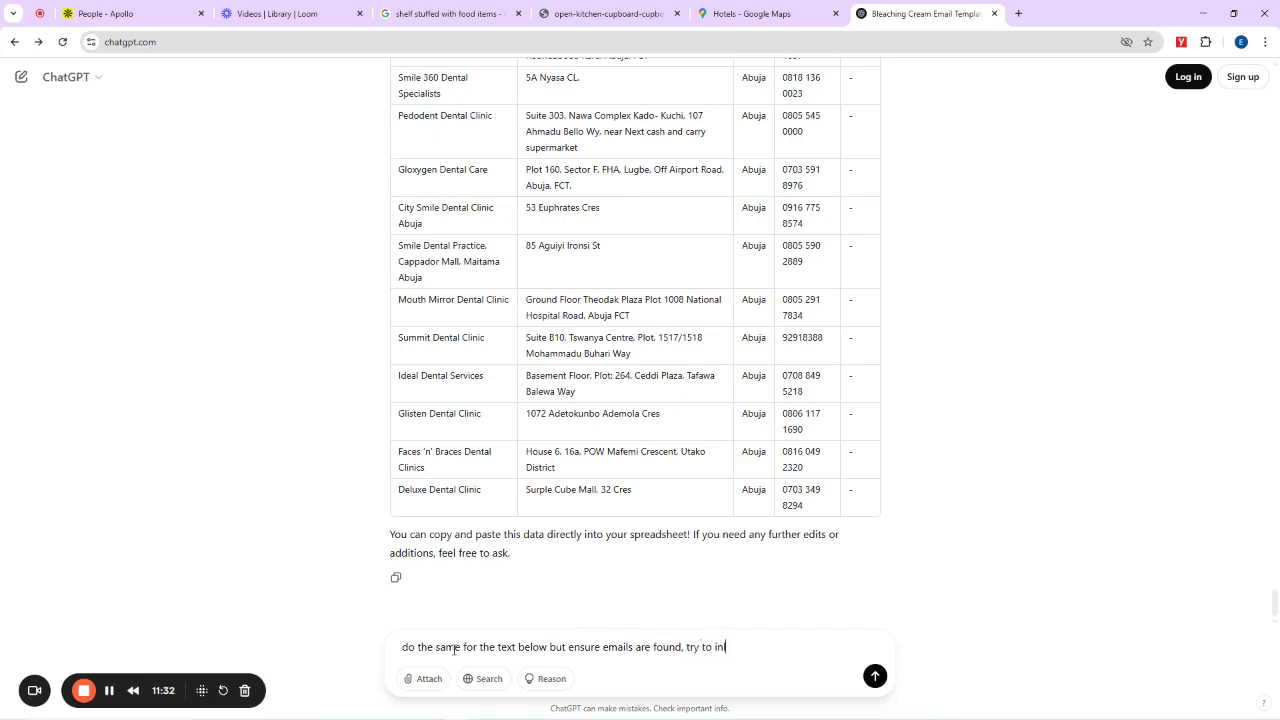
text(clude emails with your ine=)
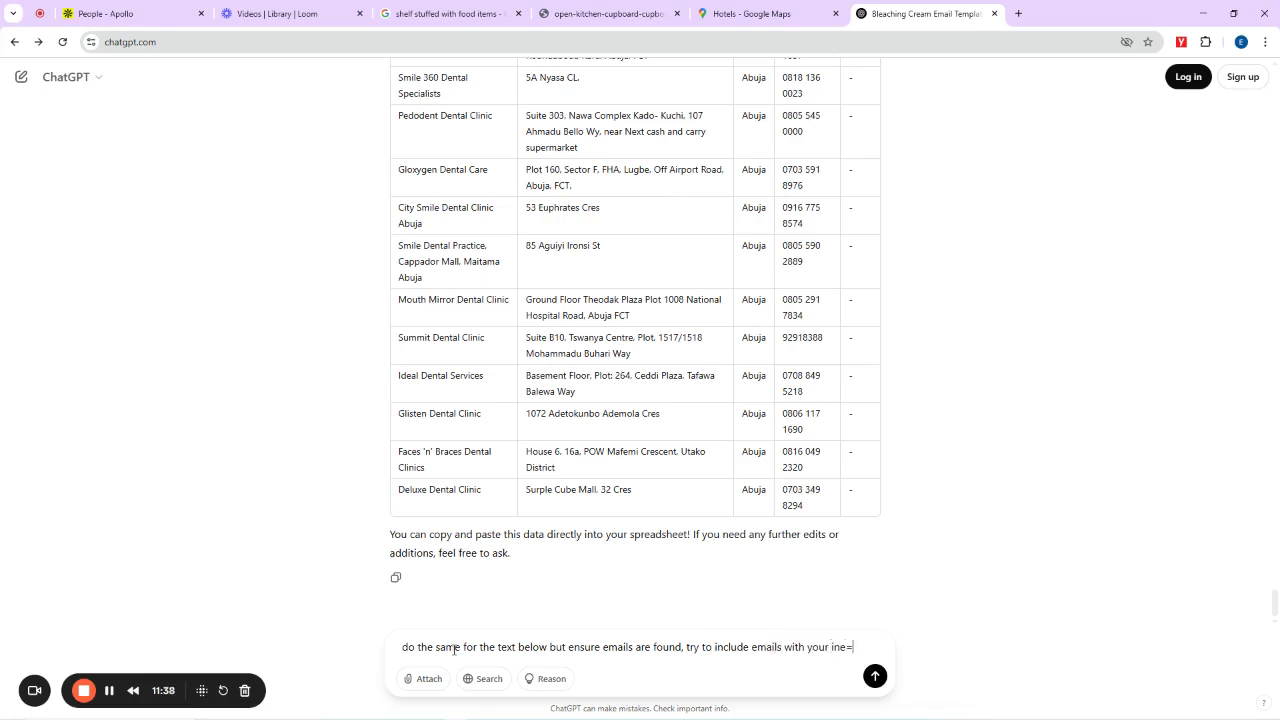
key(BackSpace)
key(BackSpace)
text(ternet se)
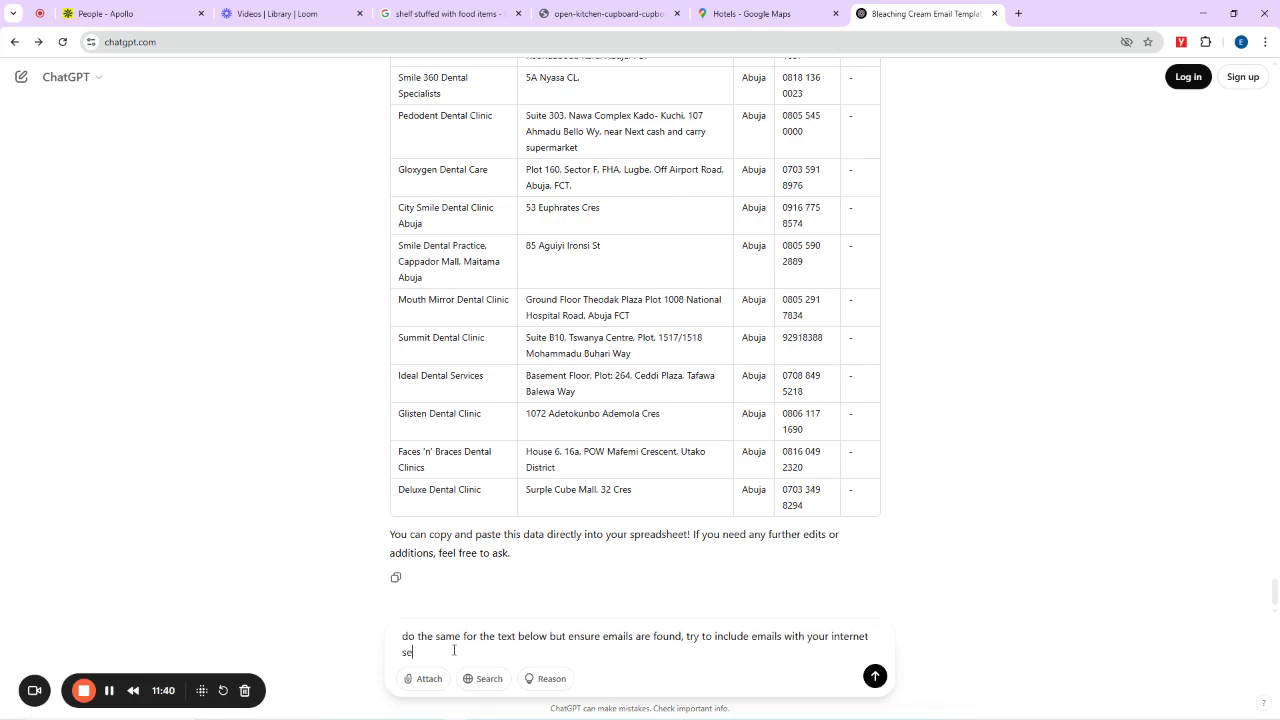
text(arching capacity)
key(shift+Return)
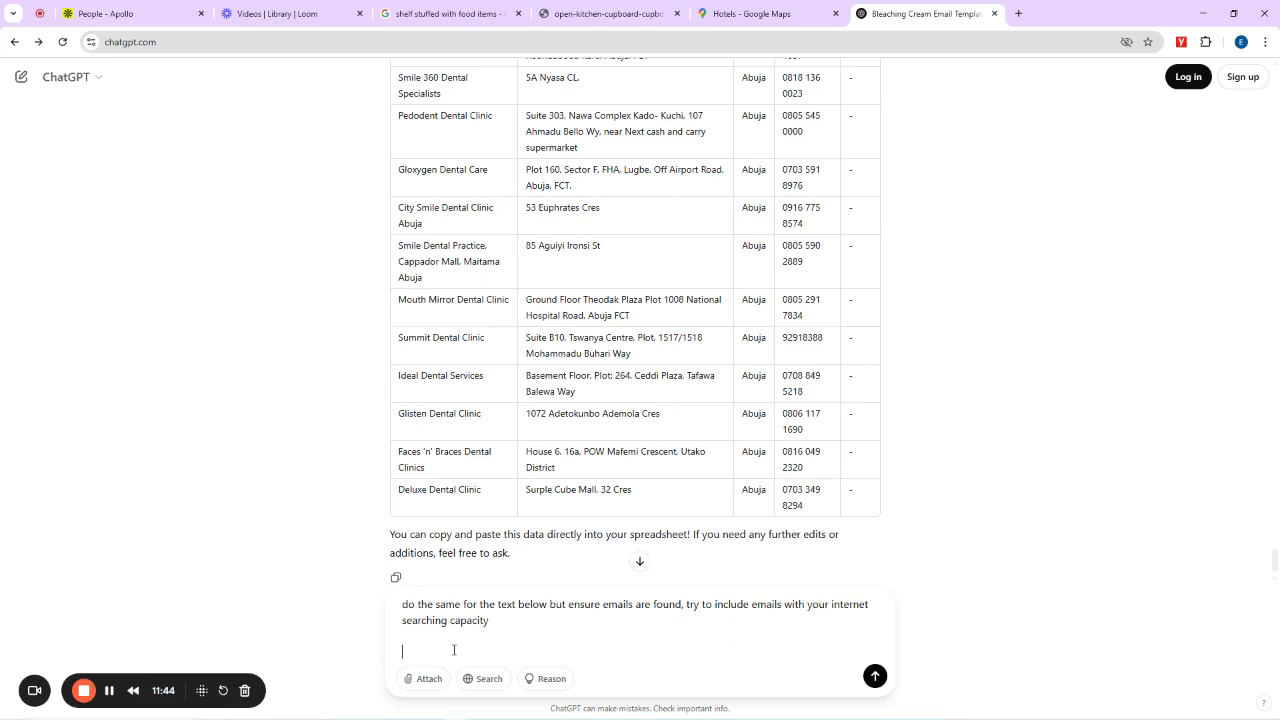
key(ctrl+v)
key(Return)
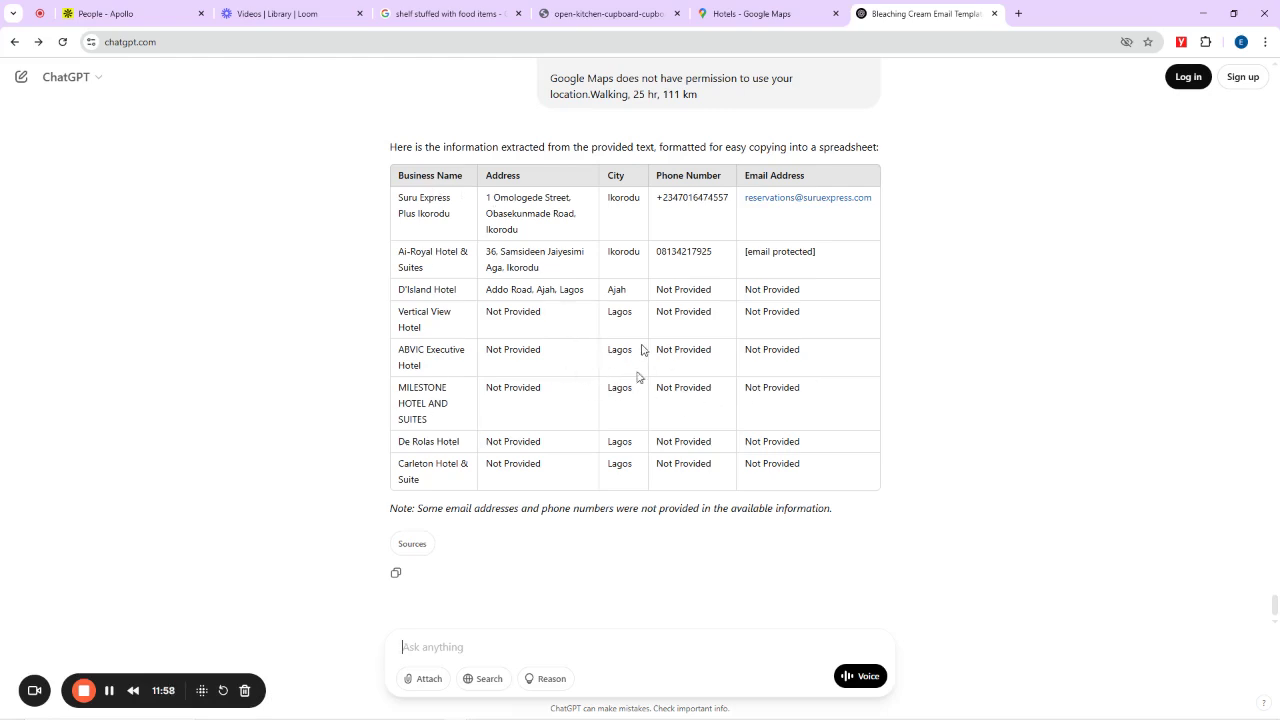
Step: Switch back to Google Maps and replace the nearby hotels search with a search for ikorodu
click(745, 13)
scroll(163, 409, down, 10)
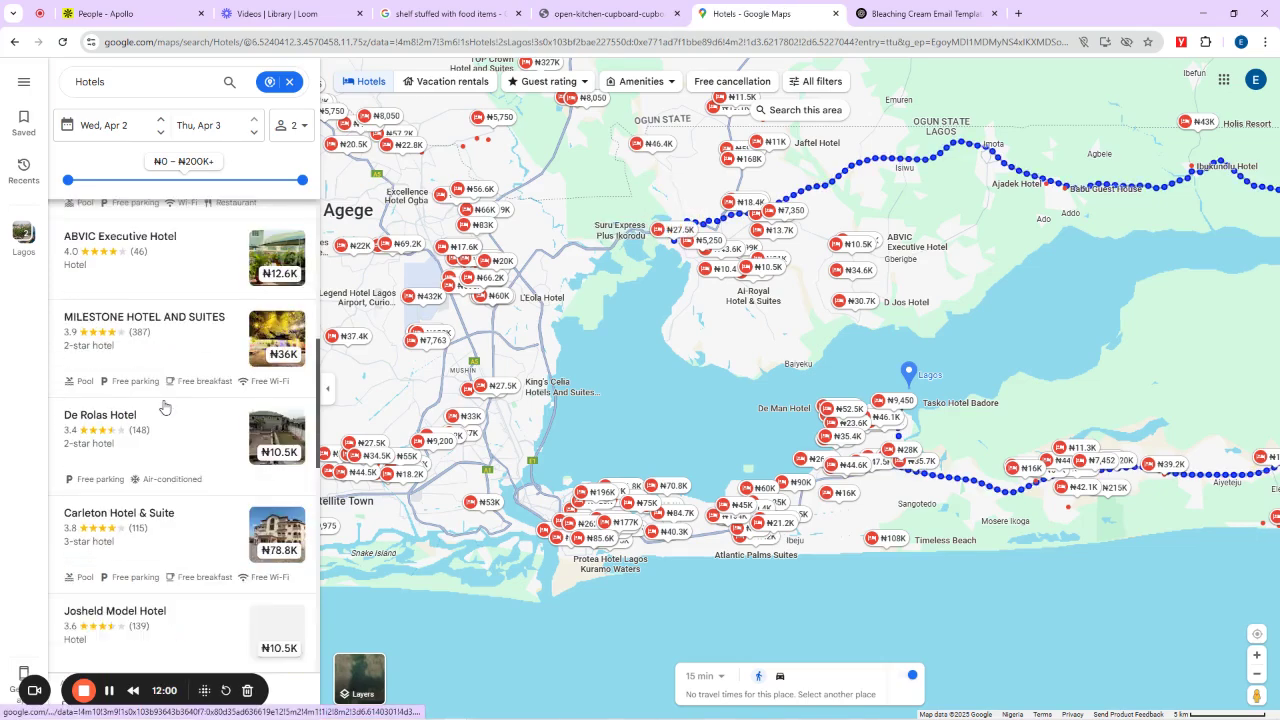
scroll(165, 407, down, 3)
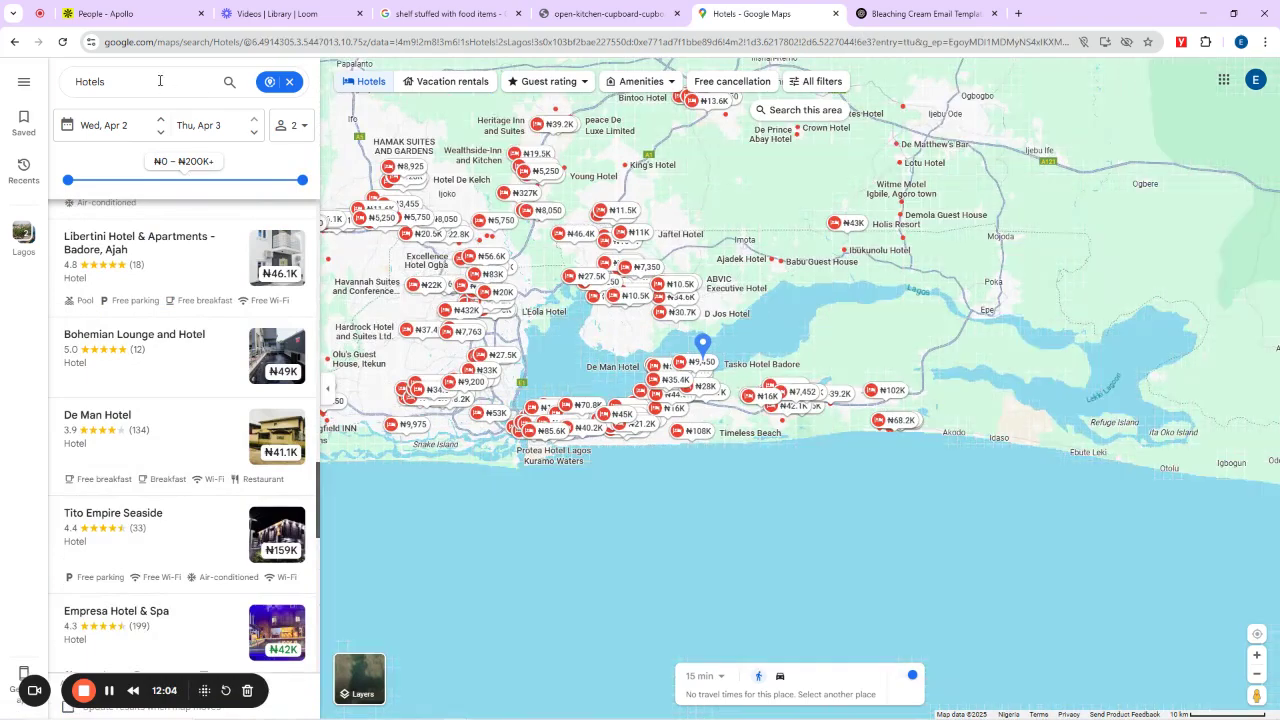
click(159, 80)
key(ctrl+a)
key(BackSpace)
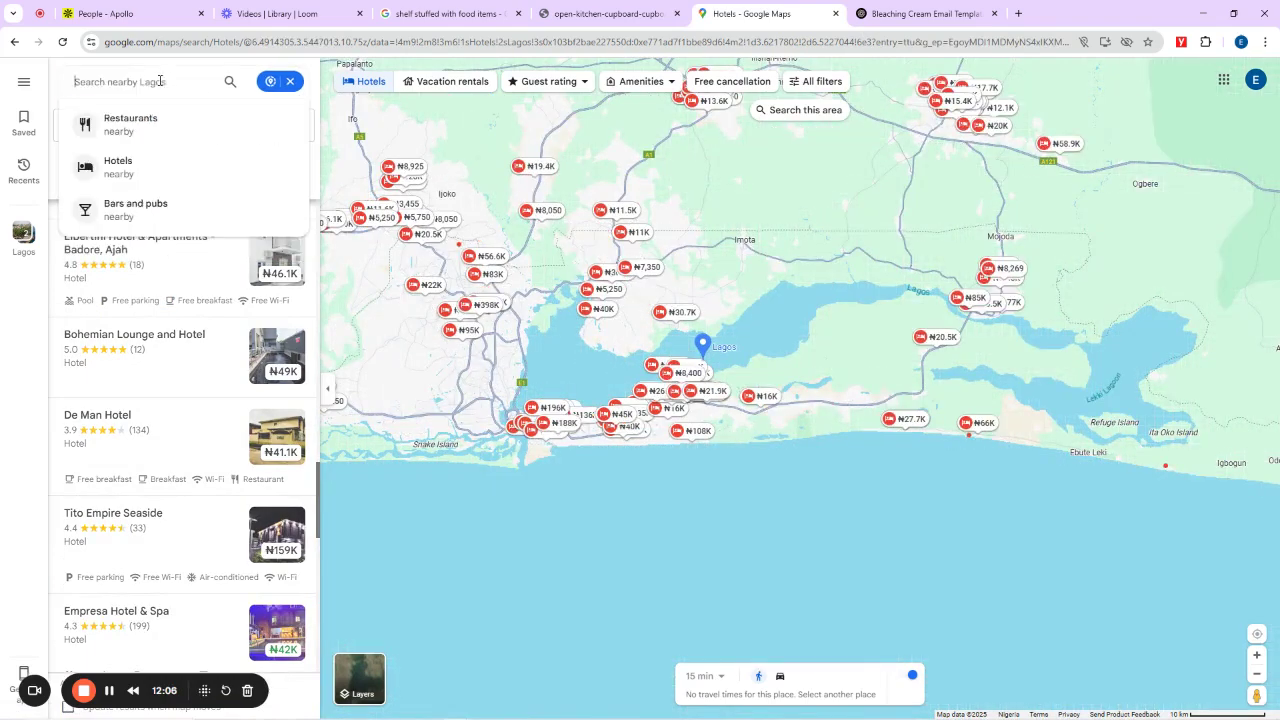
text(ikorodi)
key(BackSpace)
text(u)
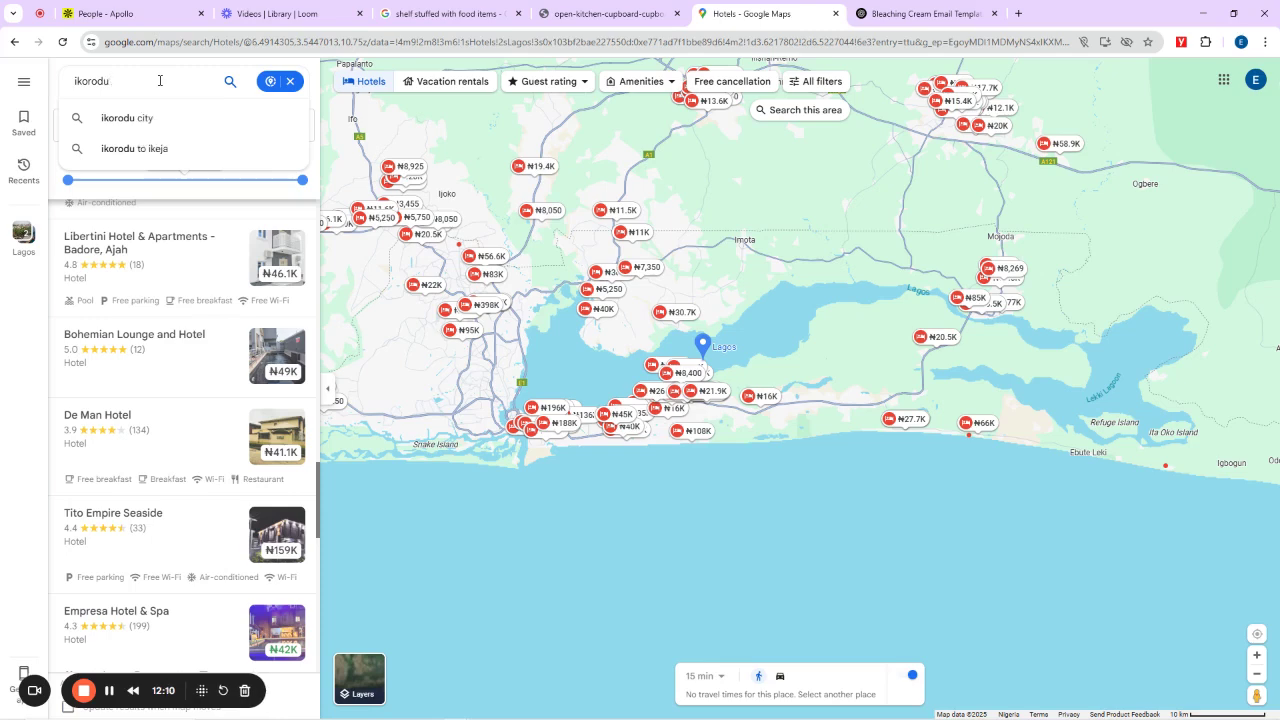
key(Return)
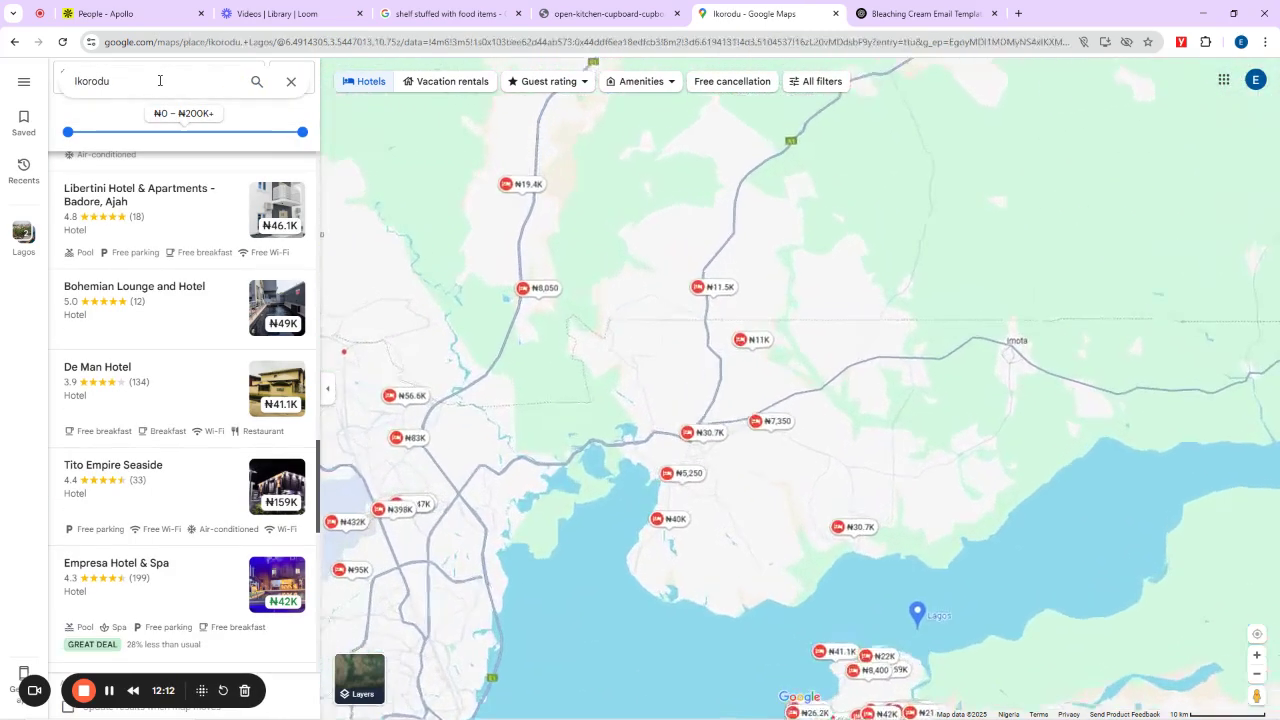